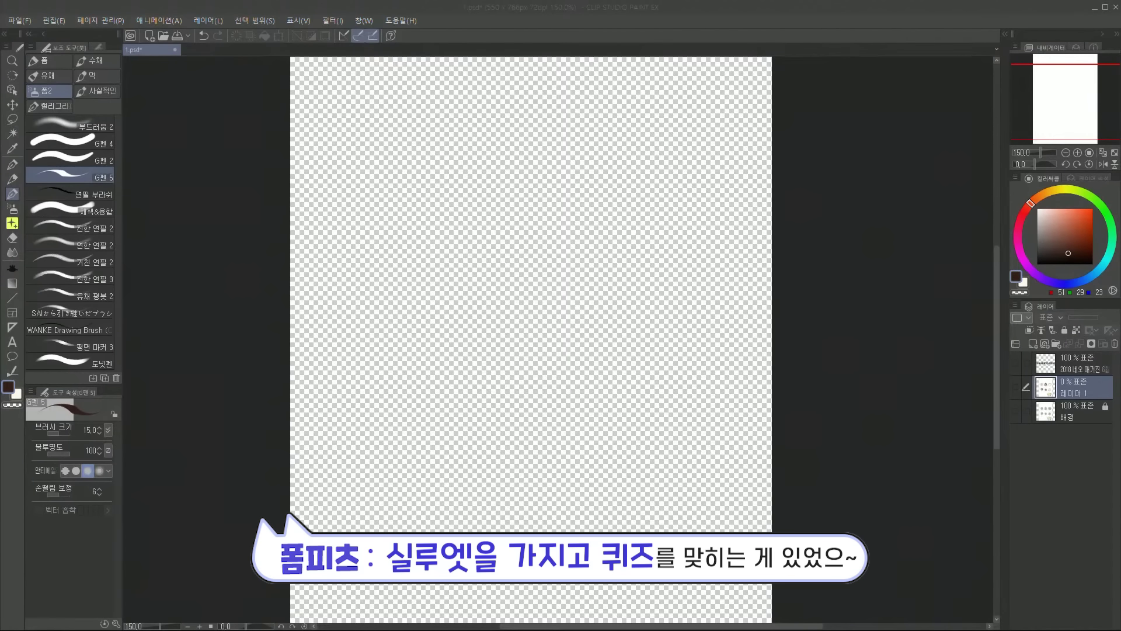
Create a new layer and fill a large circular selection with black
left_click(1056, 257)
key("ctrl+shift+n")
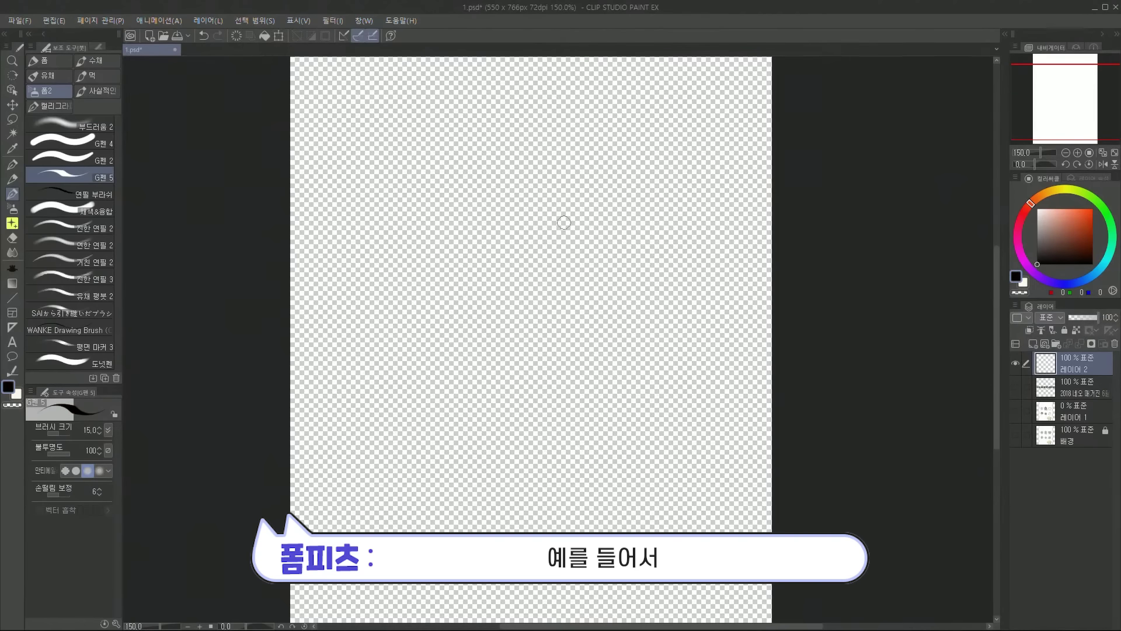
left_click(12, 120)
left_click(50, 97)
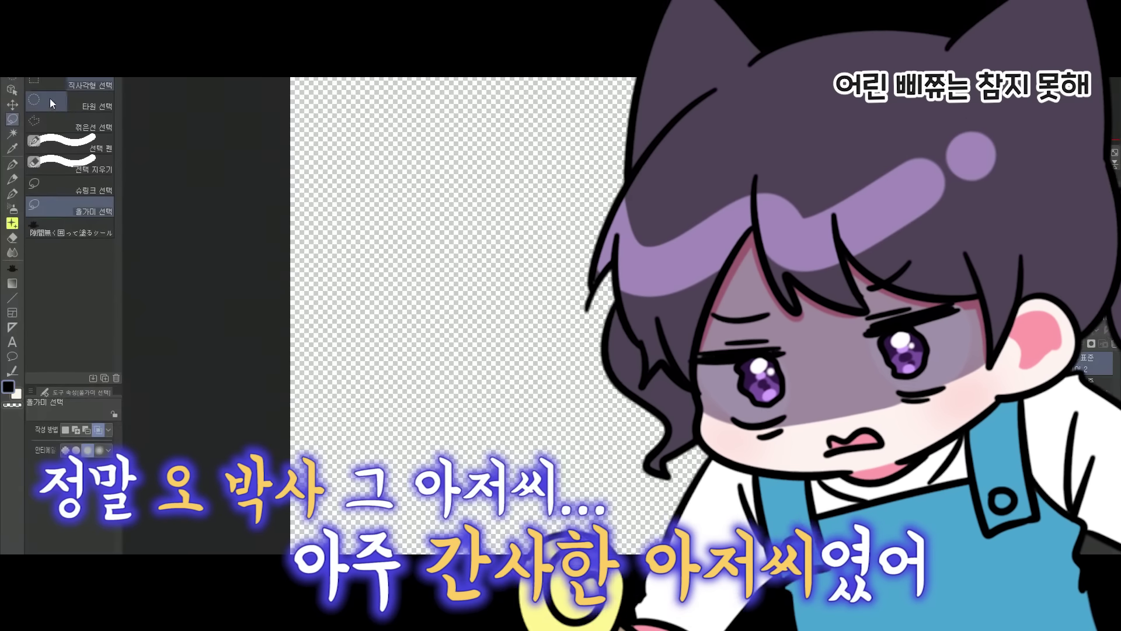
left_click_drag(373, 131, 643, 400)
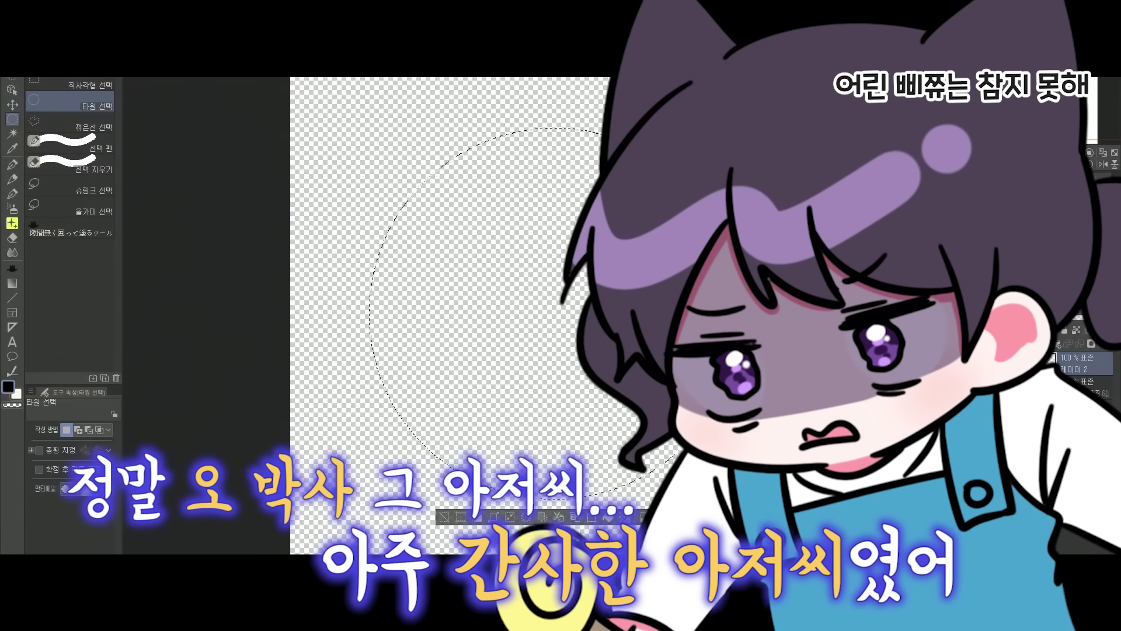
key("alt+BackSpace")
Move the black circle slightly up and left toward the middle of the canvas
key("ctrl+alt+0")
key("k")
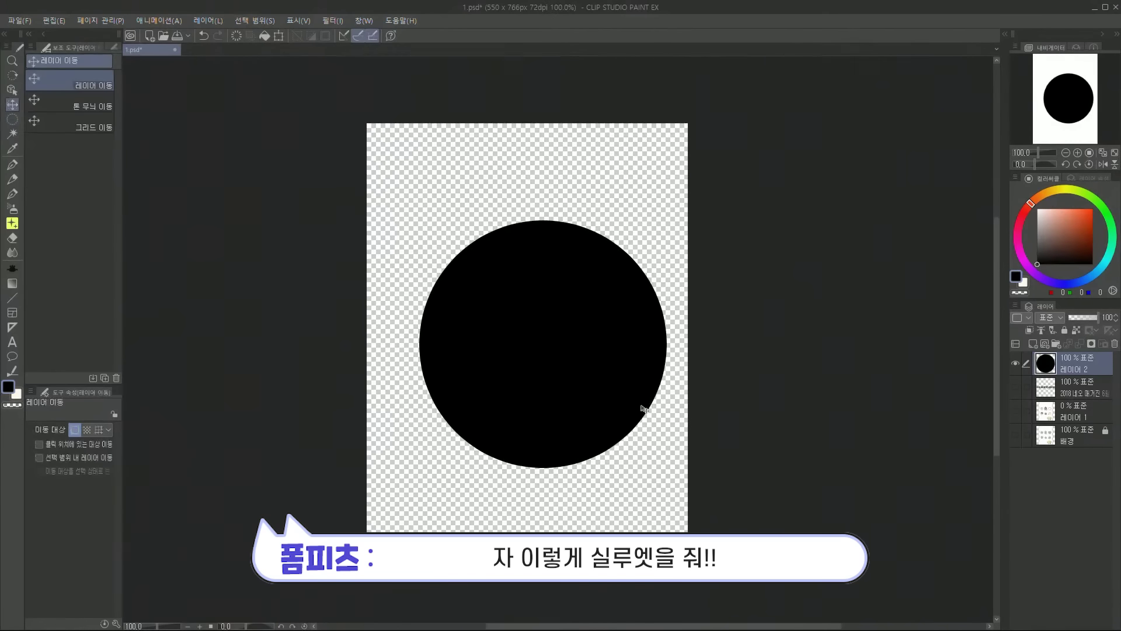
left_click_drag(636, 445, 629, 435)
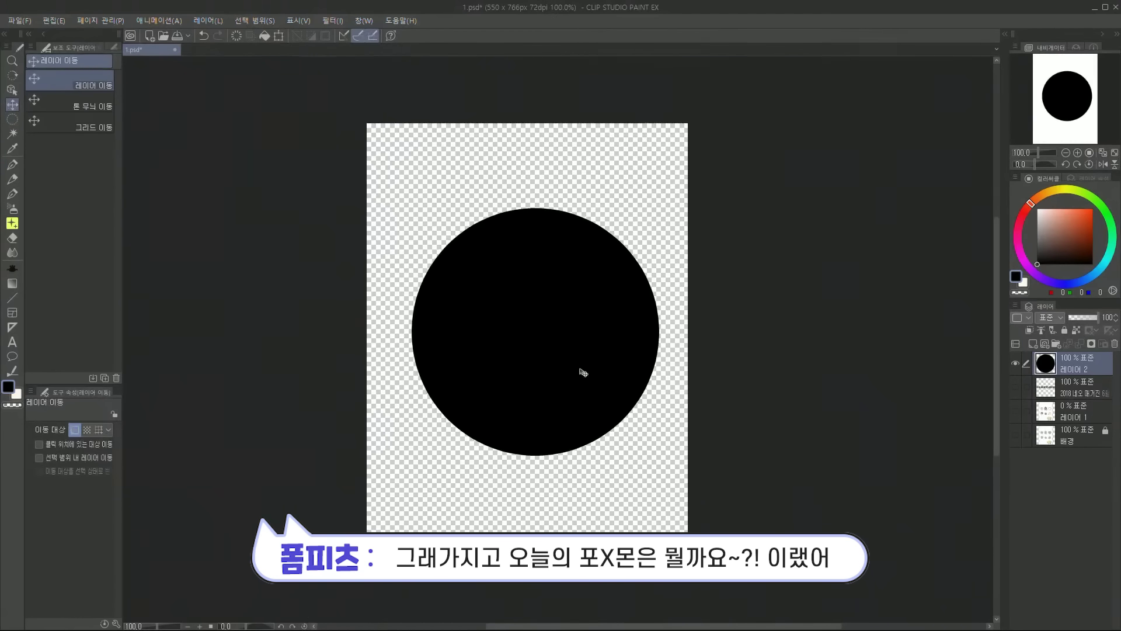
On a new layer clipped to the circle, paint it white with a red lower half and draw angry black eyes
key("b")
key("ctrl+shift+n")
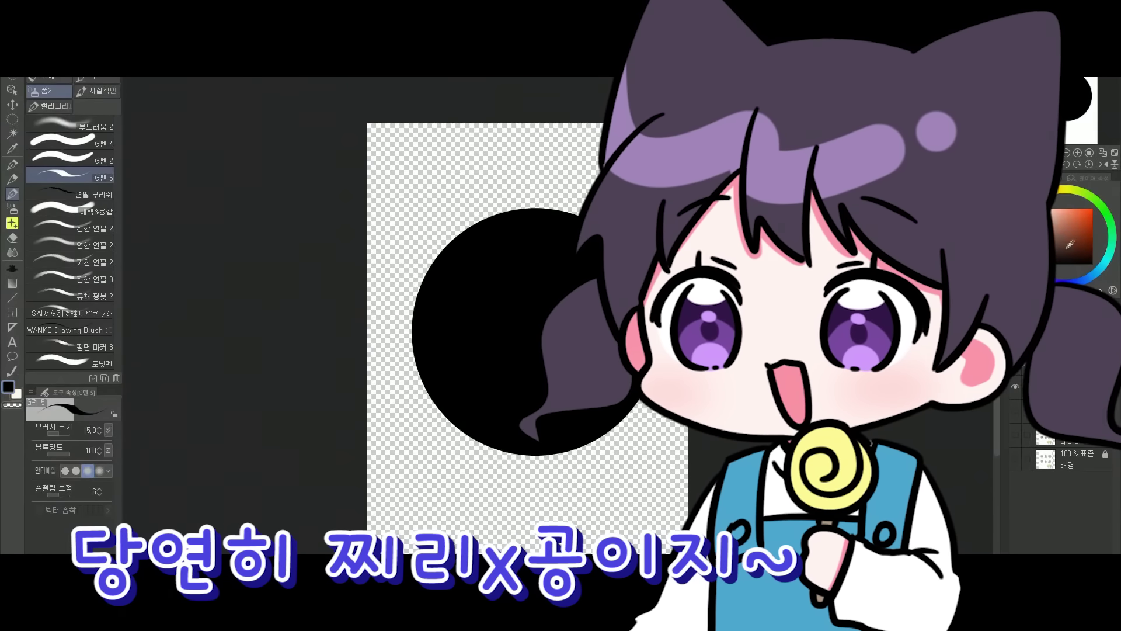
key("x")
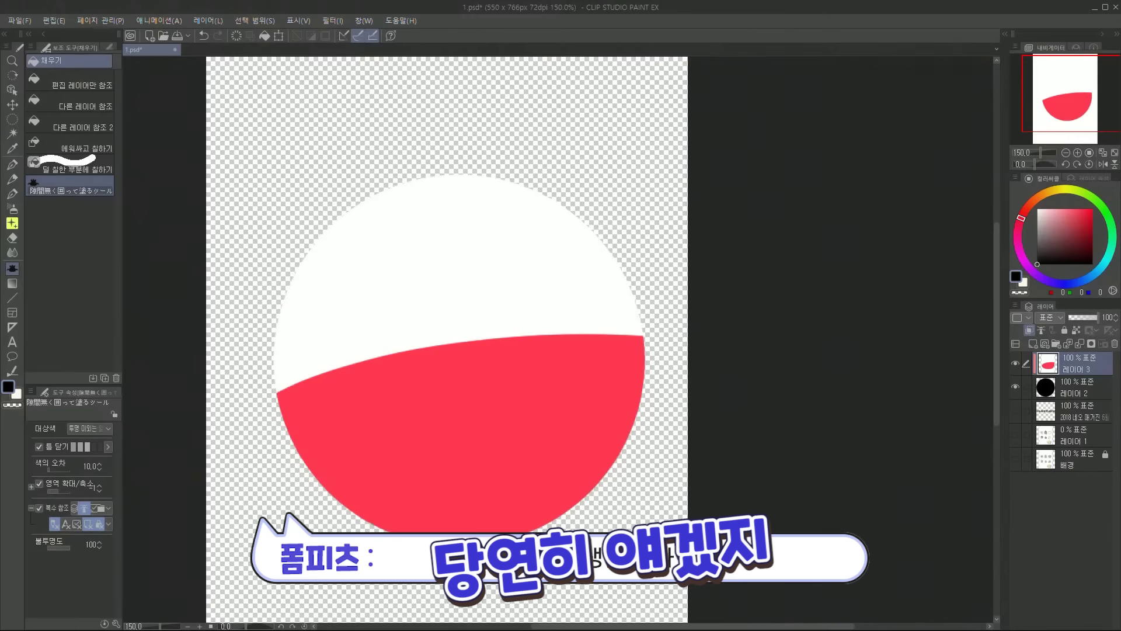
mouse_move(378, 282)
left_mouse_down()
mouse_move(389, 319)
mouse_move(366, 295)
mouse_move(374, 346)
left_mouse_up()
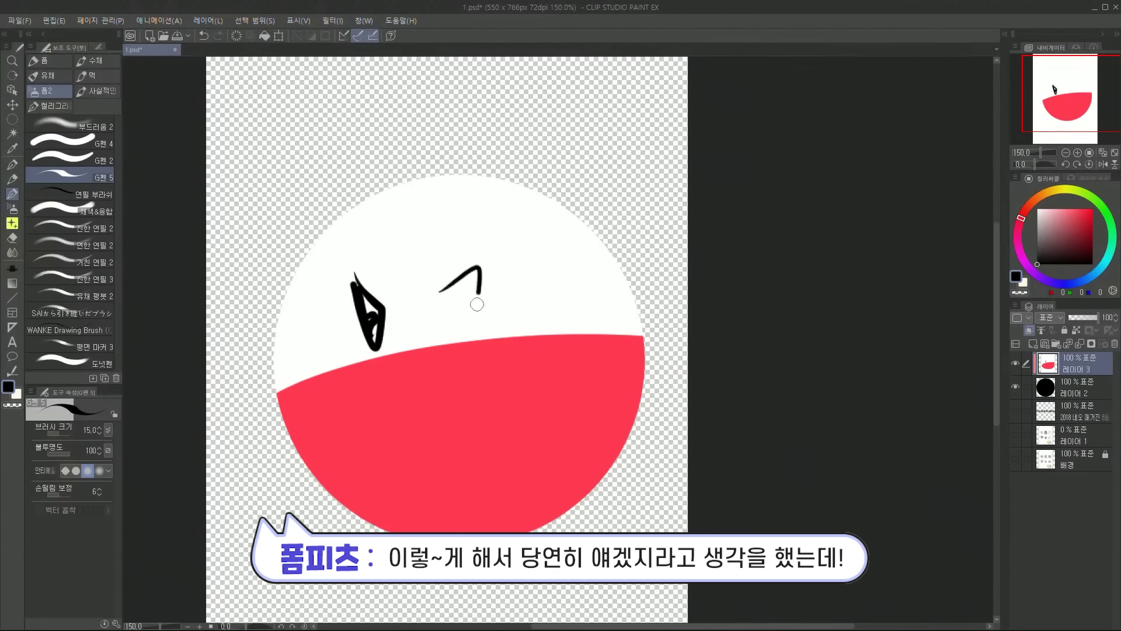
left_click_drag(445, 296, 451, 342)
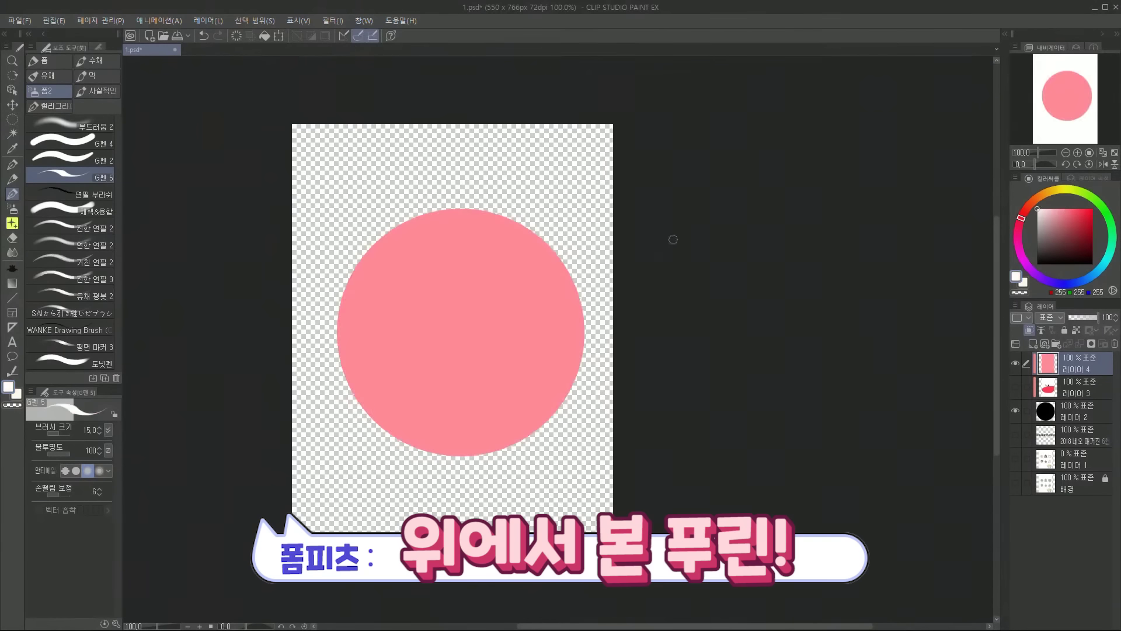
Paint two white eyes on the pink circle and add the remaining facial strokes
left_click_drag(529, 340, 550, 350)
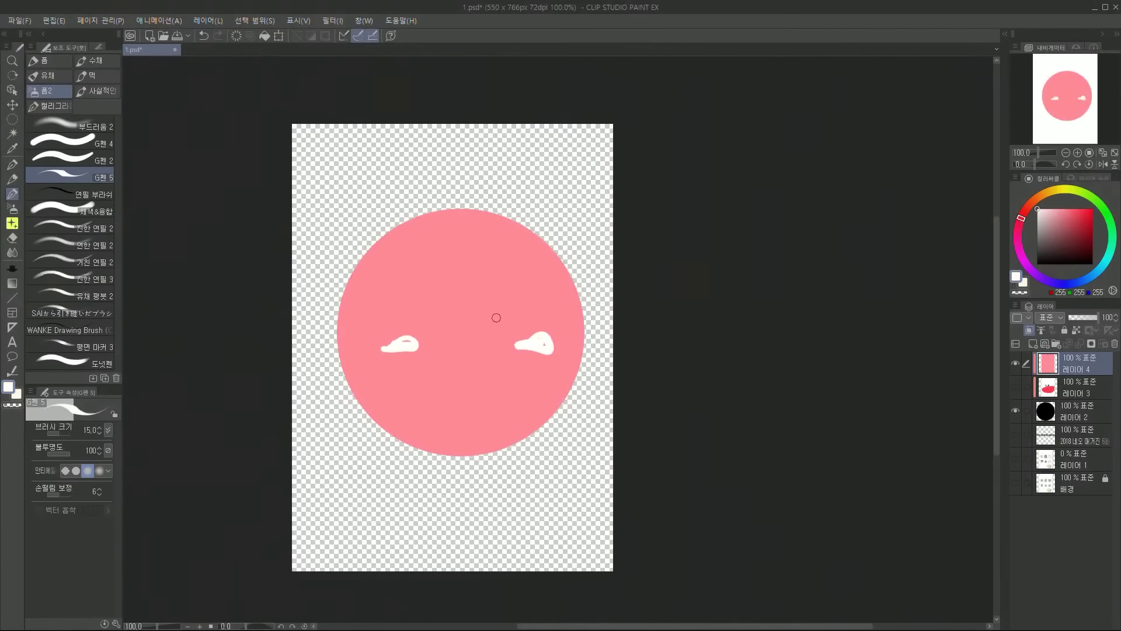
left_click_drag(363, 333, 421, 308)
key("x")
left_click_drag(437, 411, 486, 419)
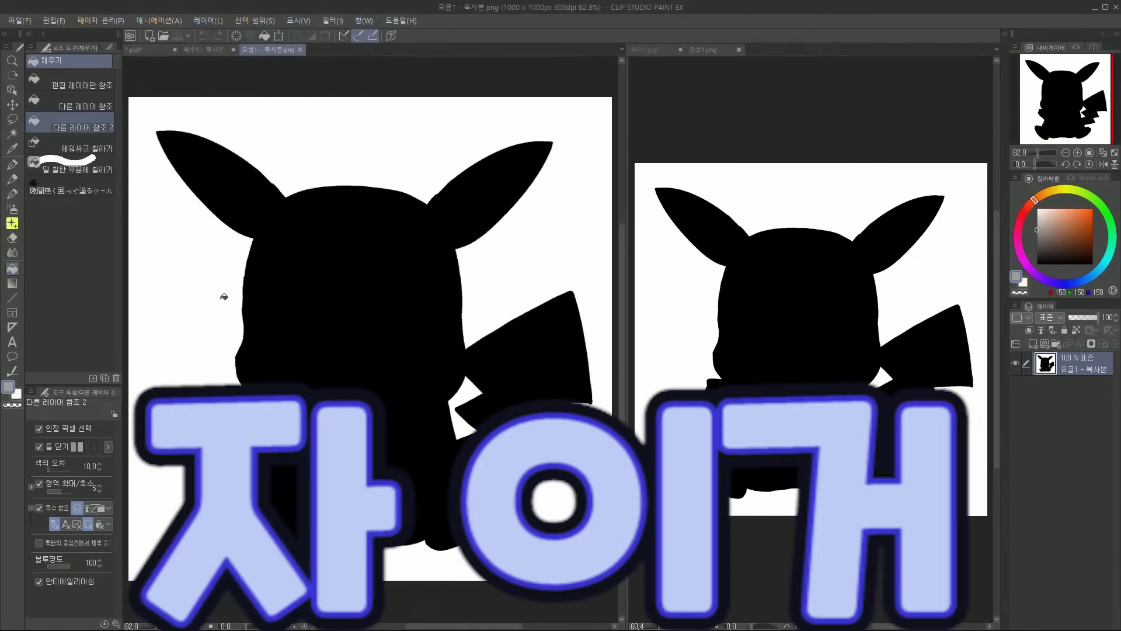
Fade the Pikachu-shaped silhouette layer to 33% opacity over a white layer and add a new vector layer on top
key("b")
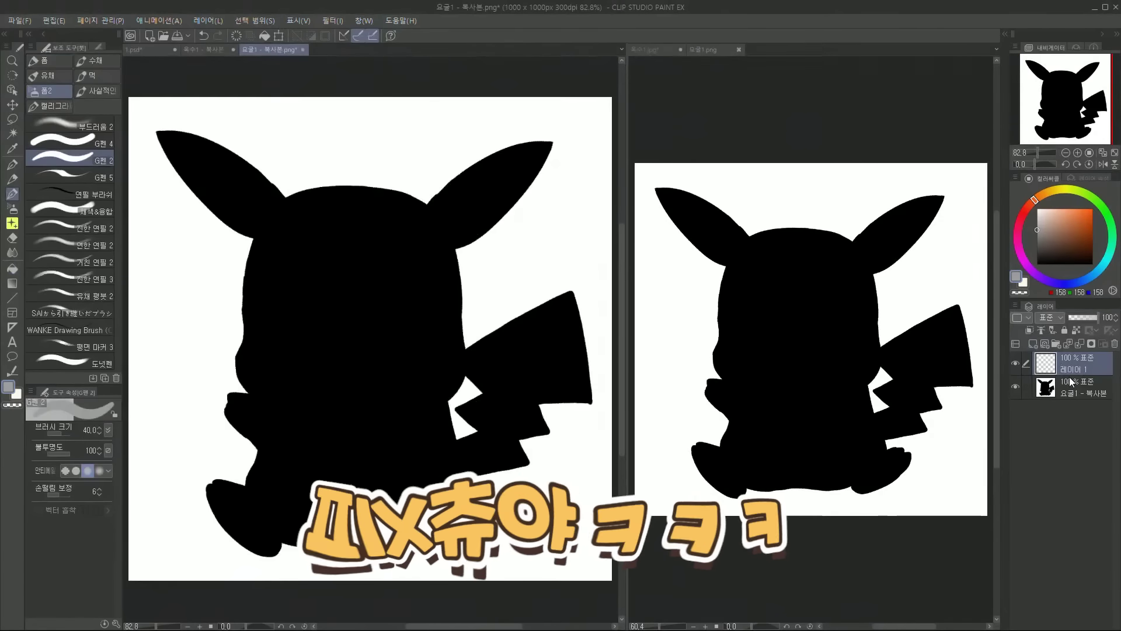
left_click(1070, 381)
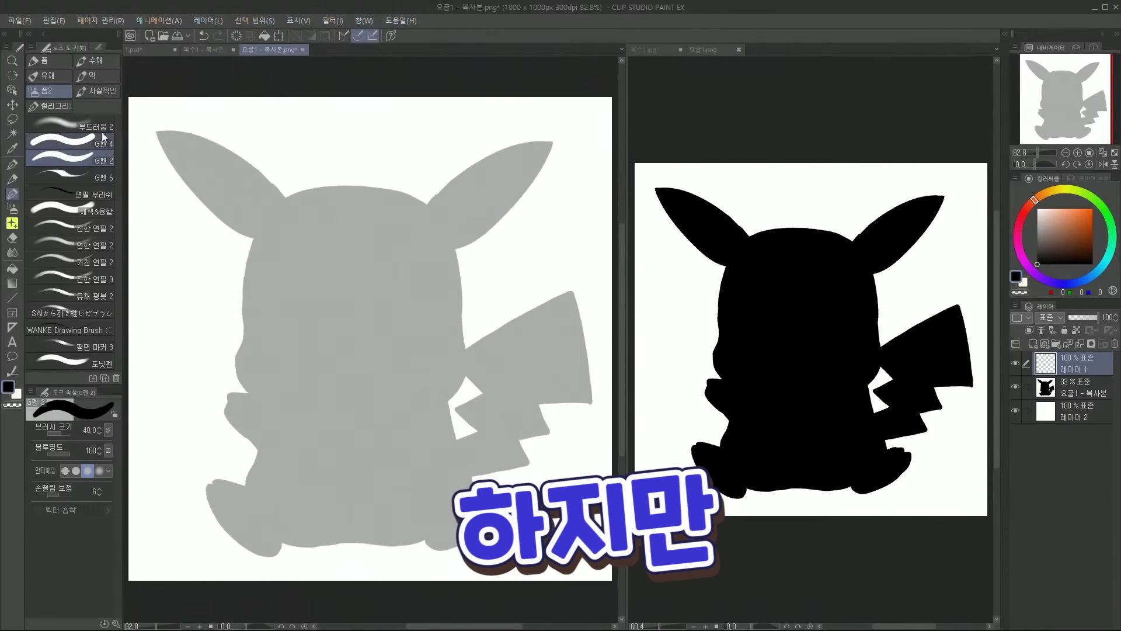
left_click(1044, 343)
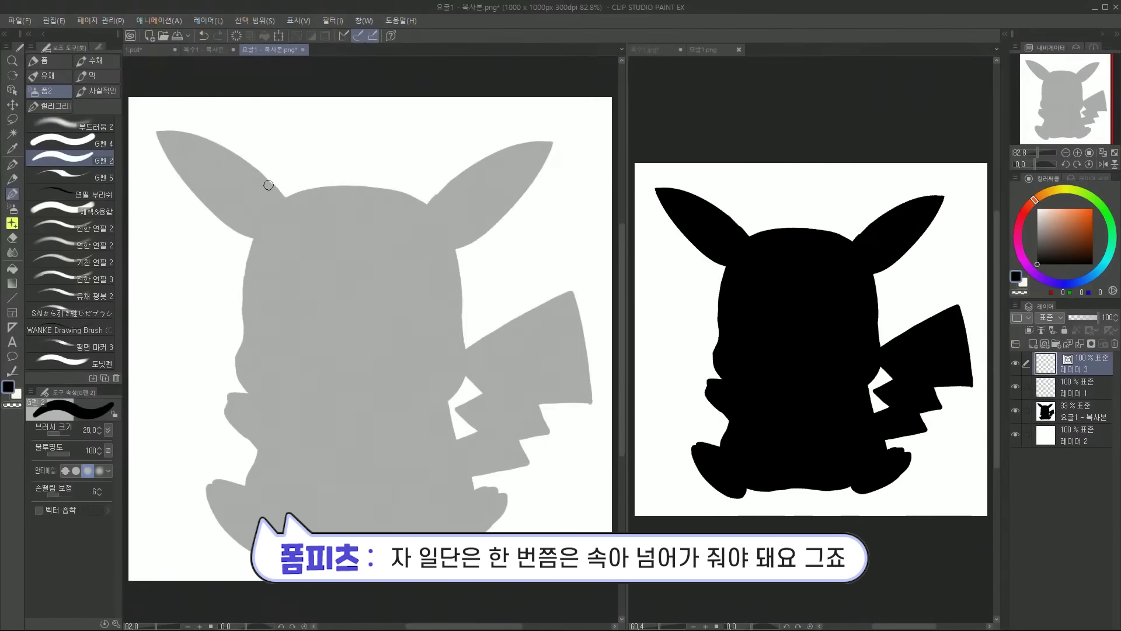
Reduce the G-pen size from 20 and trace the silhouette's head contour and ears in black
key("bracketleft")
key("bracketleft")
key("bracketleft")
key("bracketleft")
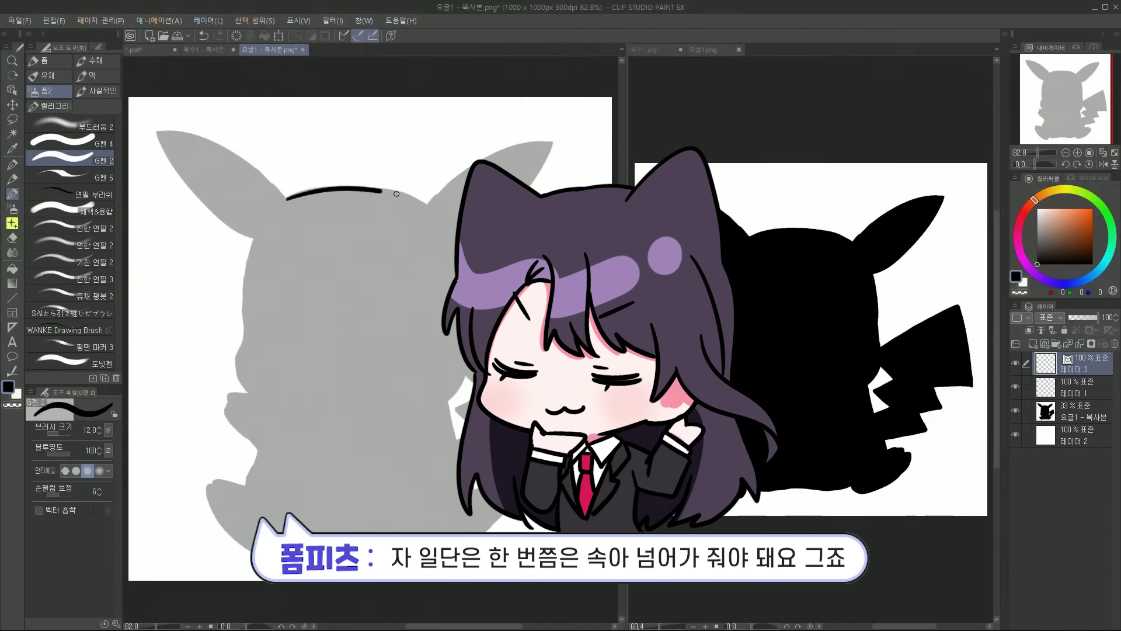
left_click_drag(281, 201, 380, 189)
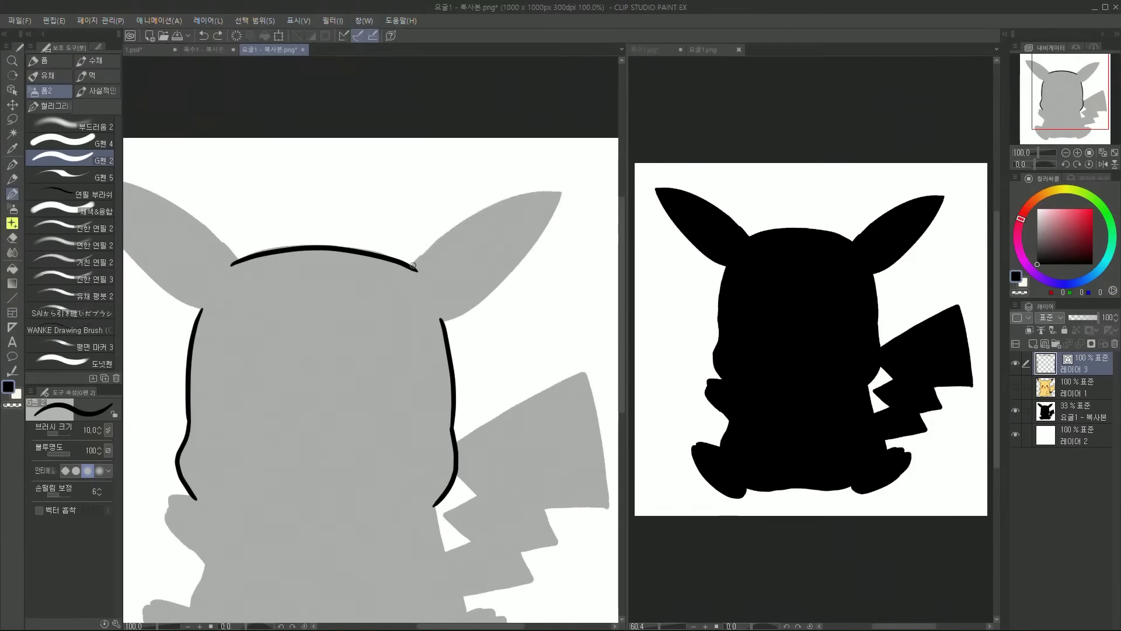
left_click_drag(407, 270, 451, 230)
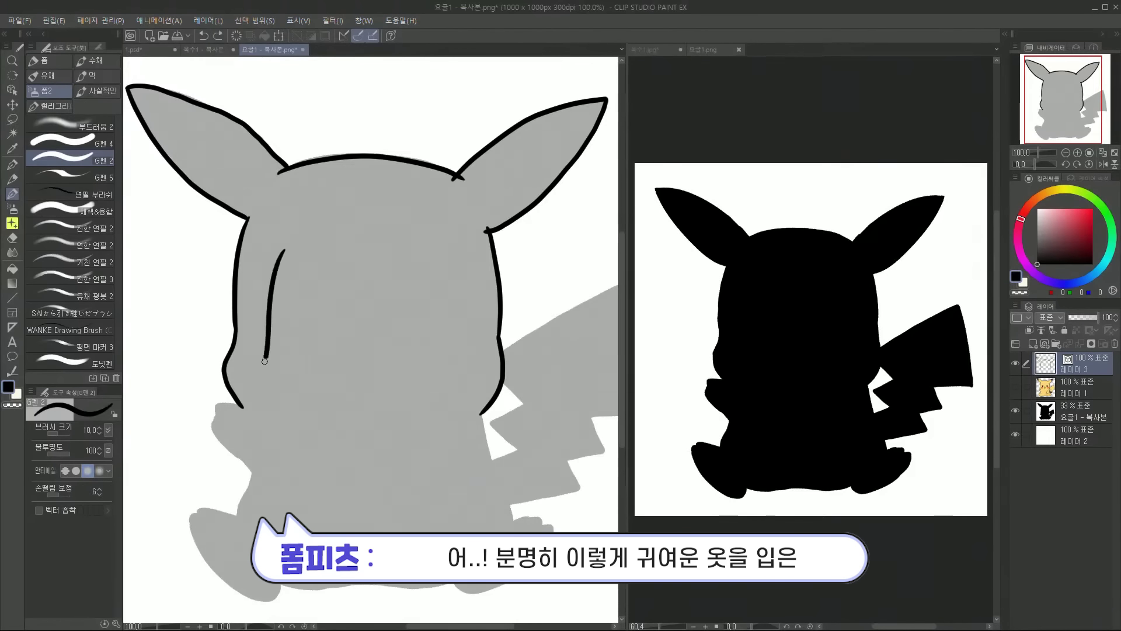
Undo the inner face line, redraw the face contour inside the hood and draw the left eye's upper lid
key("ctrl+z")
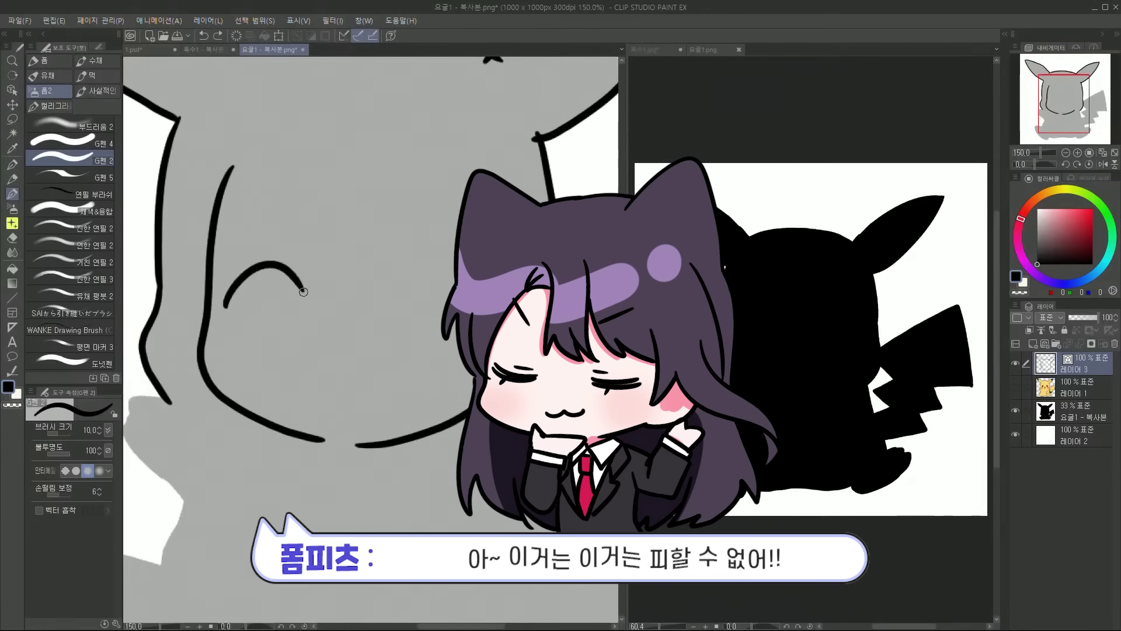
left_click_drag(223, 312, 291, 302)
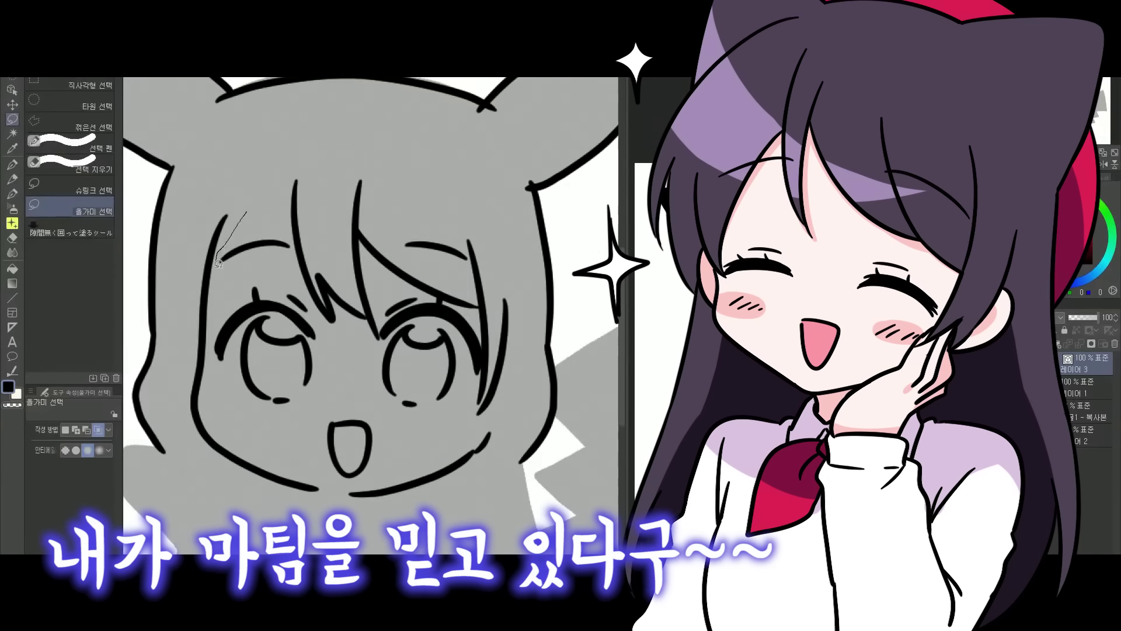
Lasso the eyes, brows and bangs and move them slightly down within the face
mouse_move(217, 263)
left_mouse_down()
mouse_move(216, 363)
mouse_move(271, 432)
mouse_move(323, 407)
mouse_move(391, 403)
mouse_move(454, 419)
left_mouse_up()
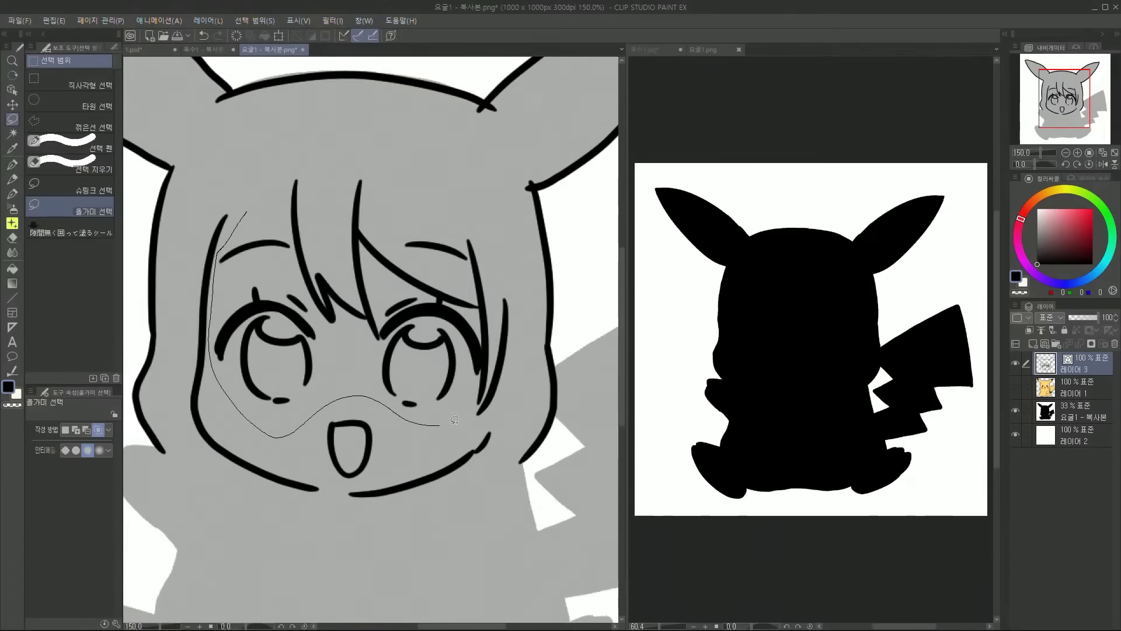
left_click_drag(452, 160, 296, 140)
key("k")
left_click_drag(501, 336, 498, 346)
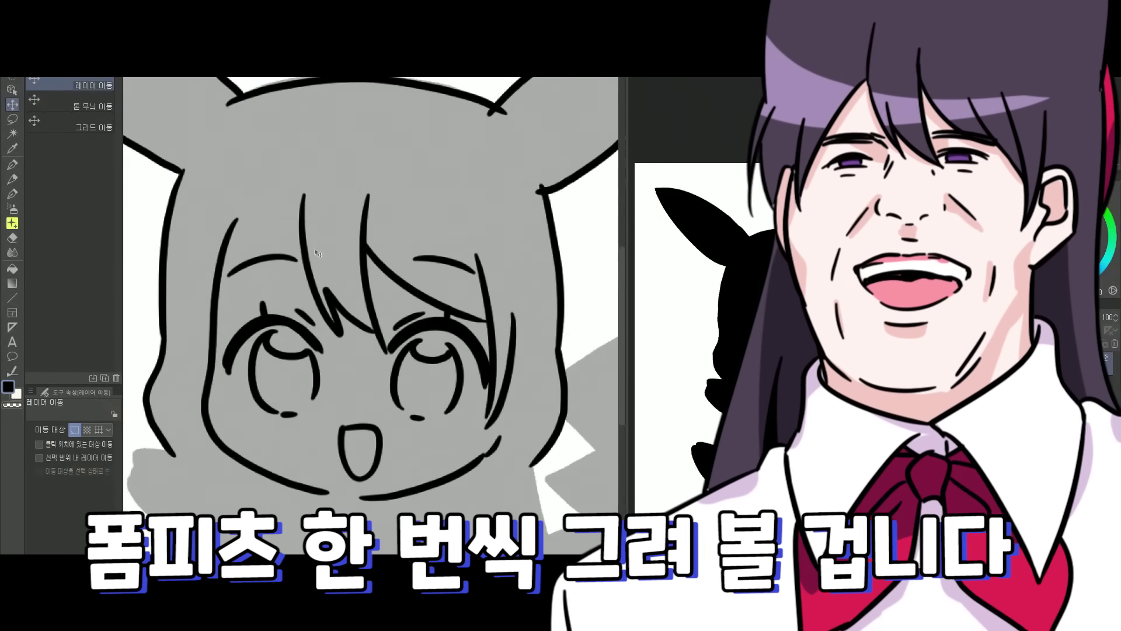
Redraw the left bang as a long strand sweeping across the brow and add a side lock beside the face
key("p")
left_click_drag(298, 224, 280, 245)
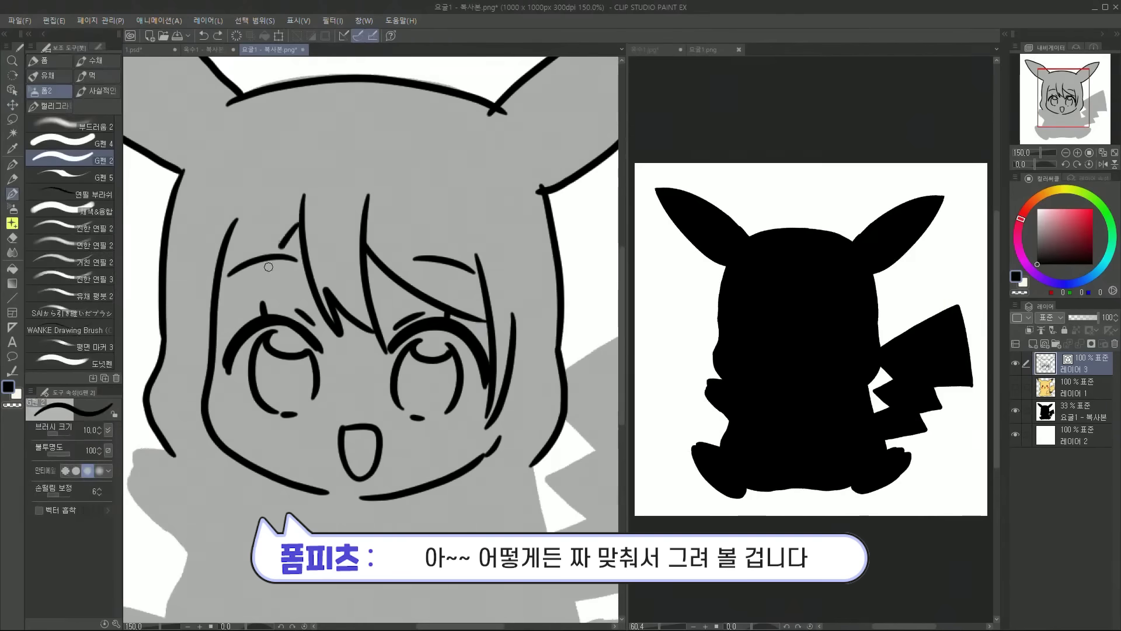
key("ctrl+z")
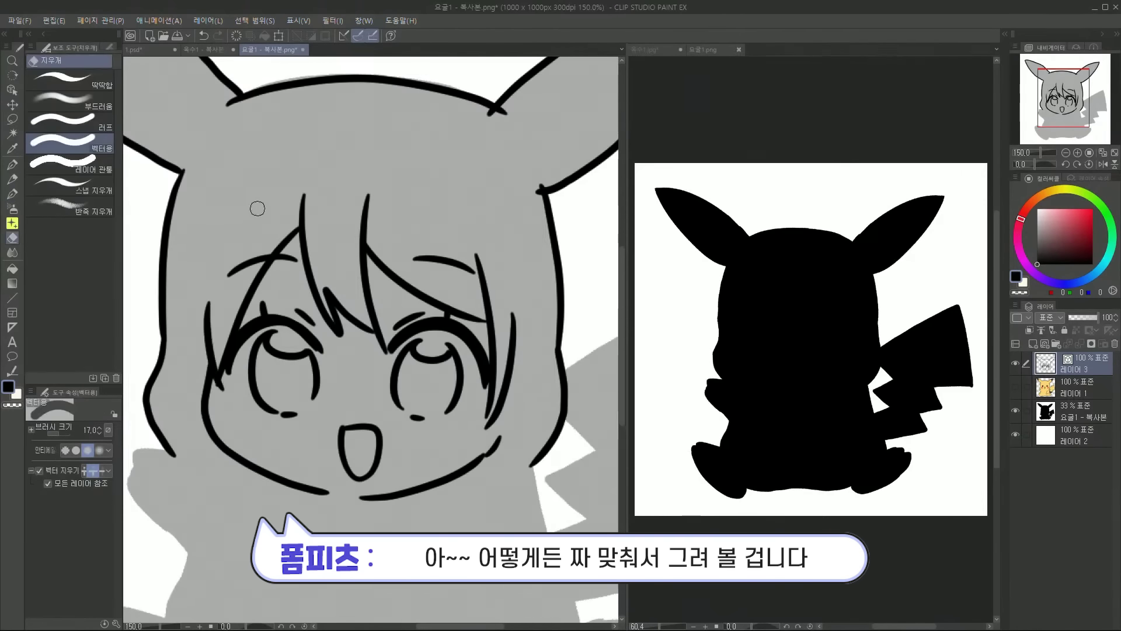
left_click_drag(210, 304, 438, 155)
left_click_drag(438, 155, 523, 292)
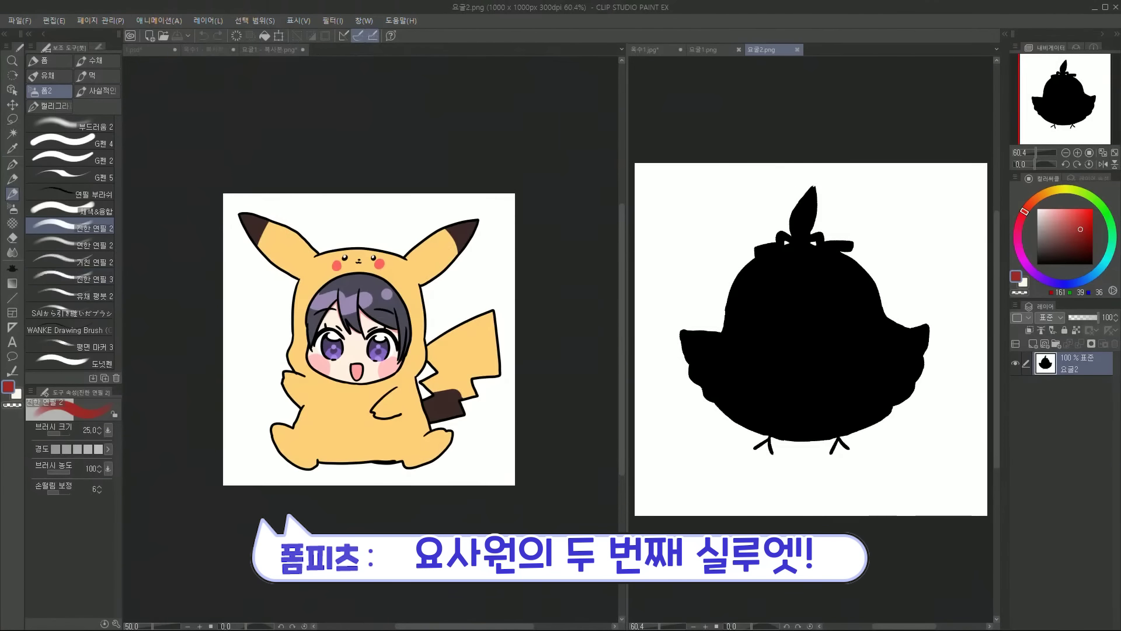
On the bird silhouette copy, hide the coloured bird layer and add a new vector layer for a second guess
key("Return")
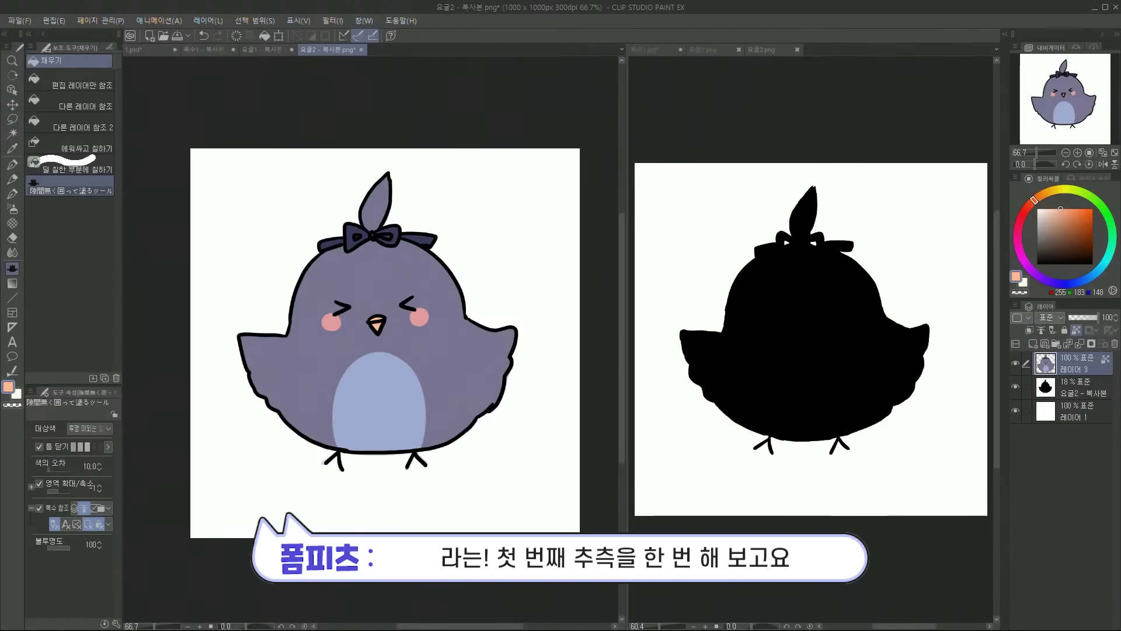
left_click(1016, 363)
left_click(1033, 343)
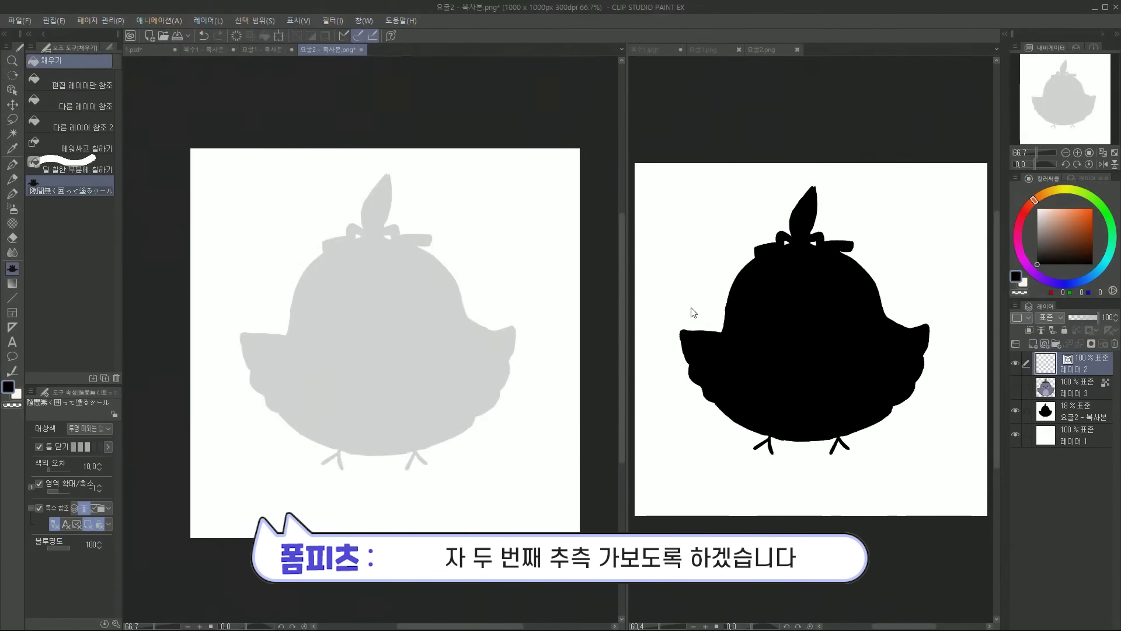
Sketch the face contour and closed eyes over the bird silhouette with the pencil, and reposition the eye line with a transform
key("p")
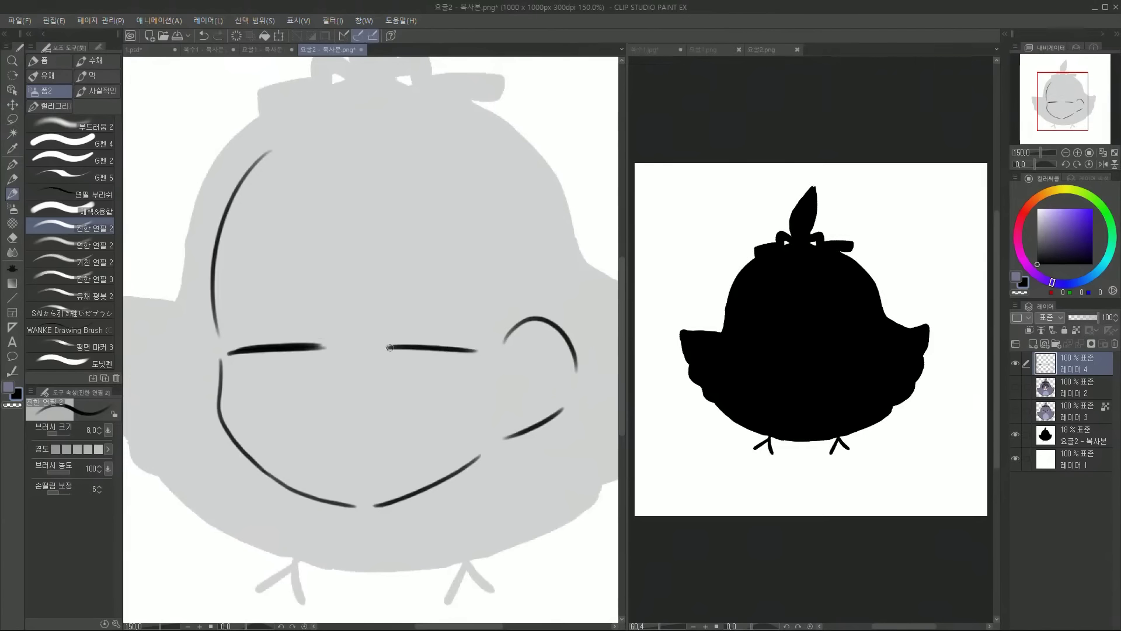
key("m")
mouse_move(220, 342)
left_mouse_down()
mouse_move(496, 358)
mouse_move(274, 320)
left_mouse_up()
key("ctrl+t")
left_click_drag(498, 377, 470, 369)
key("Return")
Draw the bangs and the ribbon bow on the head, and trace the feather tuft above the bow
left_click_drag(408, 327, 438, 351)
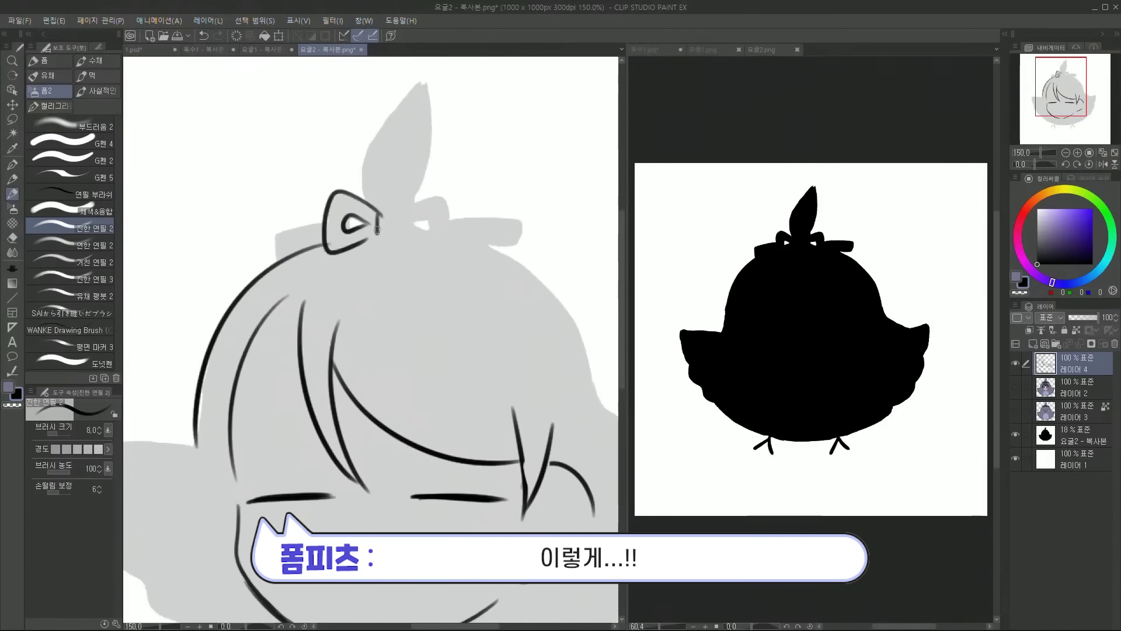
left_click_drag(377, 229, 465, 219)
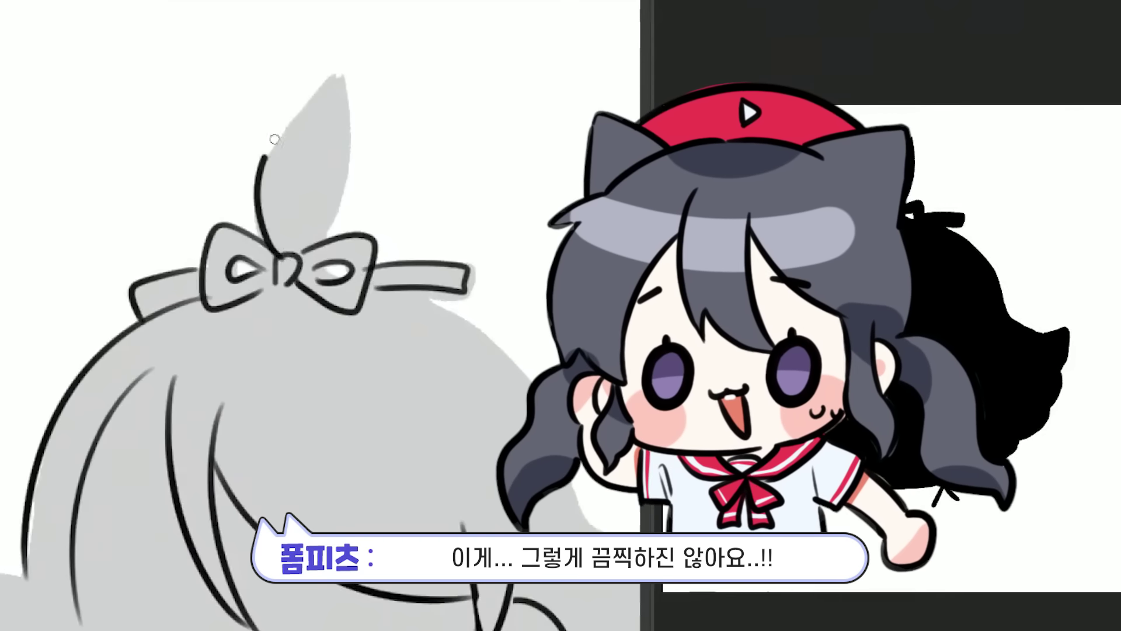
left_click_drag(418, 78, 371, 139)
left_click_drag(260, 168, 292, 251)
left_click_drag(365, 91, 363, 224)
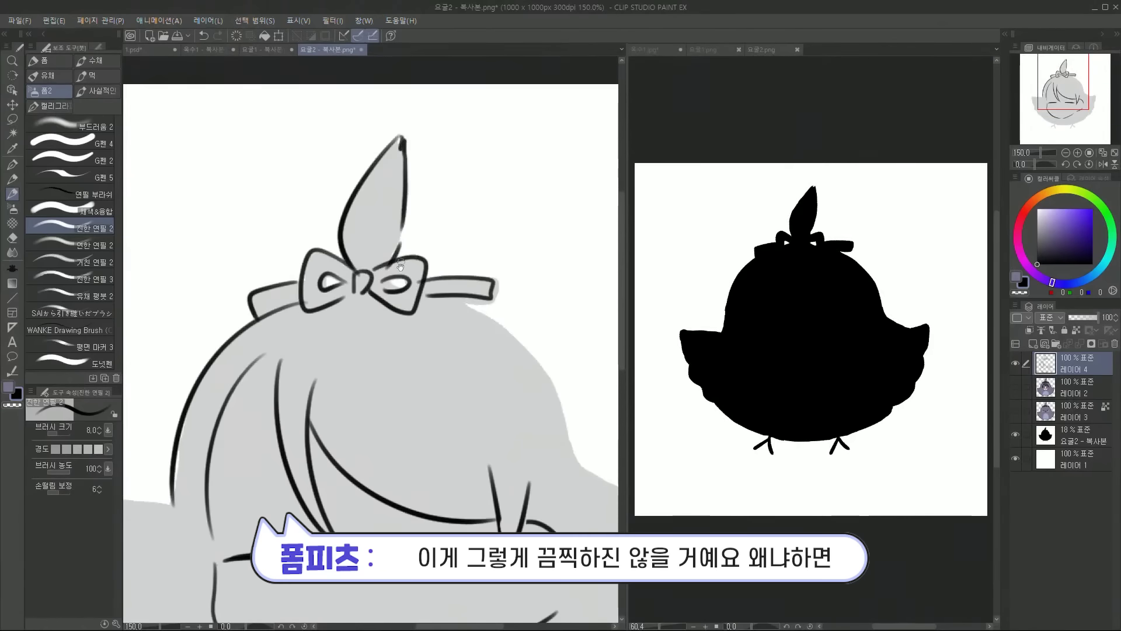
Trace the head's right contour from the hairband down toward the wing
scroll(481, 251, "up", 1)
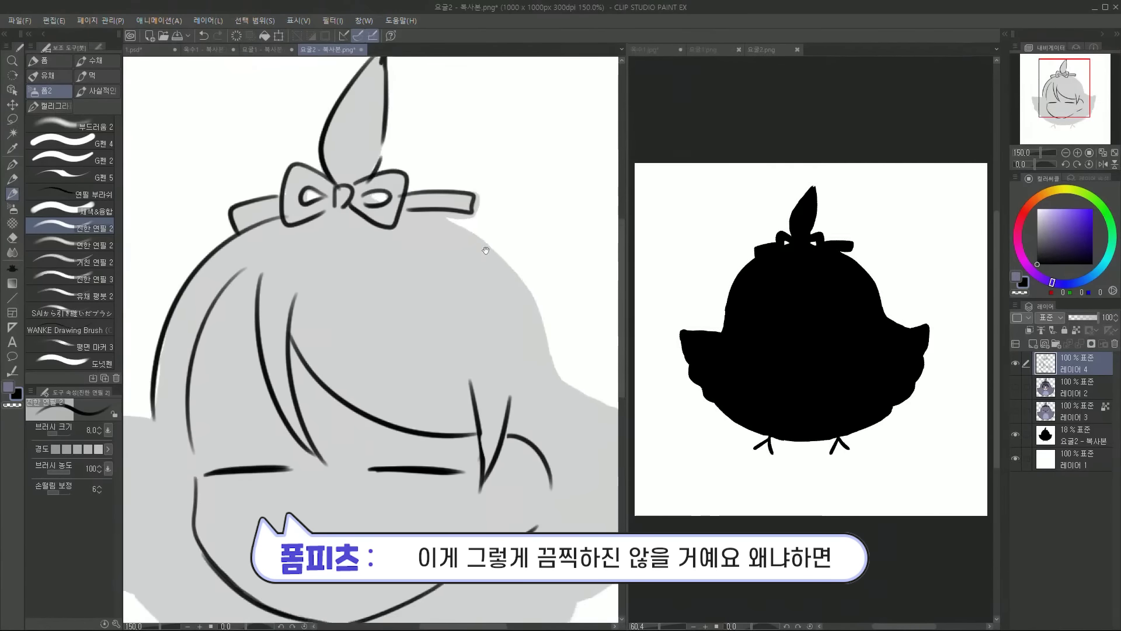
left_click_drag(485, 250, 476, 221)
left_click_drag(437, 187, 543, 311)
mouse_move(522, 259)
left_mouse_down()
mouse_move(417, 225)
mouse_move(551, 335)
left_mouse_up()
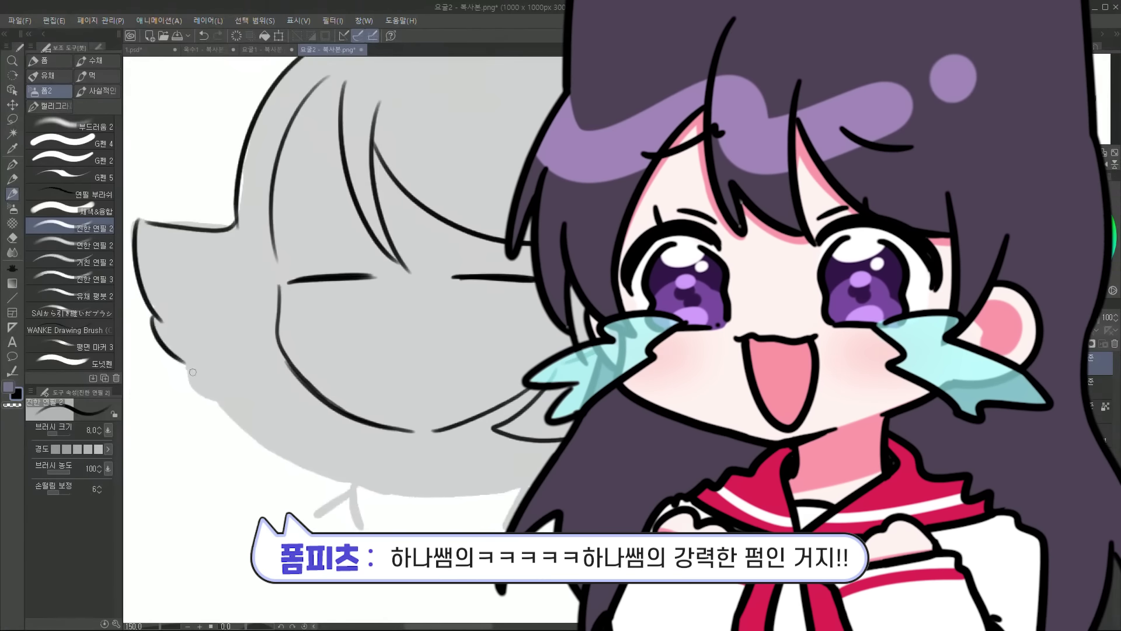
Trace the left wing's scalloped lower edge and draw a curved hair strand down the left side of the face
left_click_drag(193, 372, 251, 432)
key("e")
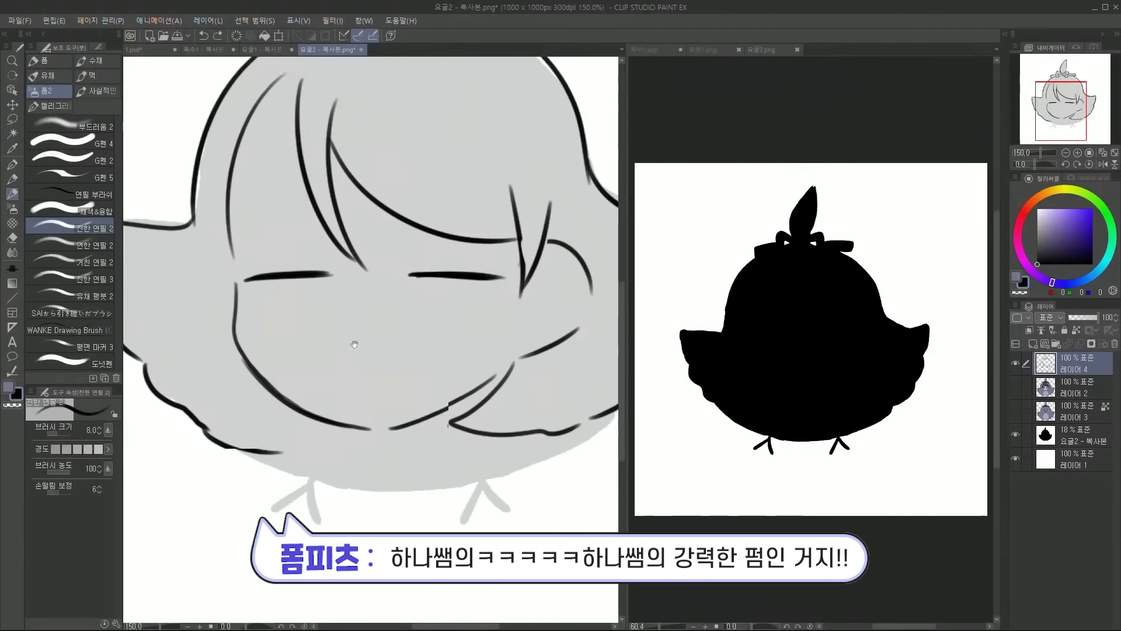
left_click_drag(278, 143, 231, 323)
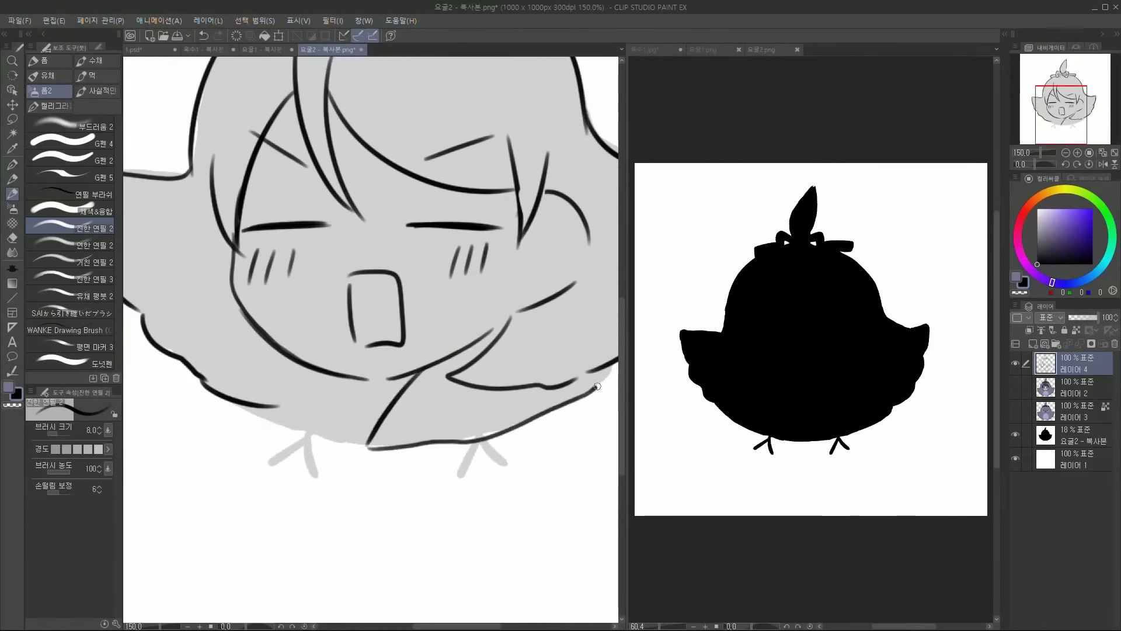
scroll(469, 363, "down", 3)
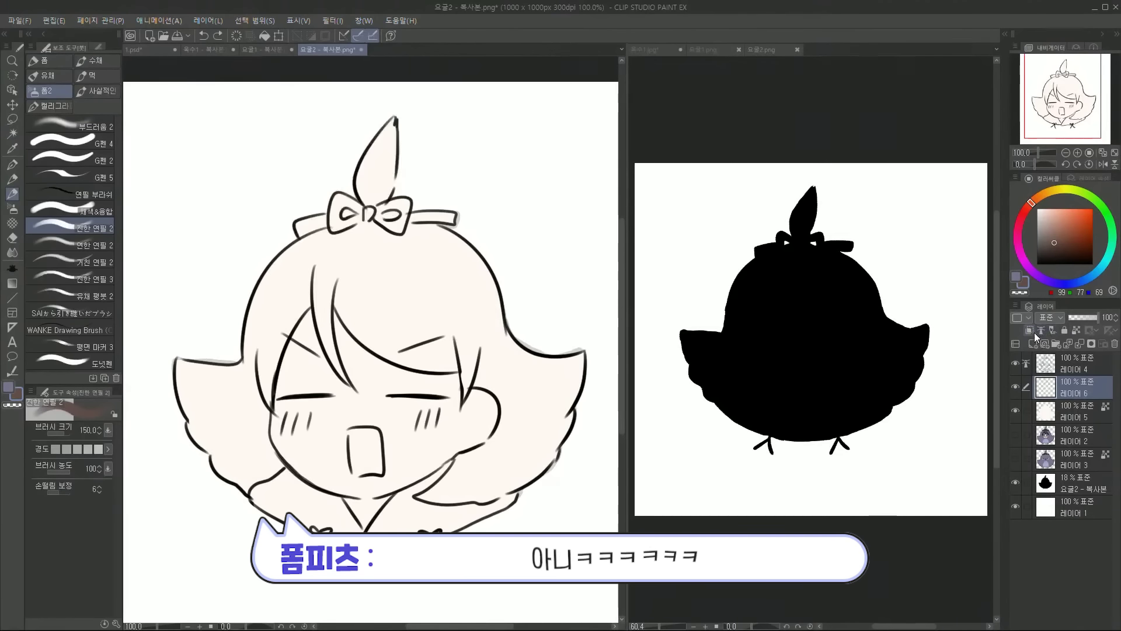
Clip the layer above the base to it and fill the feather tuft, hair and wings with dark brown
left_click(1030, 331)
mouse_move(392, 125)
left_mouse_down()
mouse_move(362, 228)
mouse_move(455, 263)
mouse_move(502, 327)
left_mouse_up()
left_click_drag(216, 409, 246, 273)
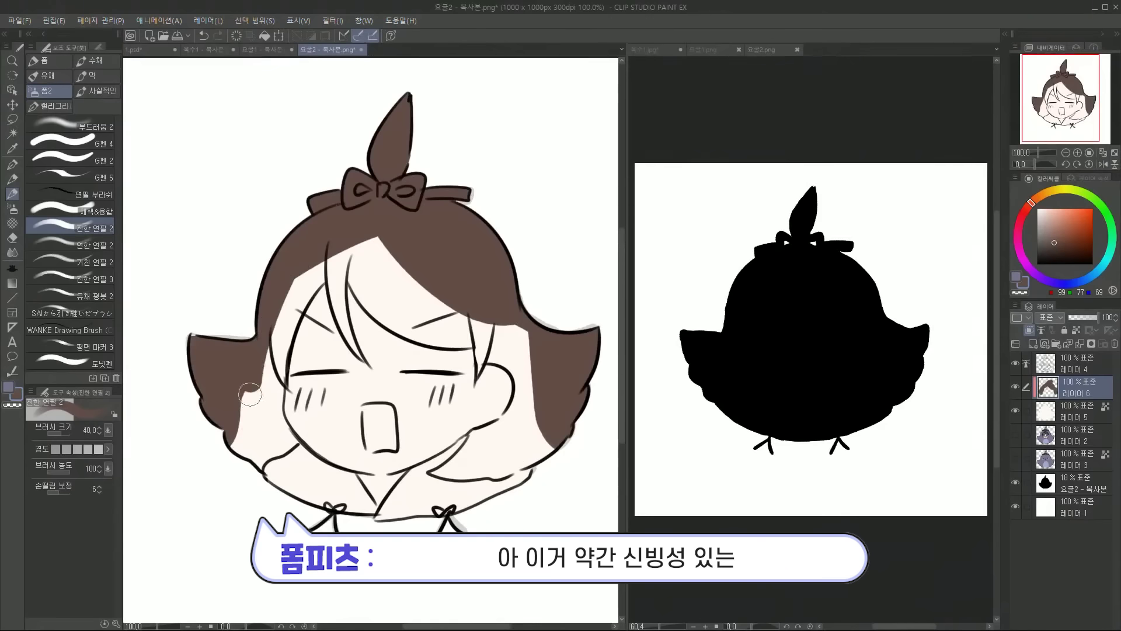
key("g")
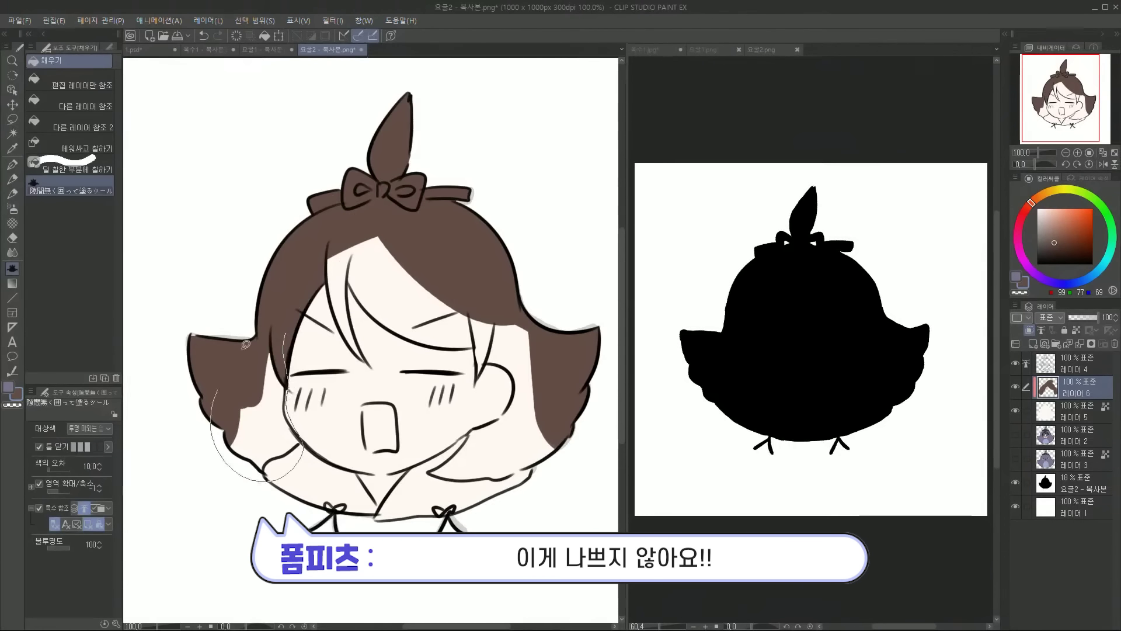
left_click_drag(222, 382, 275, 336)
left_click_drag(352, 344, 355, 242)
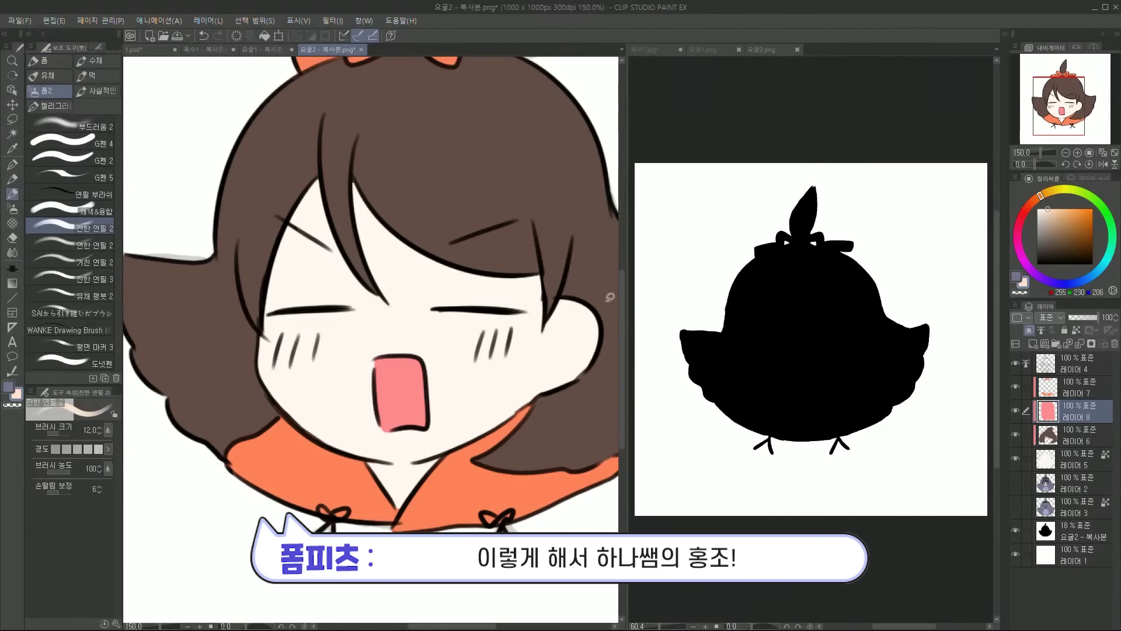
Undo the last cheek stroke and choose a redder hue to tint the ear soft pink
key("ctrl+z")
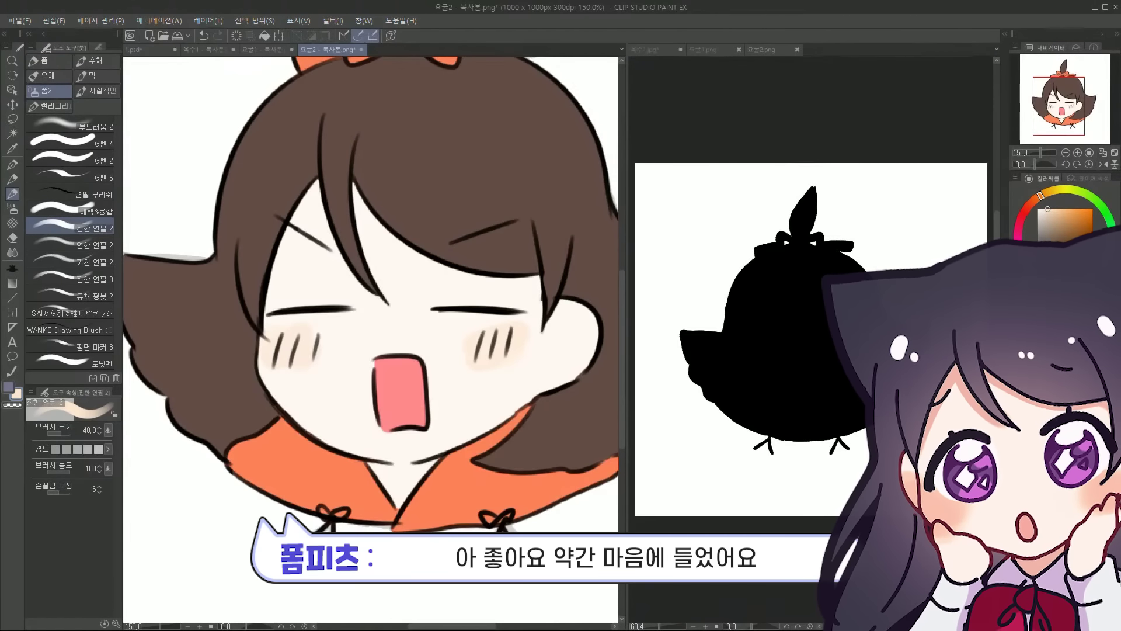
left_click(1031, 207)
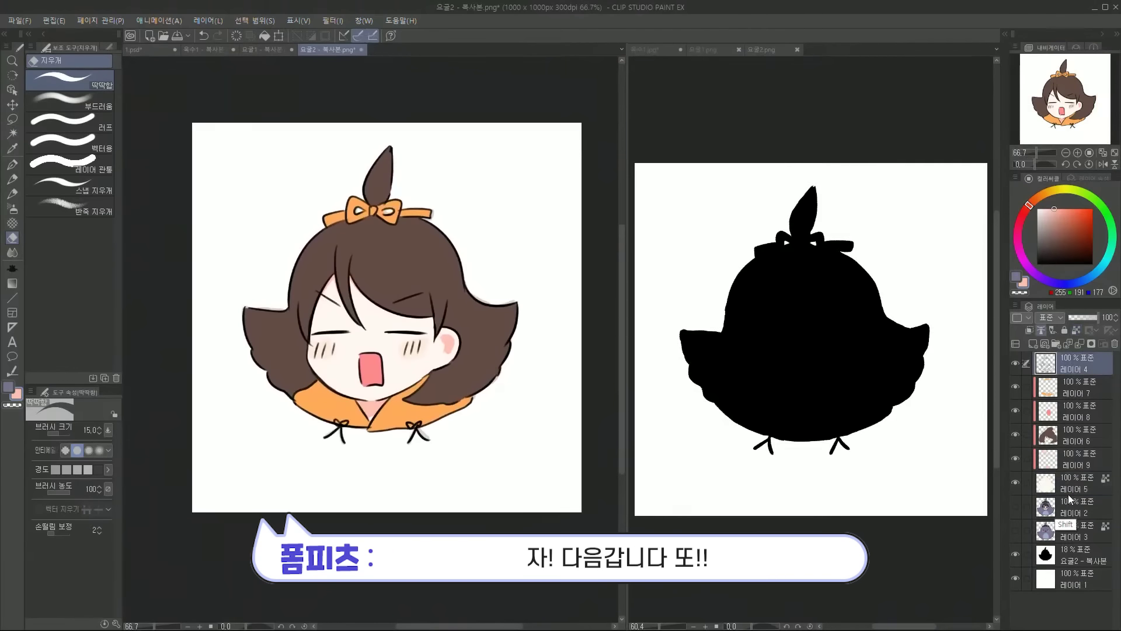
Select the bird girl drawing's layers from 레이어 4 down through 레이어 5 and merge them
left_click(1067, 494, "shift")
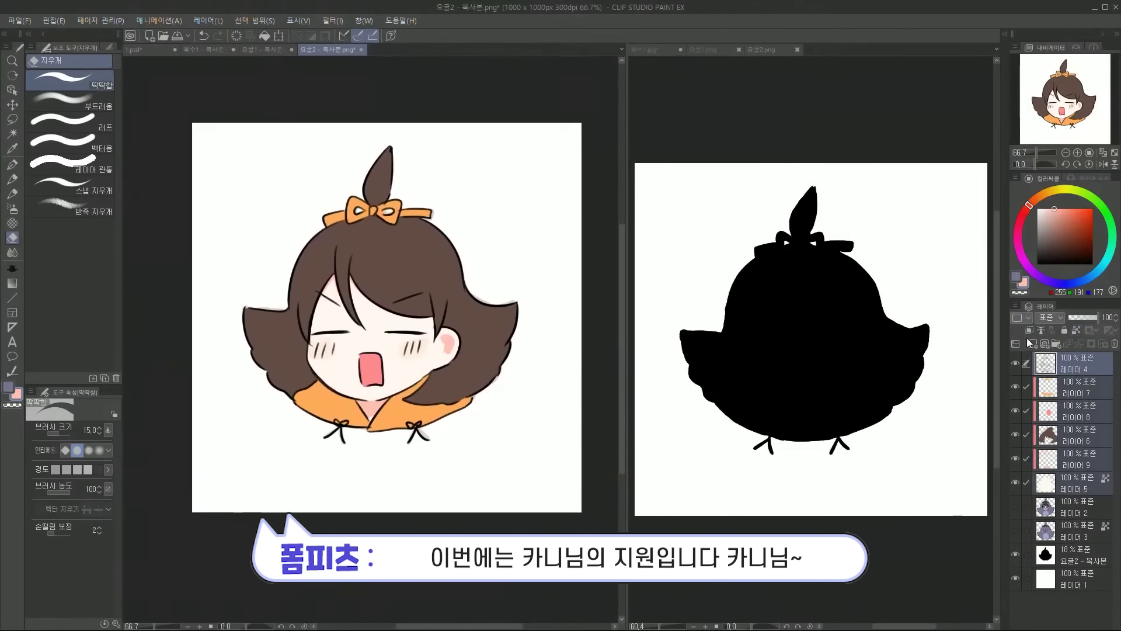
right_click(1078, 359)
left_click(1062, 306)
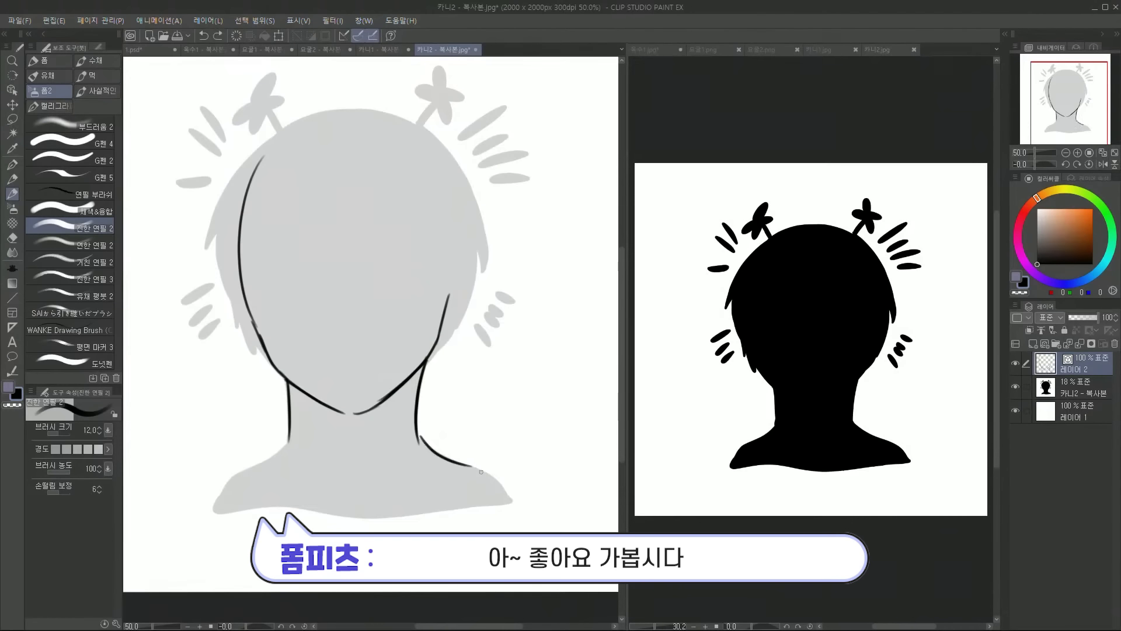
Trace both shoulder lines over the faded head-and-neck silhouette and clean up the line ends
left_click_drag(481, 471, 496, 480)
left_click_drag(248, 470, 215, 511)
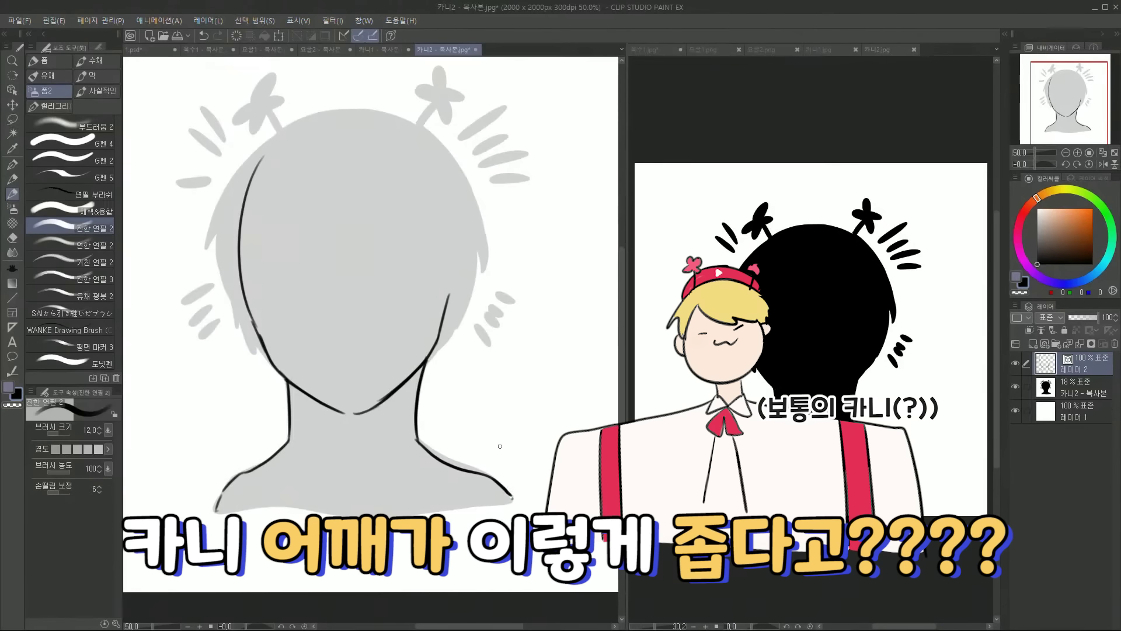
key("e")
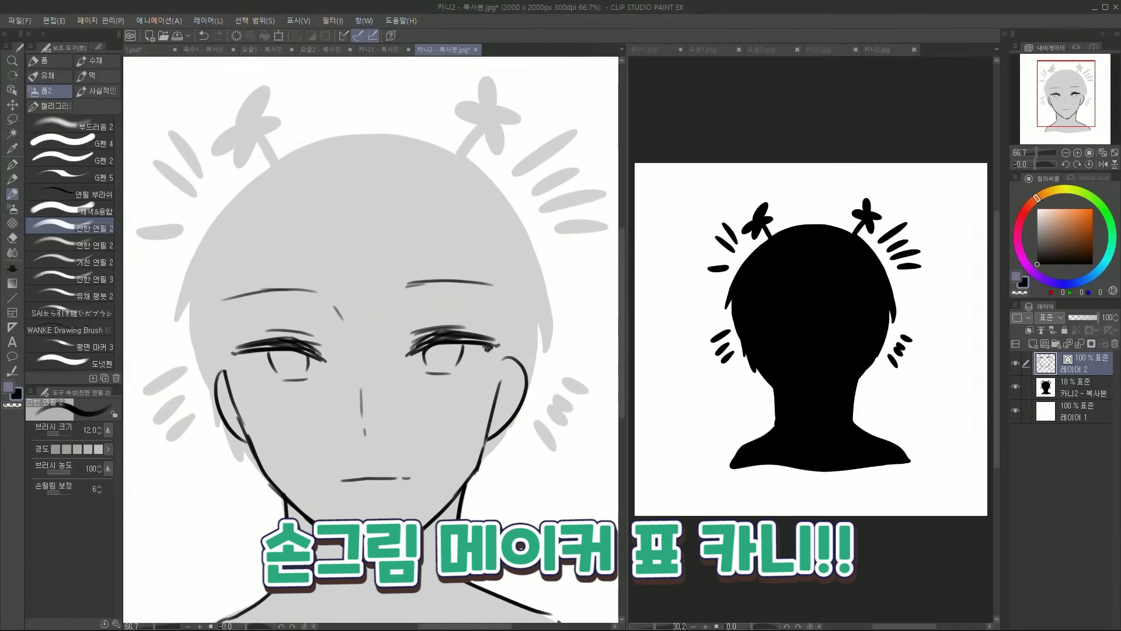
Erase the ear on the left side of the face and sketch the skull's curved sides inside the head silhouette
scroll(243, 353, "up", 2)
left_click_drag(269, 213, 291, 323)
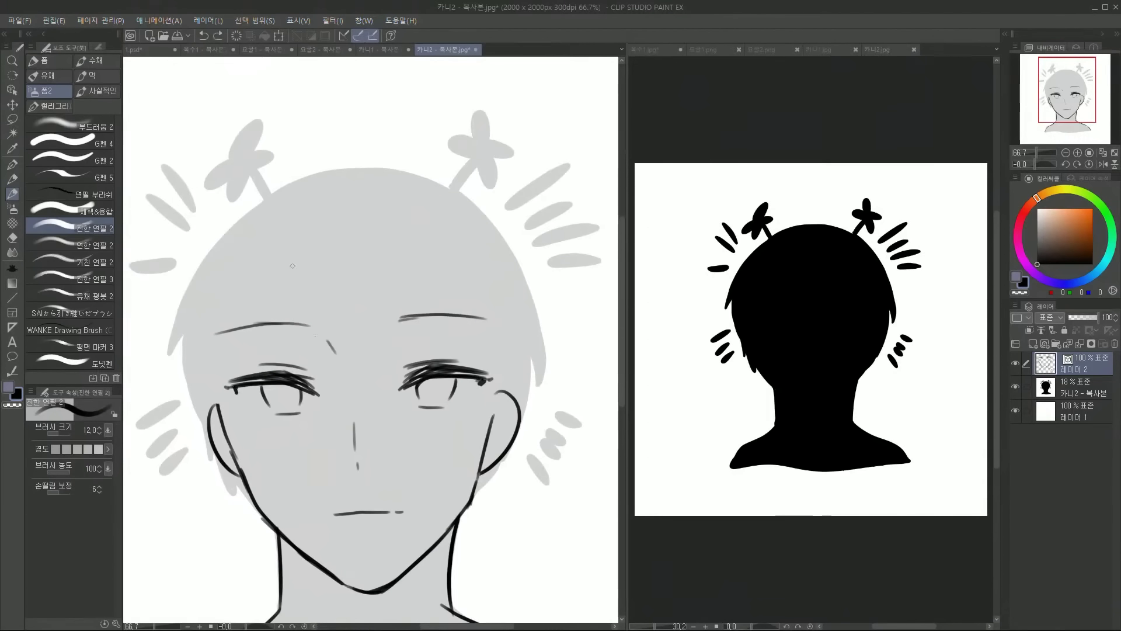
key("ctrl+y")
key("r")
left_click_drag(234, 428, 207, 401)
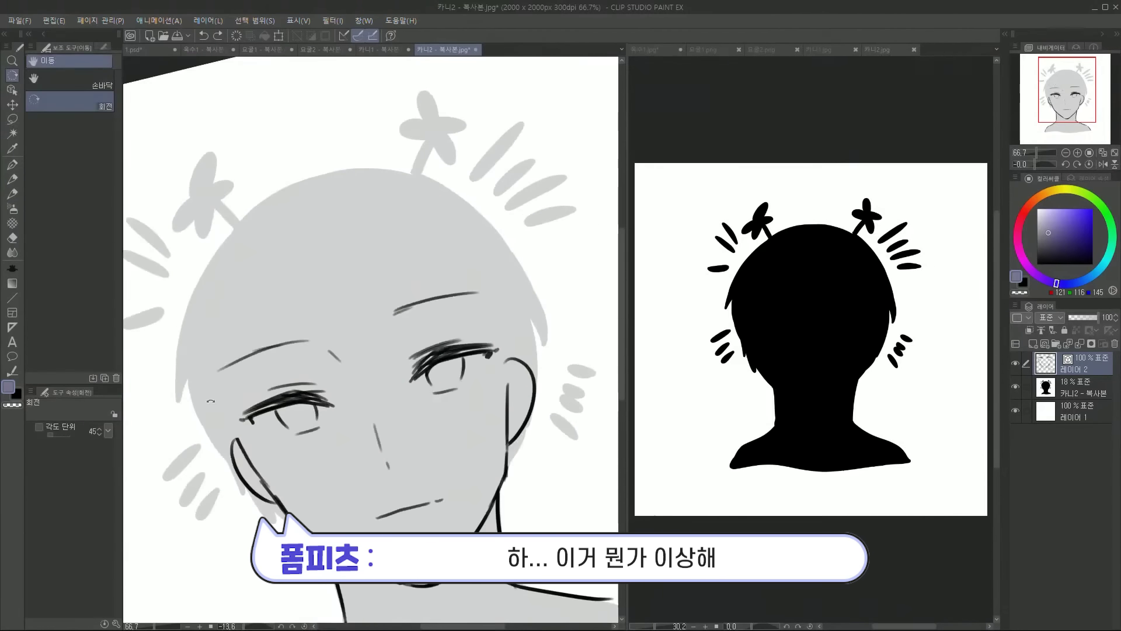
key("p")
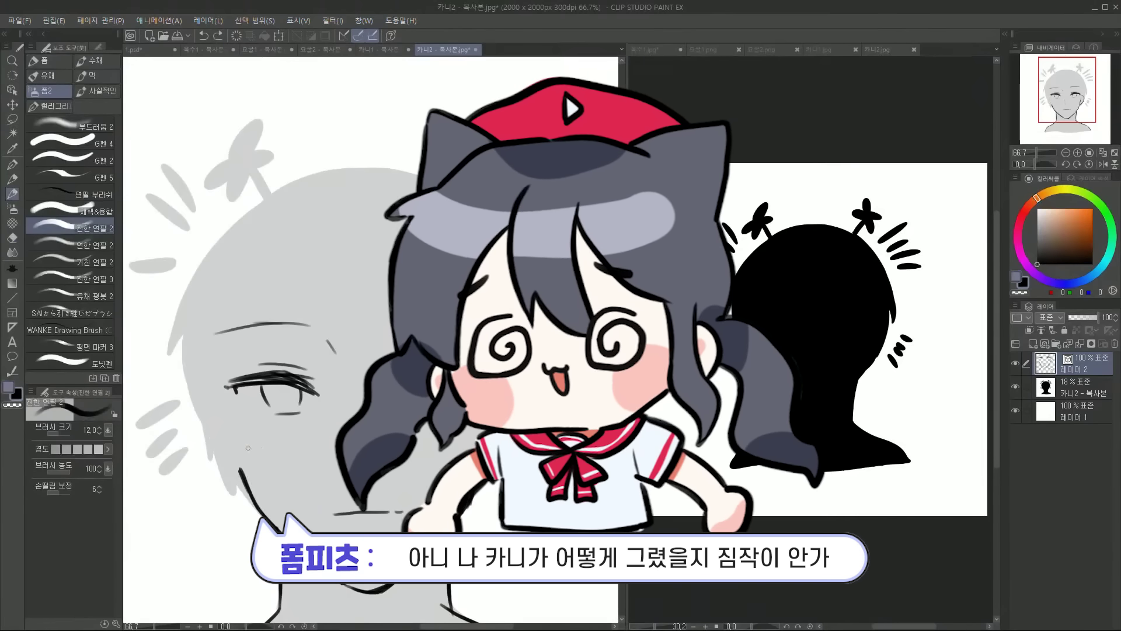
key("e")
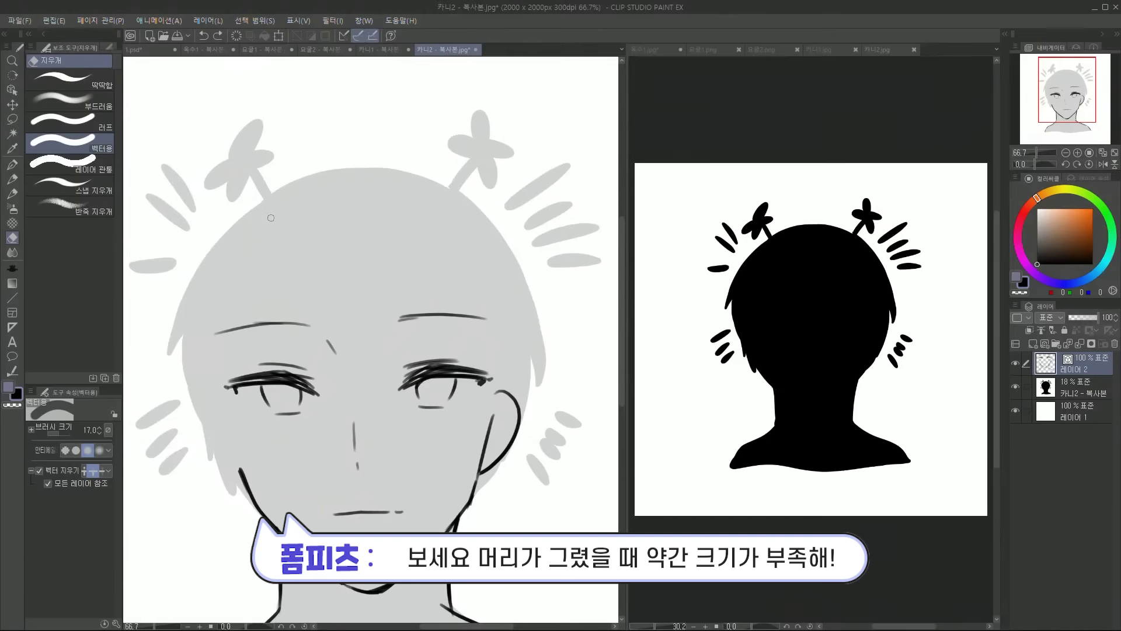
key("p")
left_click_drag(279, 202, 207, 377)
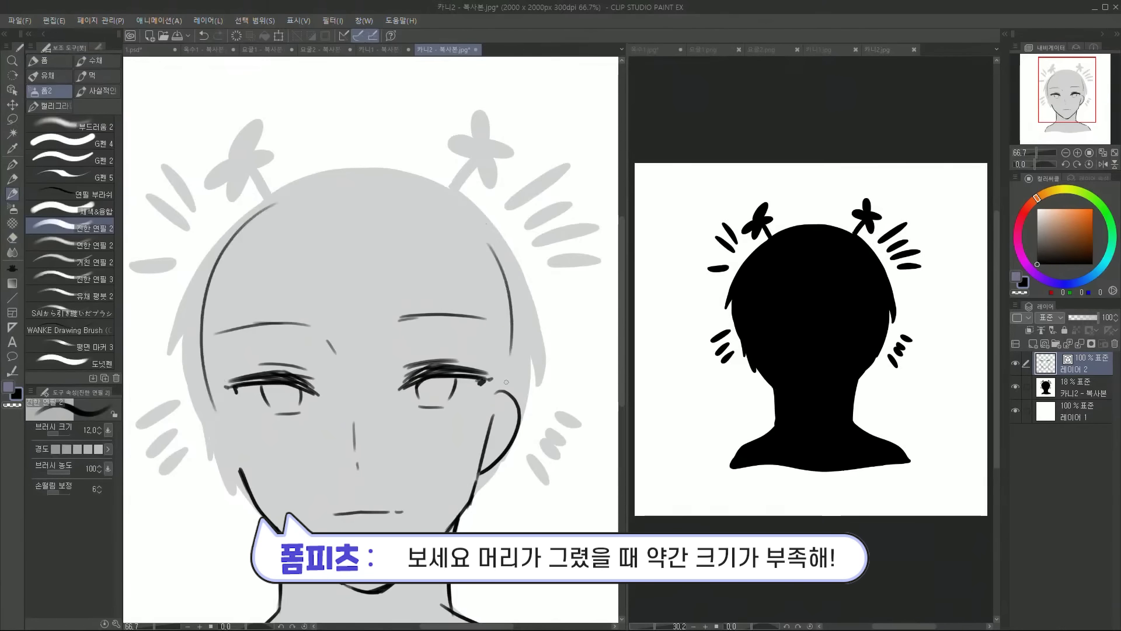
scroll(488, 320, "down", 1)
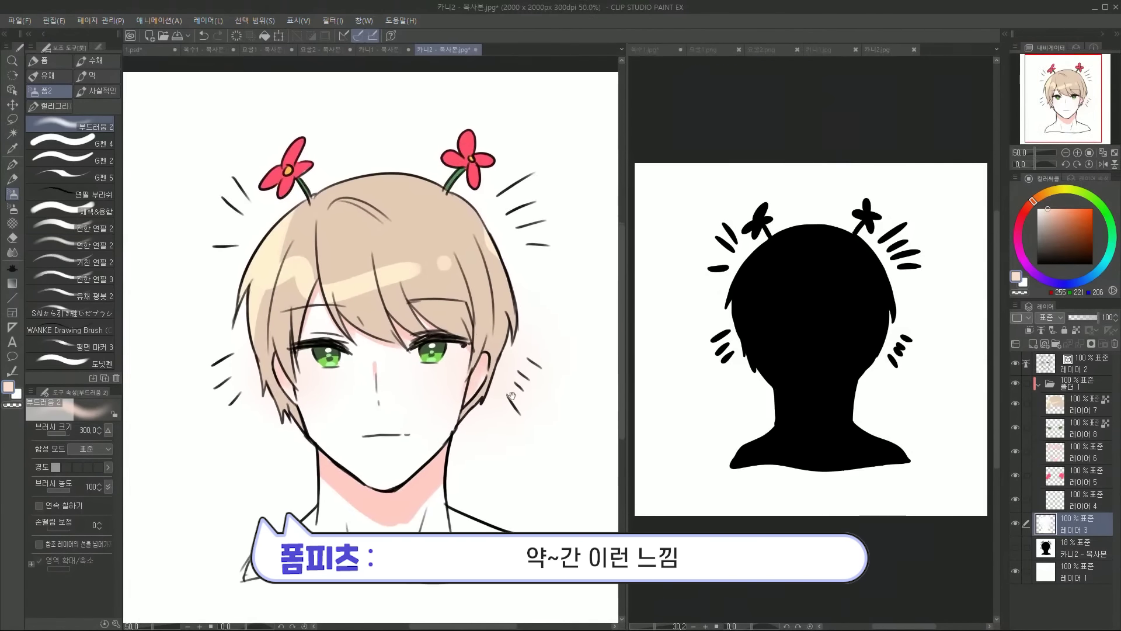
Select the finished blond portrait's layers together
left_click(1090, 412, "shift")
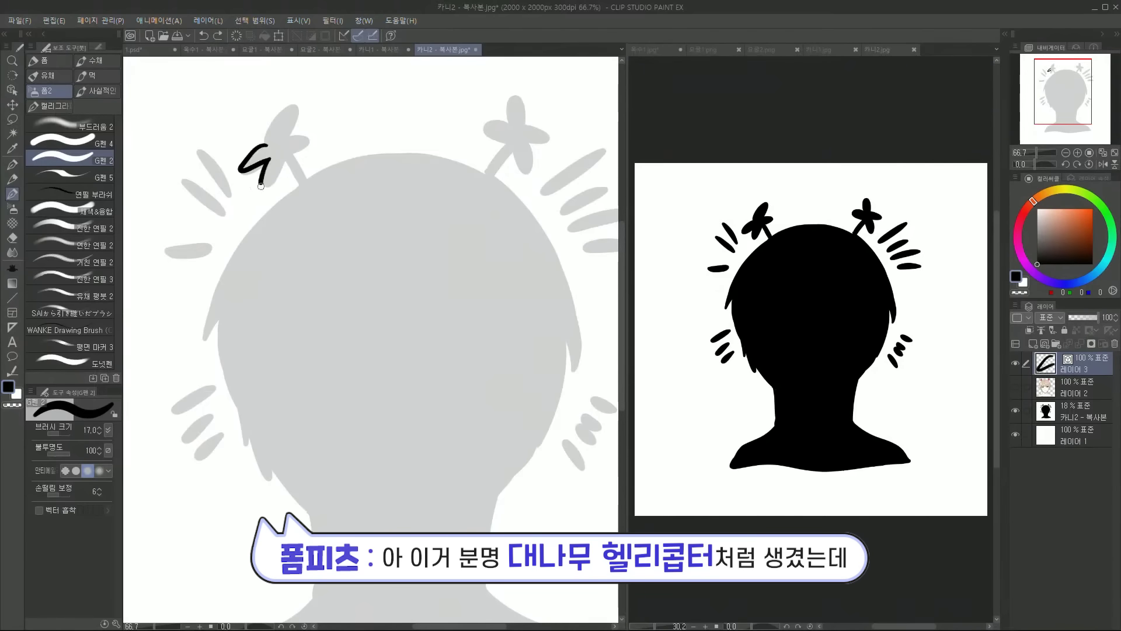
Trace the left antenna as a propeller with G펜 2 and sketch the cat muzzle curve across the round face
left_click_drag(272, 148, 283, 119)
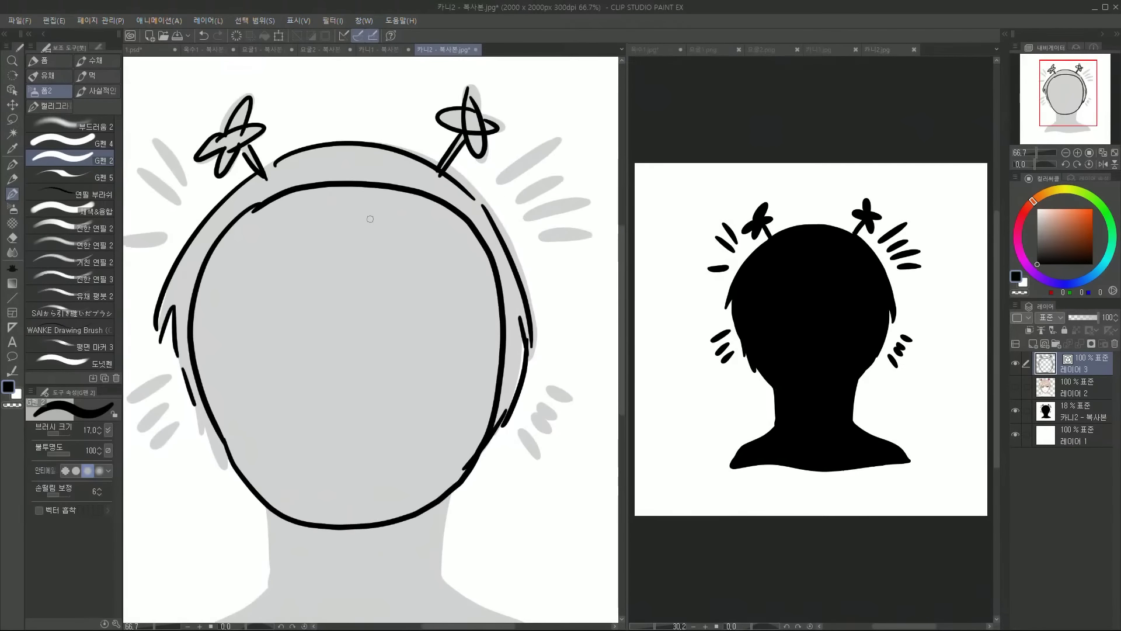
left_click_drag(202, 365, 255, 286)
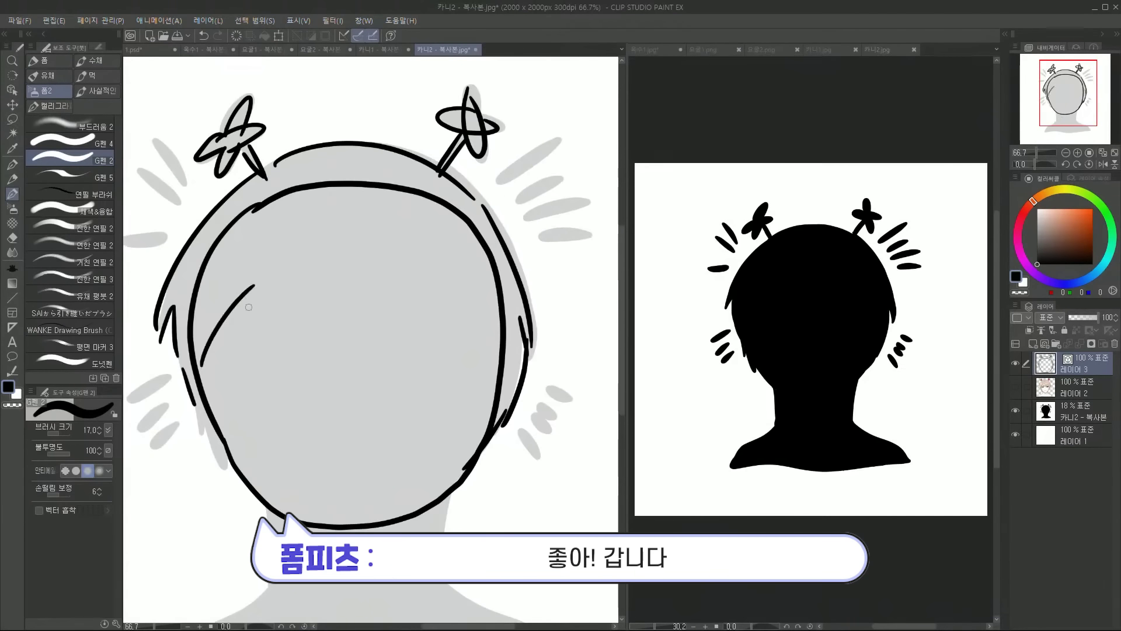
left_click_drag(348, 268, 500, 343)
key("ctrl+z")
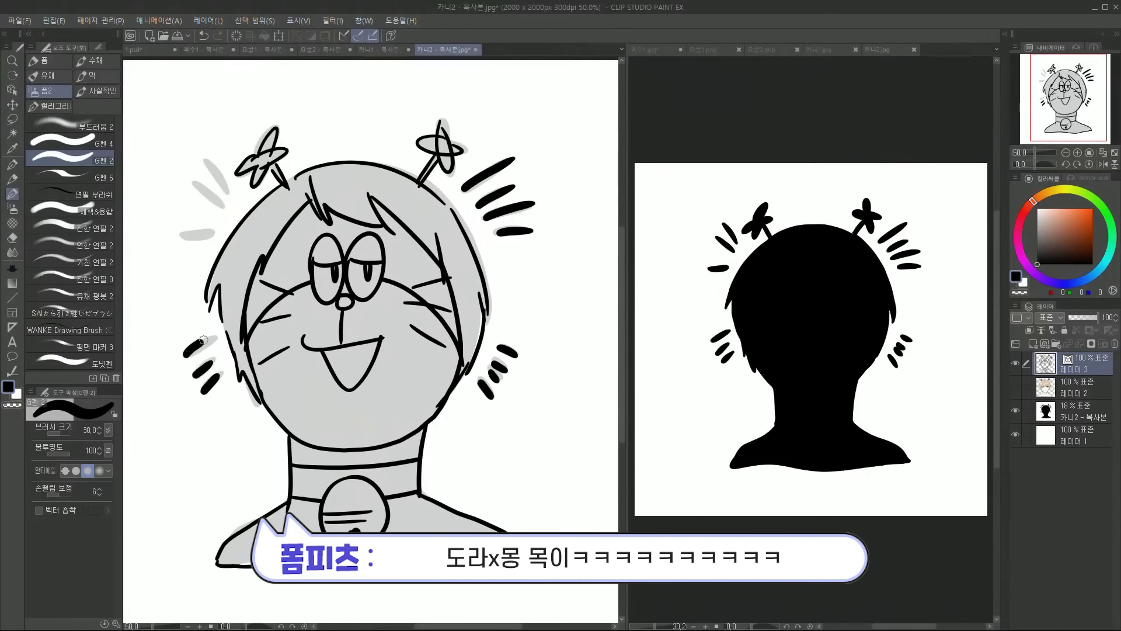
Trace the thick emphasis marks beside the upper left of the head
left_click_drag(210, 236, 212, 235)
mouse_move(199, 186)
left_mouse_down()
mouse_move(213, 203)
mouse_move(226, 185)
left_mouse_up()
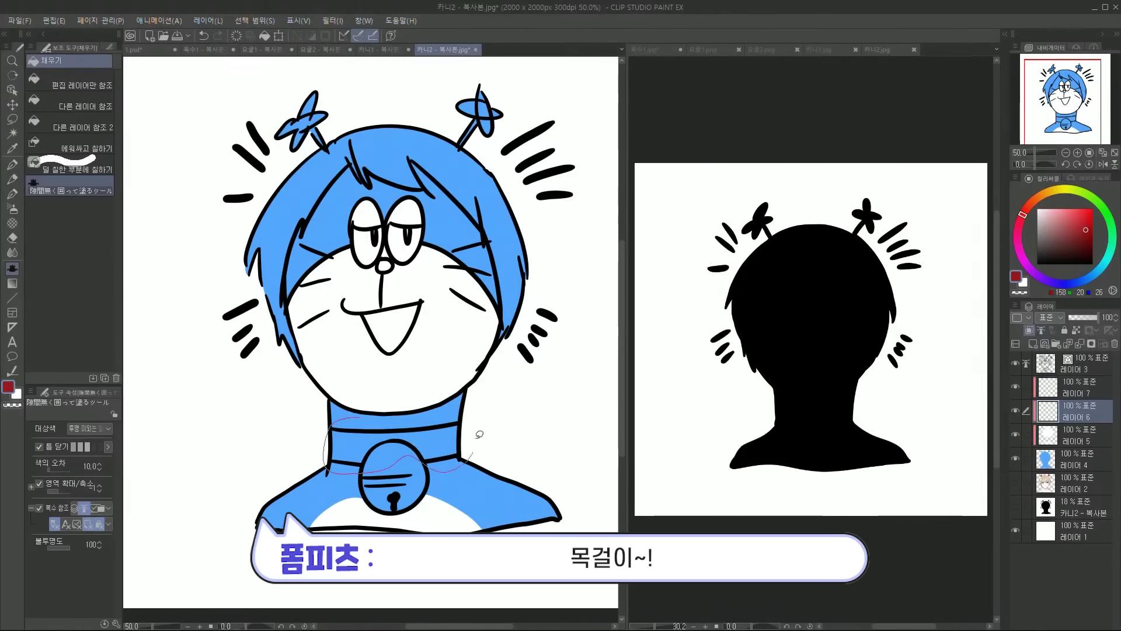
Fill the collar, nose and mouth with red and add light-blue highlights to the white hair
left_click_drag(475, 431, 490, 393)
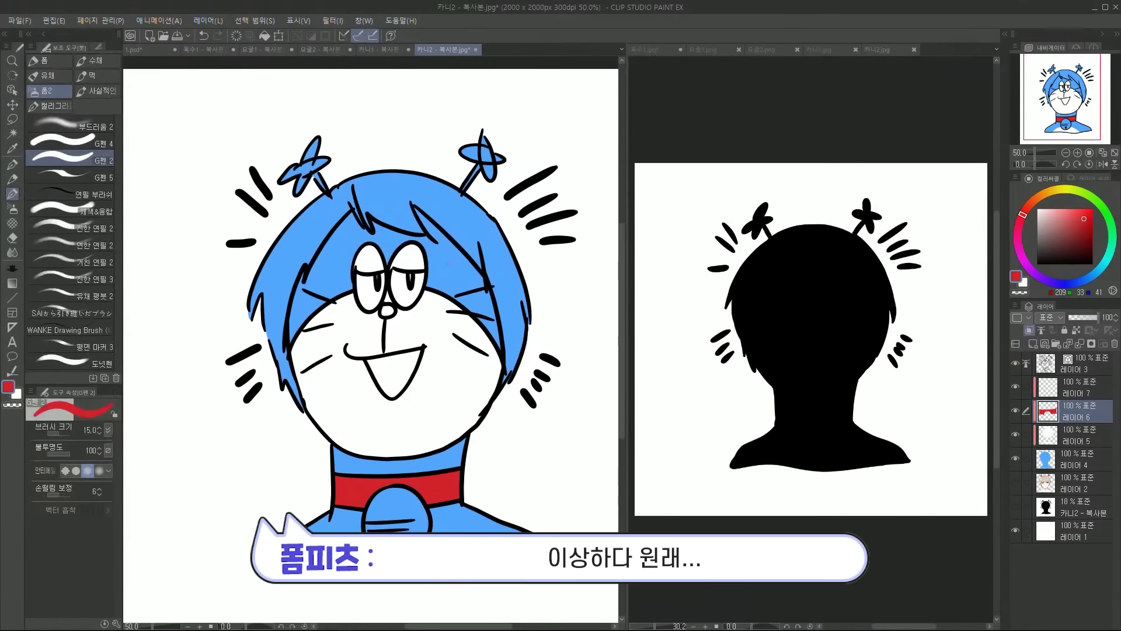
key("g")
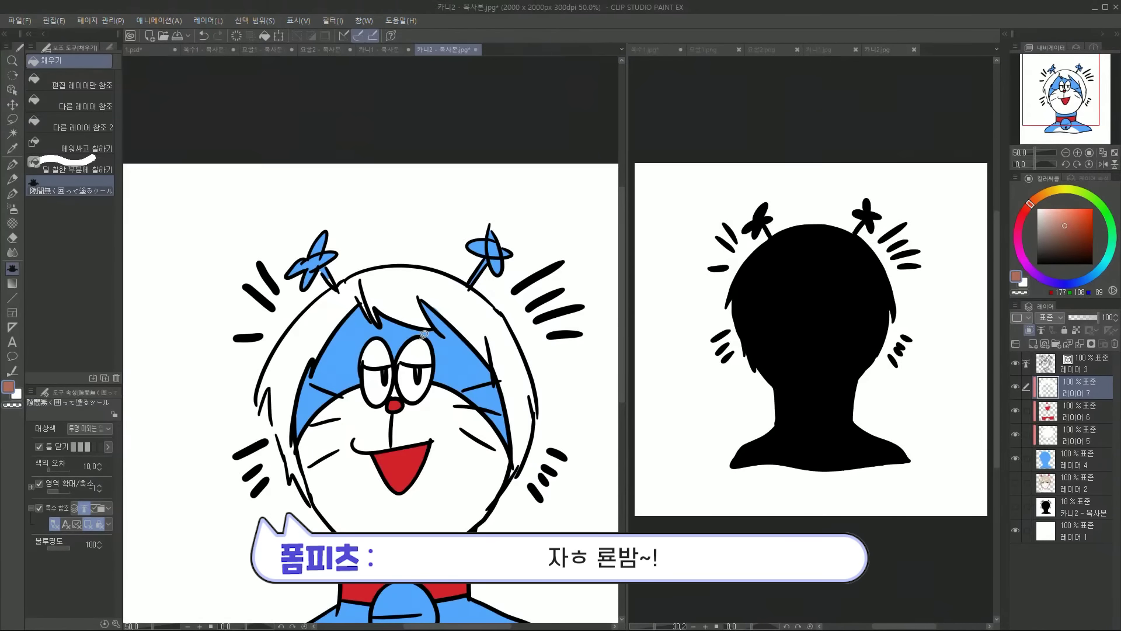
key("p")
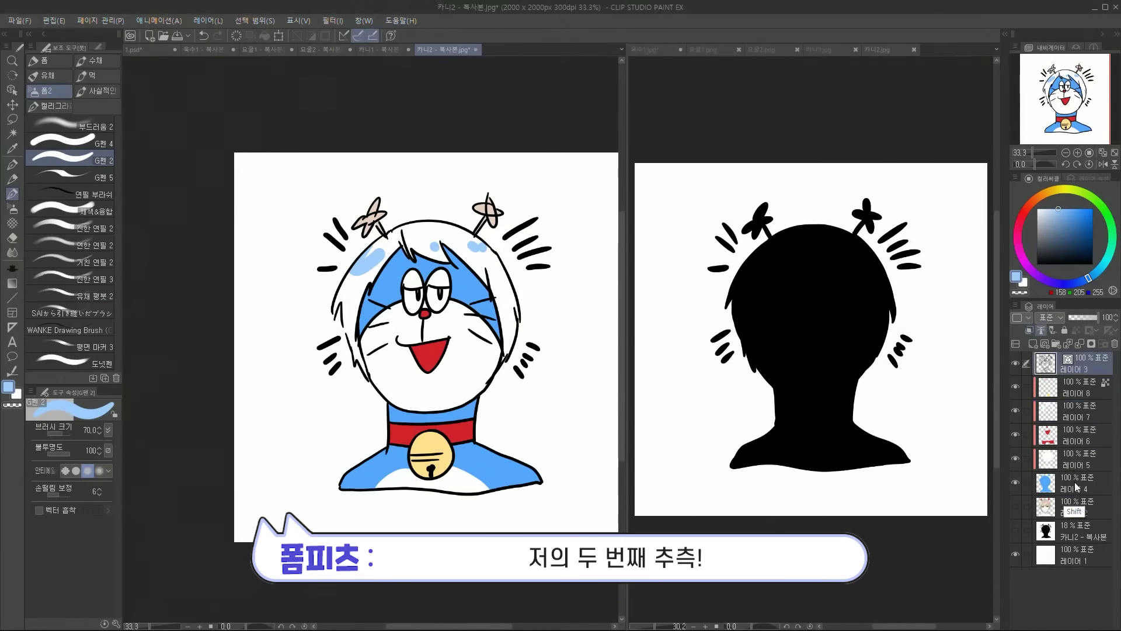
Merge the blue cat character's layers from 레이어 3 down through 레이어 4
right_click(1078, 484)
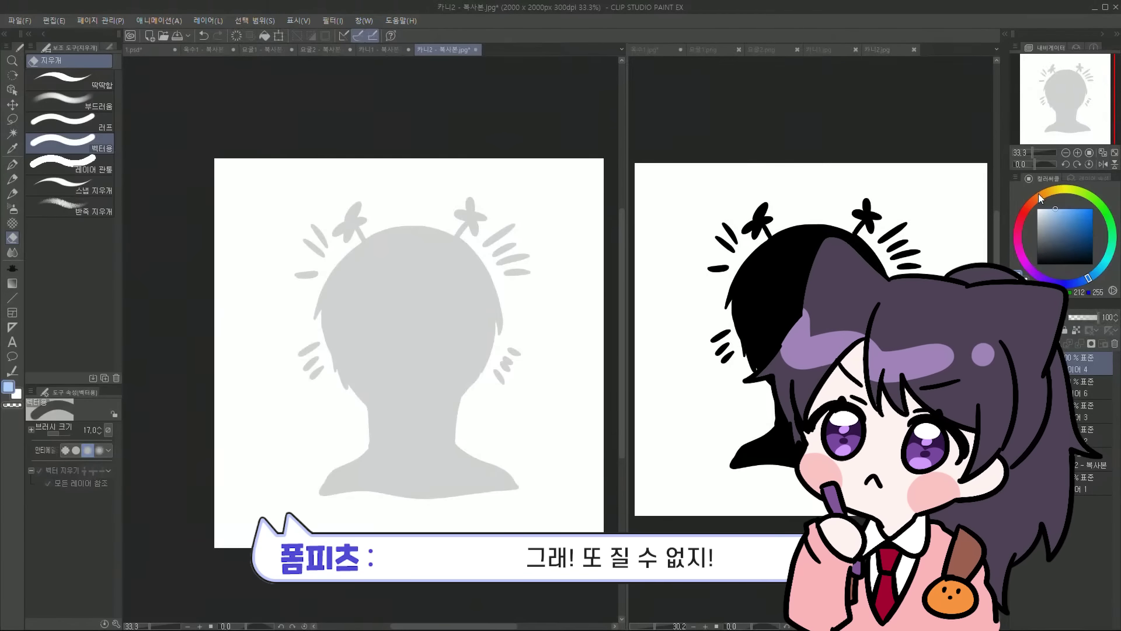
Sketch a round face guide and the neck in blue pencil over the faded silhouette
scroll(443, 333, "up", 1)
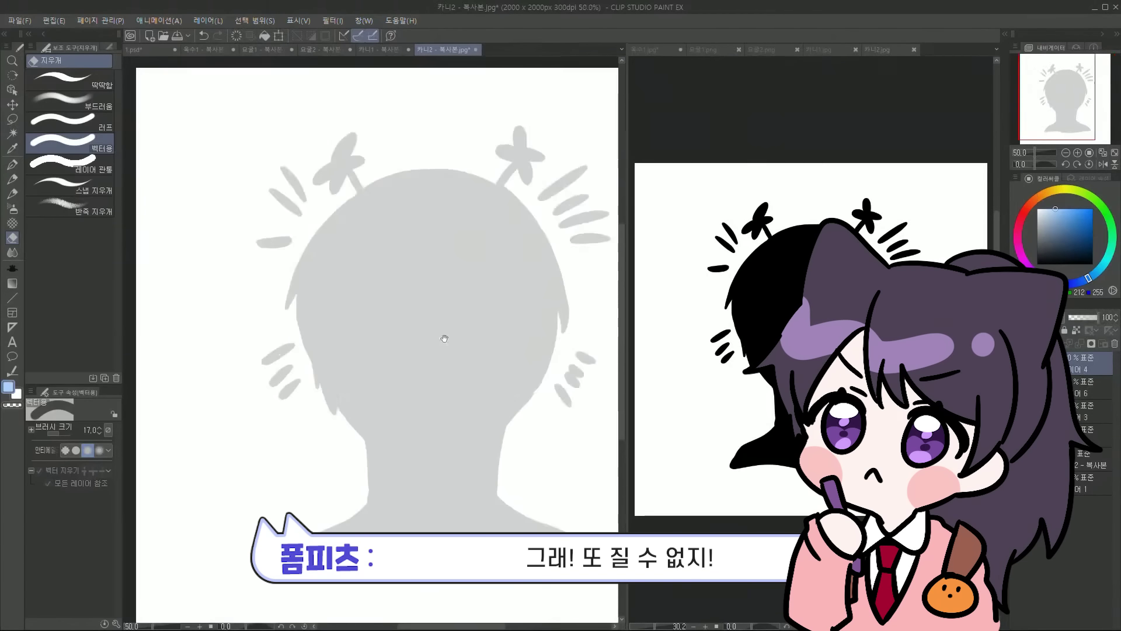
key("b")
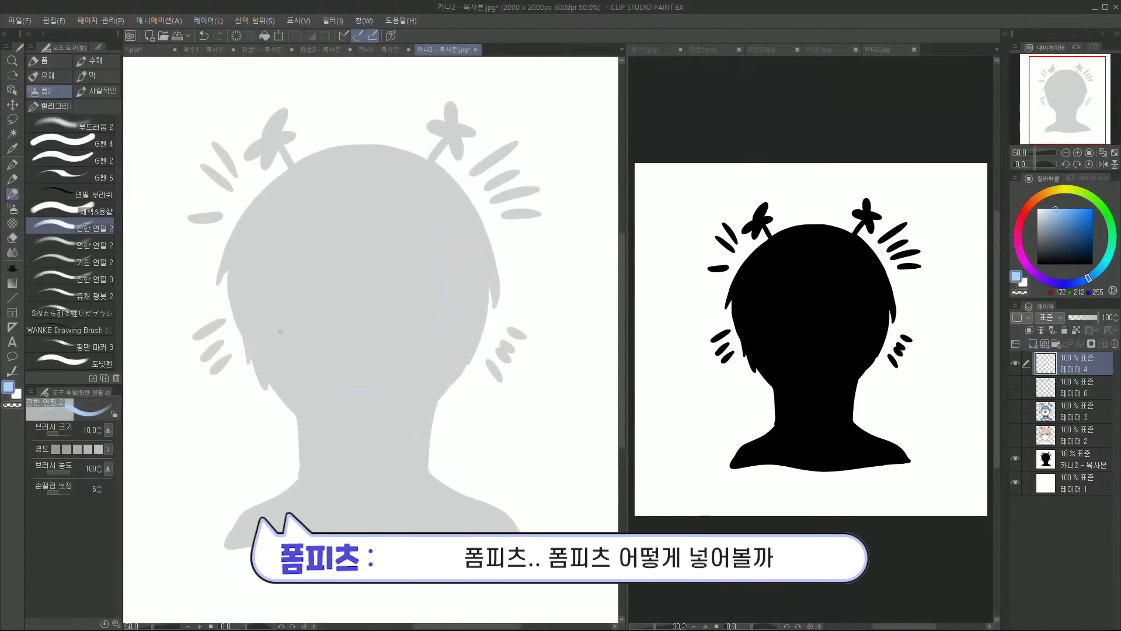
left_click_drag(350, 189, 444, 380)
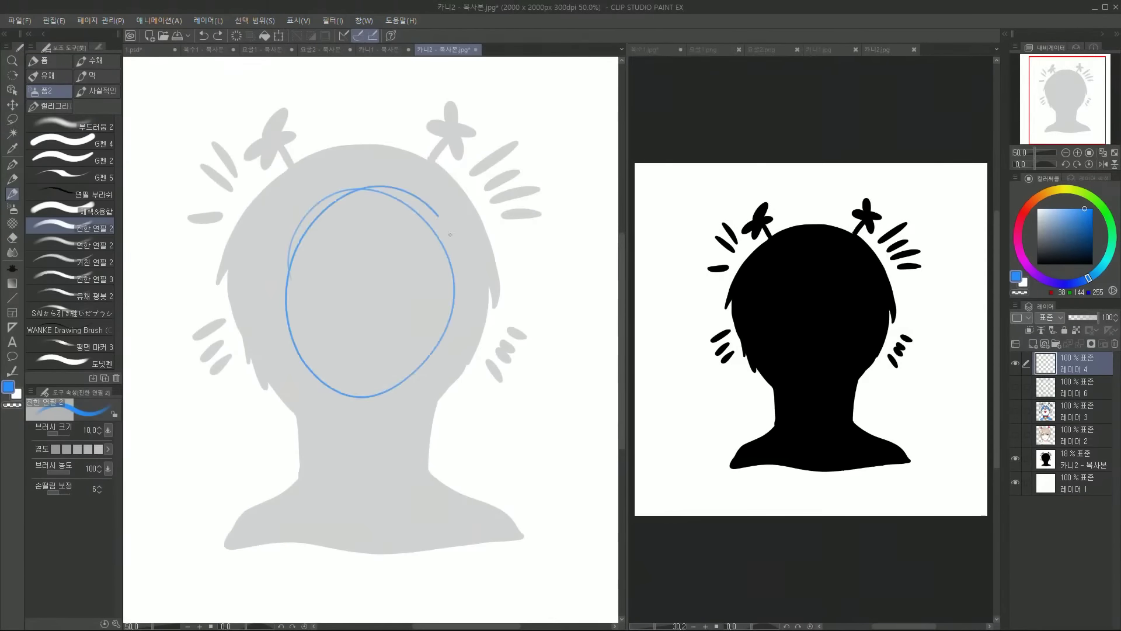
left_click_drag(269, 409, 420, 525)
Sketch the center parting and the bangs strands across the forehead in blue pencil
left_click_drag(340, 219, 351, 312)
left_click_drag(350, 269, 426, 303)
left_click_drag(434, 276, 443, 306)
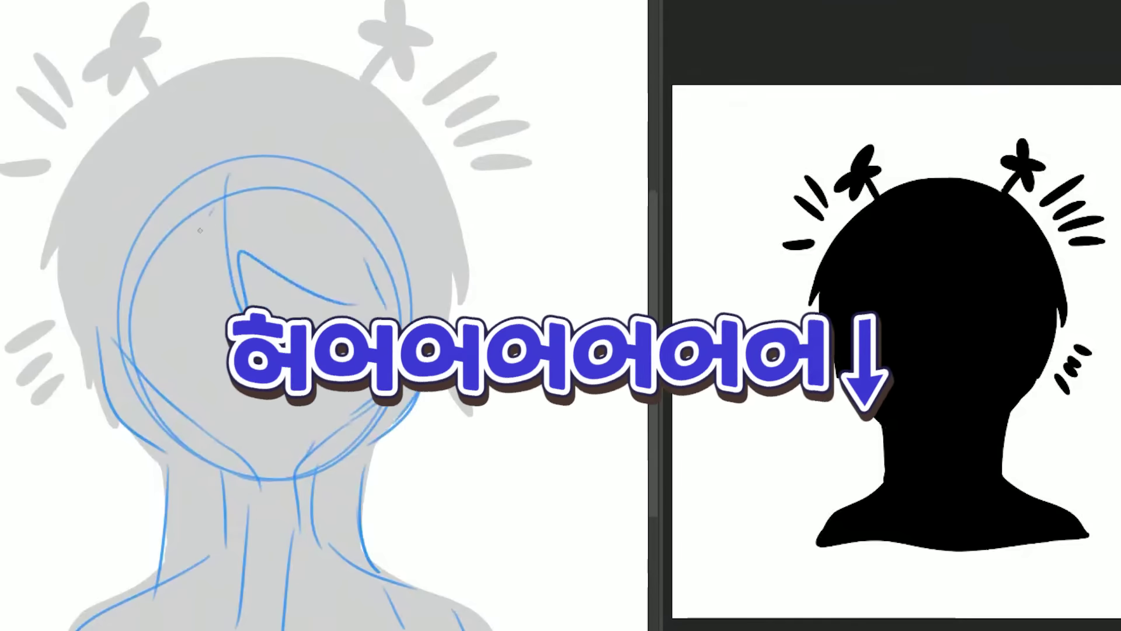
Sketch pointed shapes on both sides of the head and the crown along the silhouette's edge
left_click_drag(154, 105, 45, 245)
left_click_drag(45, 246, 154, 219)
left_click_drag(408, 131, 456, 232)
left_click_drag(368, 214, 456, 232)
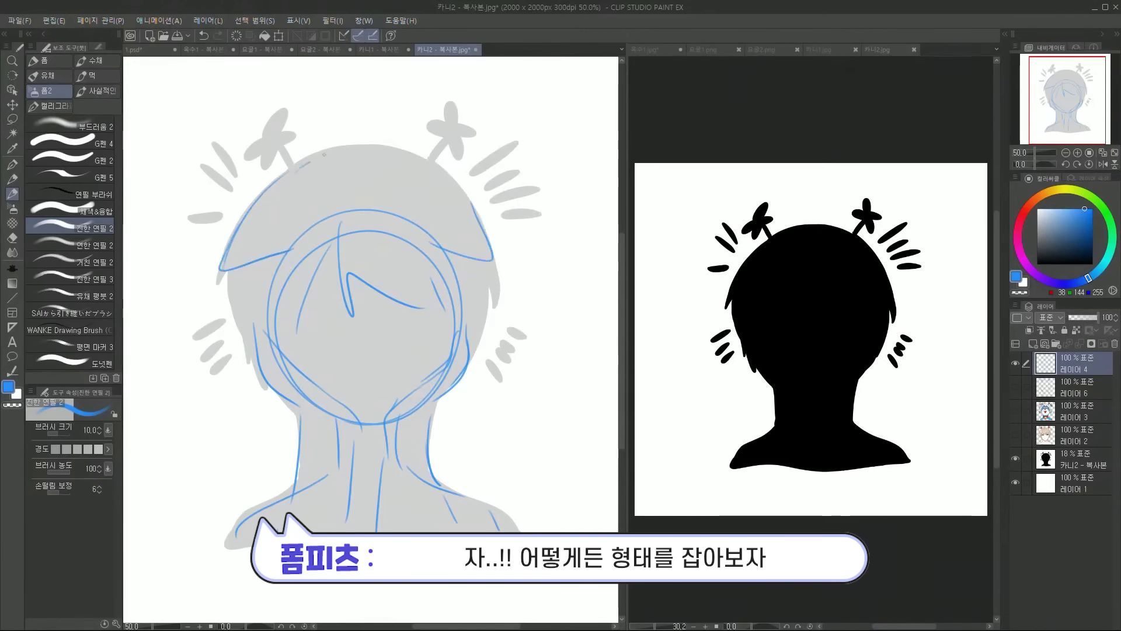
mouse_move(295, 173)
left_mouse_down()
mouse_move(231, 234)
mouse_move(443, 134)
mouse_move(452, 151)
mouse_move(471, 143)
mouse_move(447, 127)
left_mouse_up()
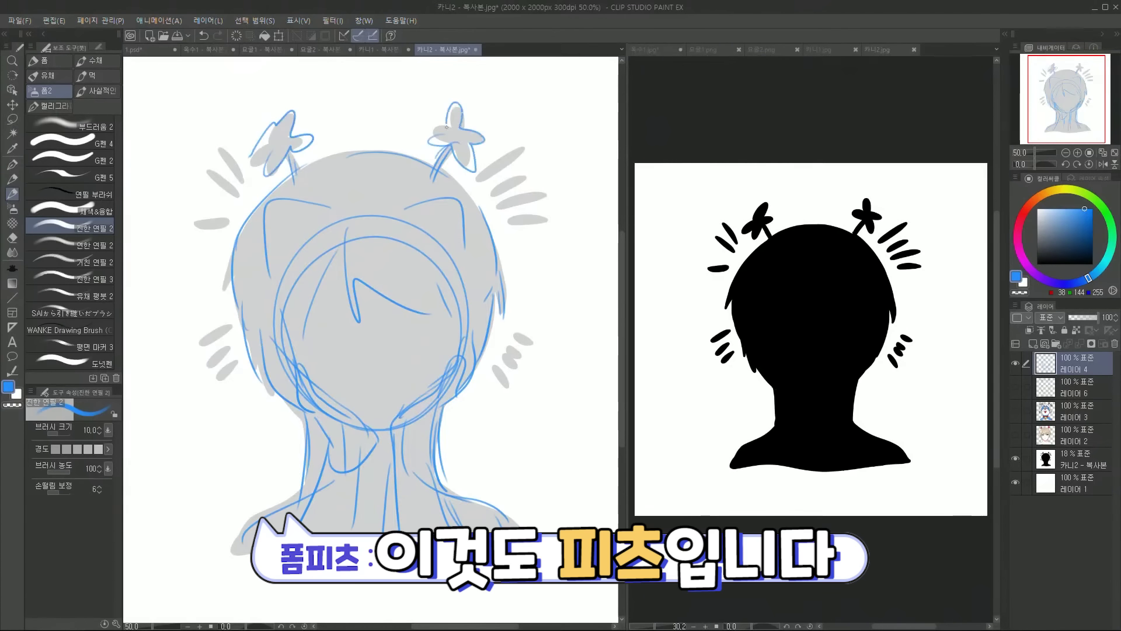
Sketch closed smiling eyes and a small open mouth, and lower the sketch layer's opacity to 33%
left_click_drag(324, 363, 365, 353)
left_click_drag(422, 353, 462, 362)
left_click_drag(387, 387, 409, 388)
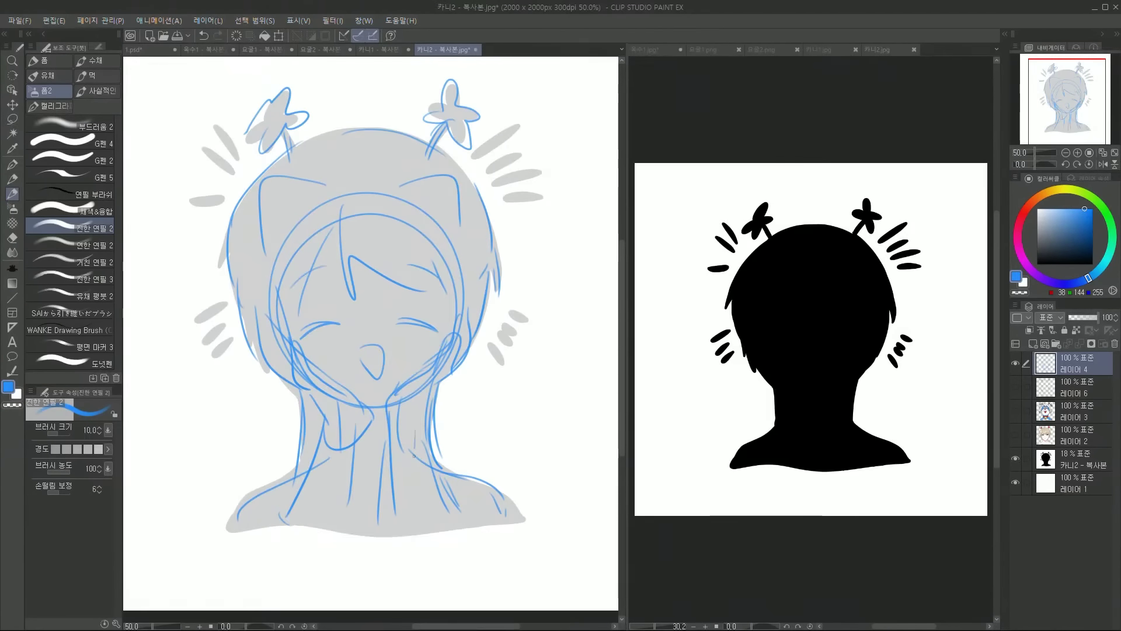
left_click_drag(488, 423, 507, 441)
left_click_drag(1083, 320, 1078, 320)
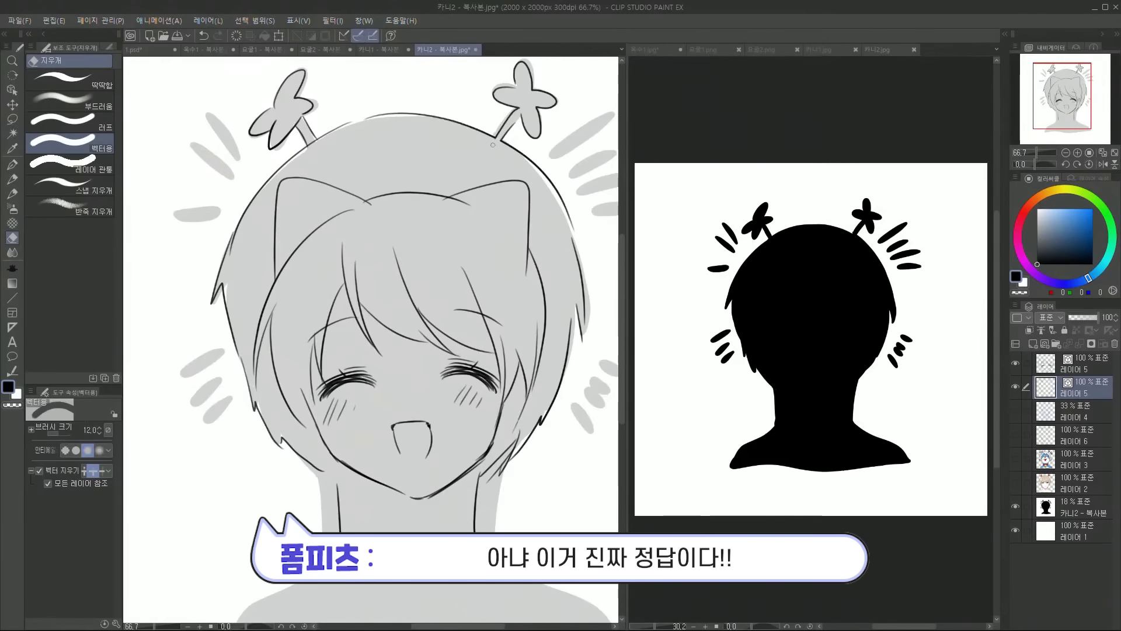
Draw the inner petals and center detail of the flower on the left antenna with the pencil
scroll(288, 169, "up", 2)
key("p")
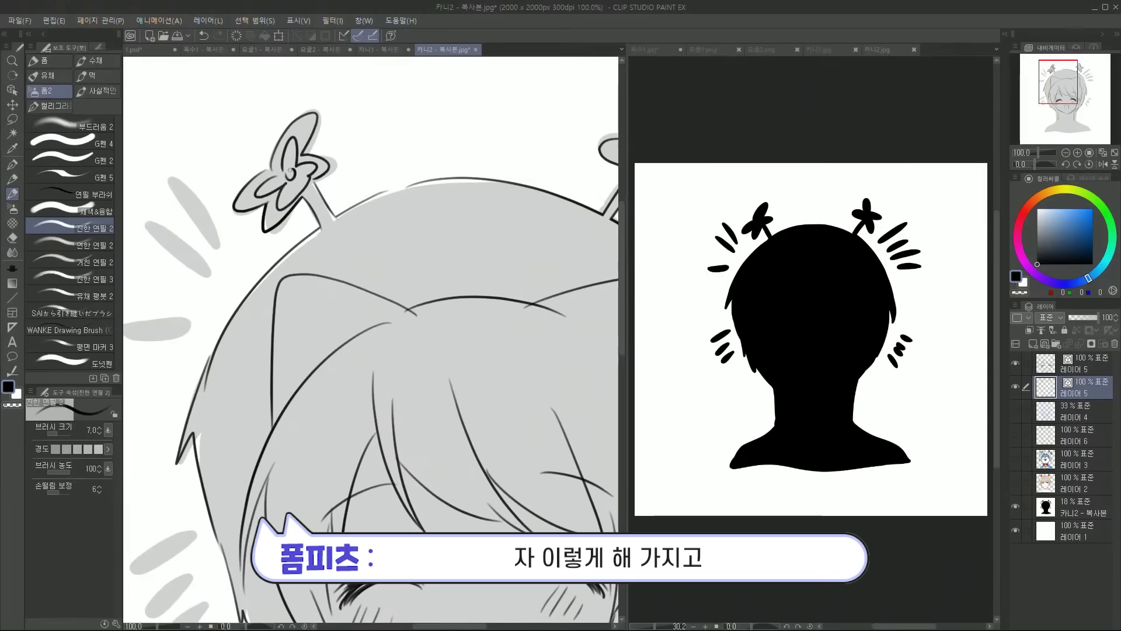
Draw thick contour lines along the jaw and an arc above the hair to show the edge of the face hole
left_click_drag(269, 549, 177, 321)
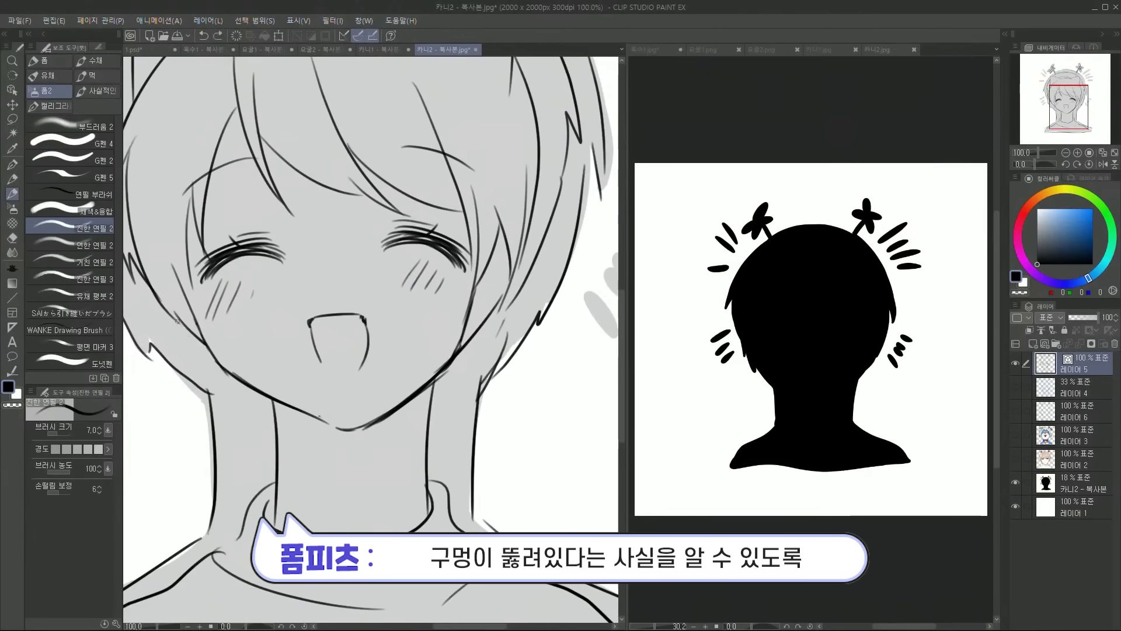
key("e")
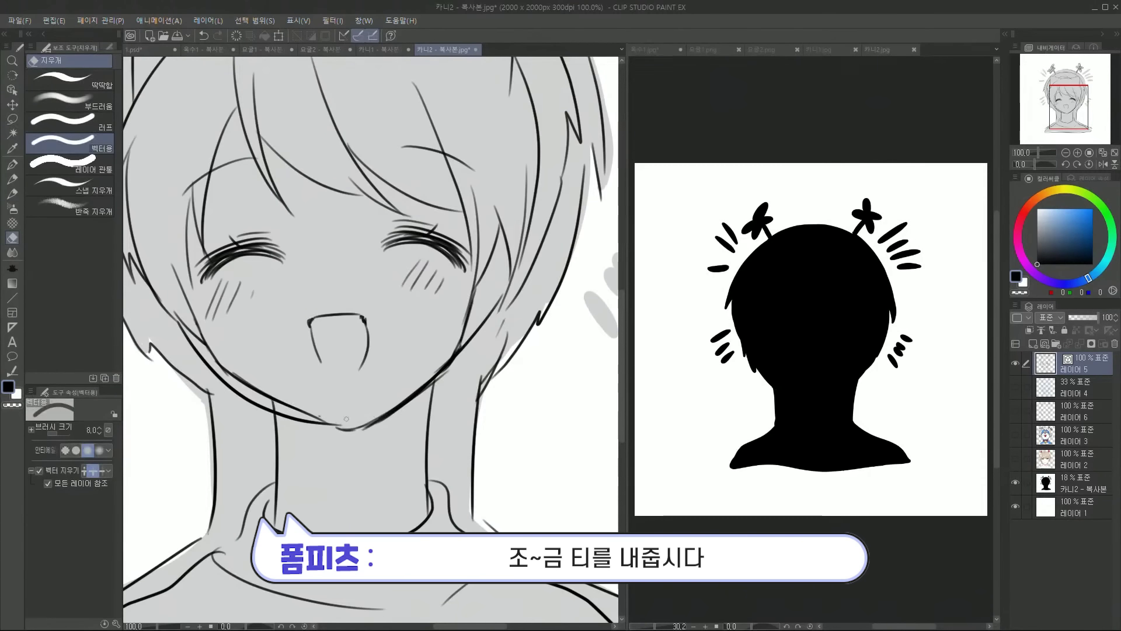
key("p")
mouse_move(496, 308)
left_mouse_down()
mouse_move(444, 274)
mouse_move(327, 270)
mouse_move(280, 248)
left_mouse_up()
key("e")
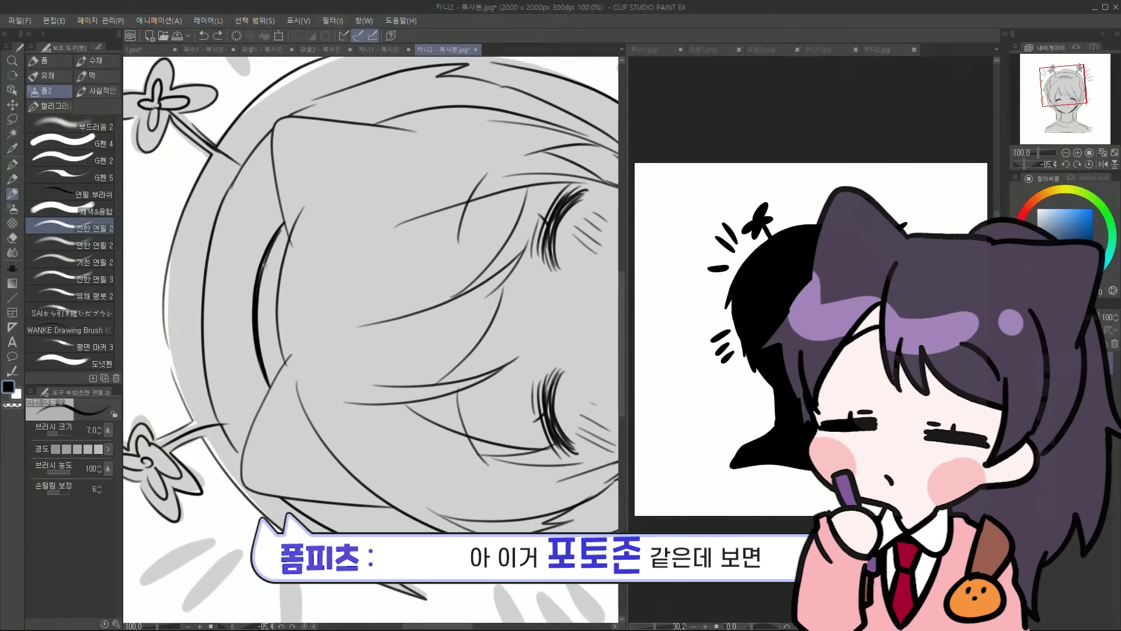
key("r")
mouse_move(278, 245)
left_mouse_down()
mouse_move(448, 441)
mouse_move(403, 420)
left_mouse_up()
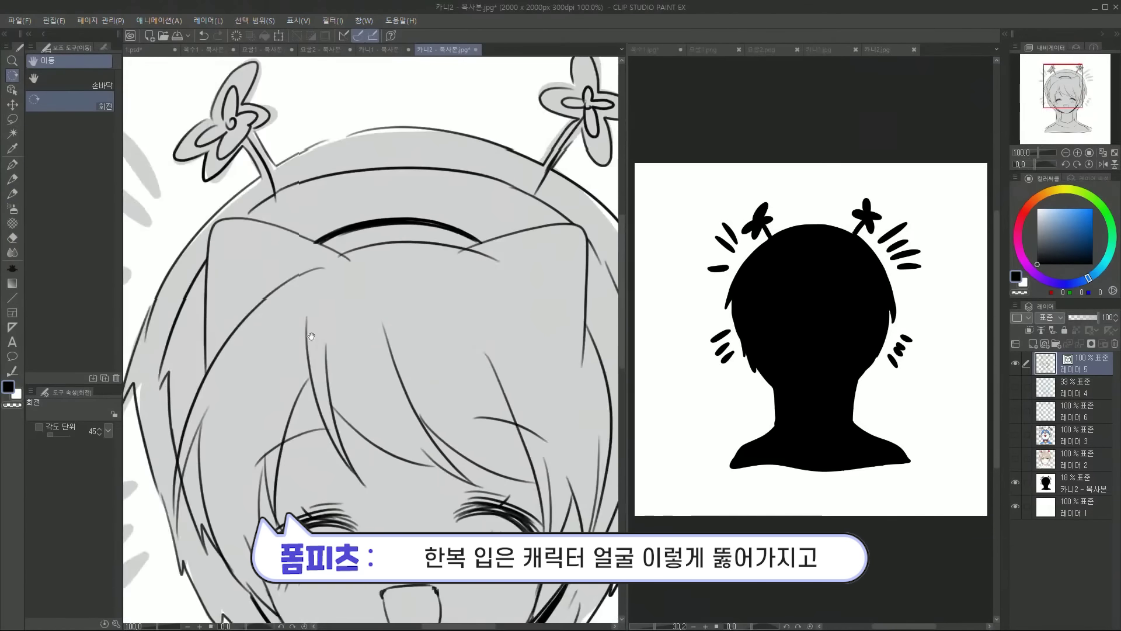
key("p")
key("ctrl+minus")
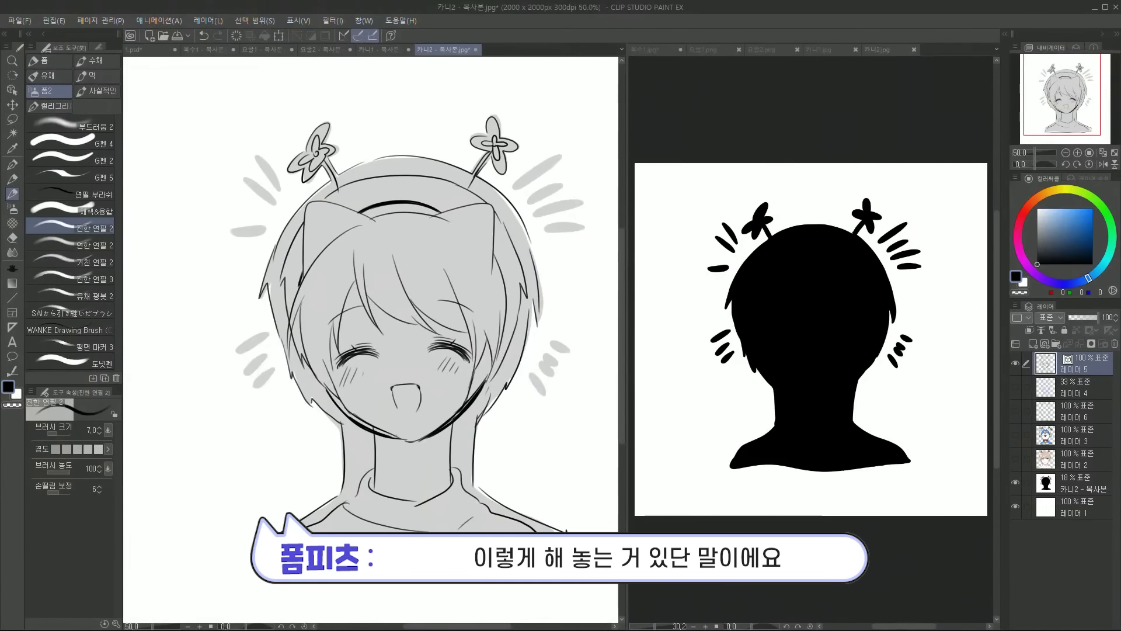
Hide the faded silhouette layer and select the layer beneath the line art for colouring
left_click(1015, 482)
left_click(1079, 386)
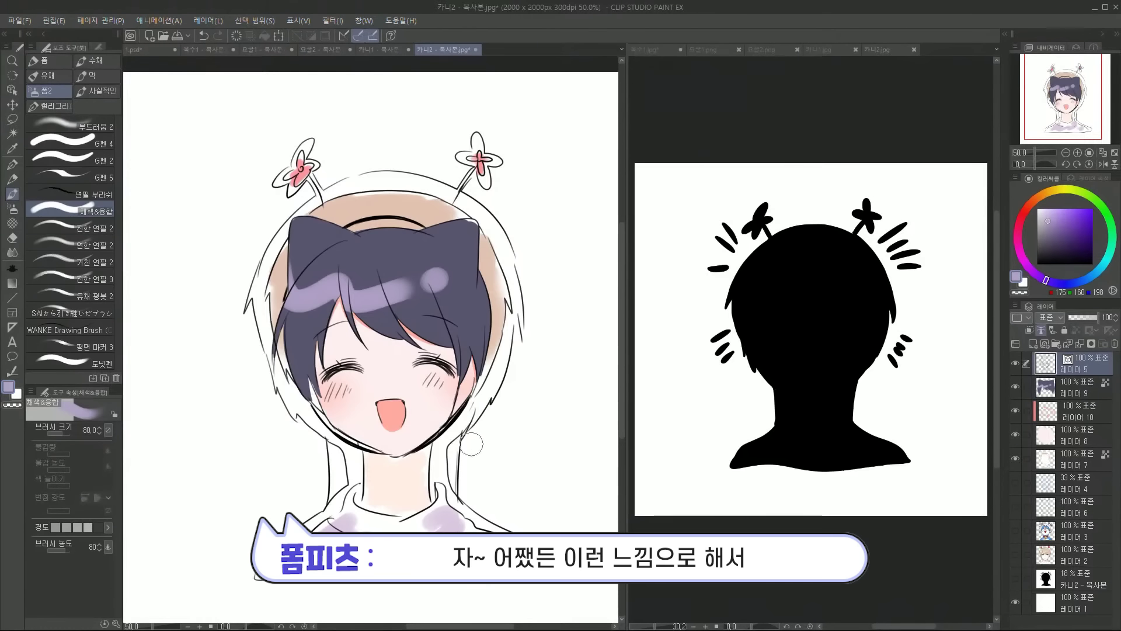
scroll(583, 325, "up", 2)
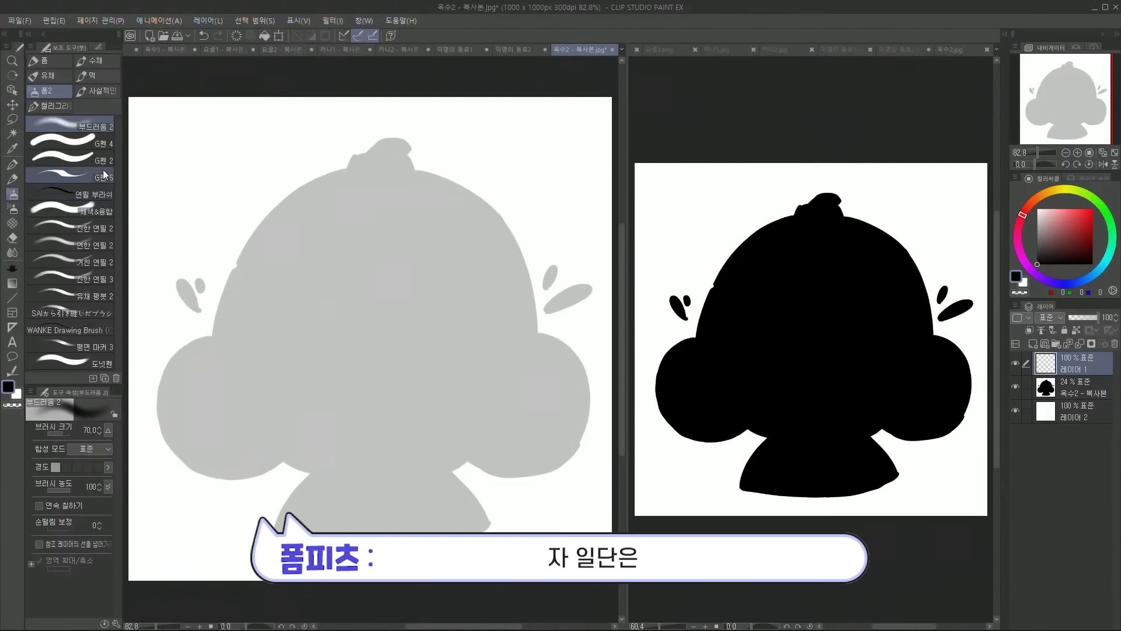
Draw the small knot on top of the mushroom-shaped silhouette with the G pen 2 at size 10
left_click(96, 176)
key("ctrl+z")
left_click(99, 164)
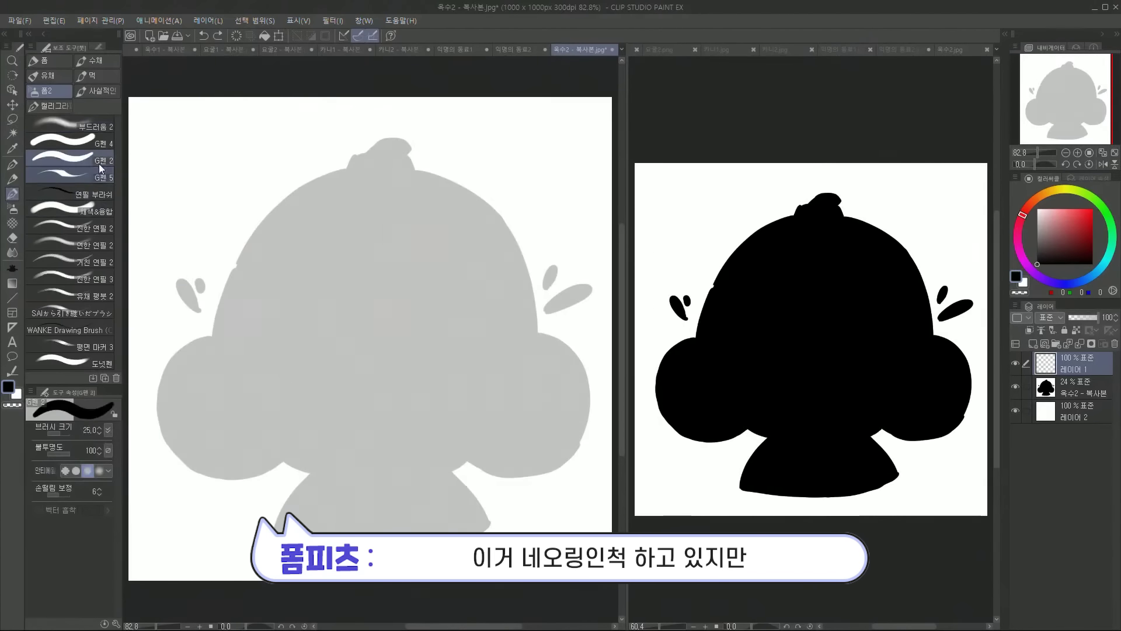
key("bracketleft")
key("bracketleft")
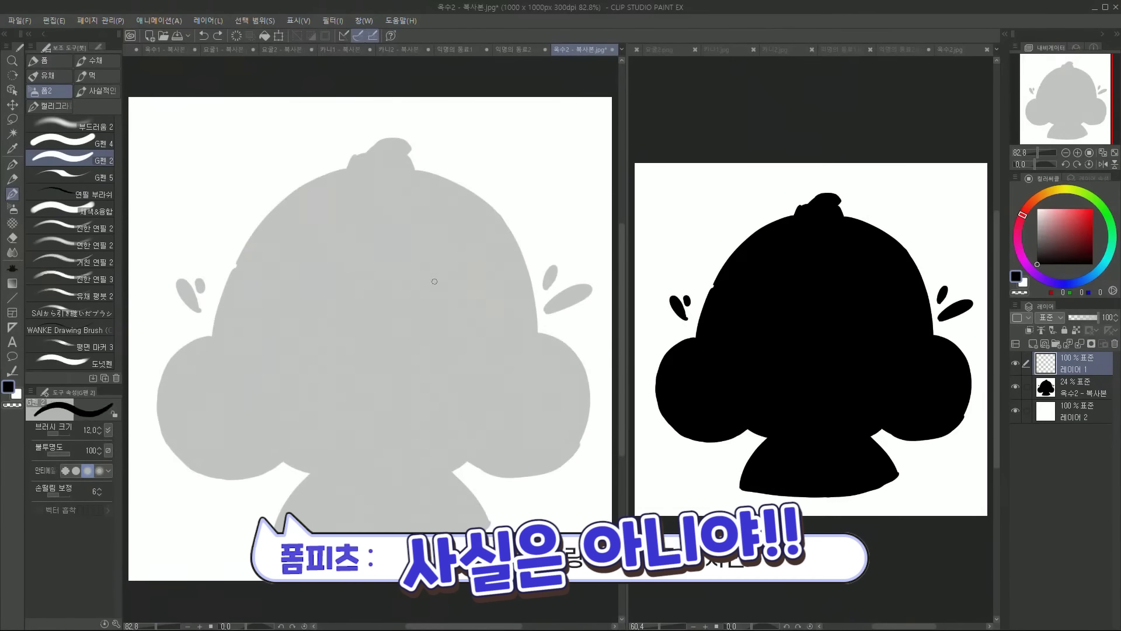
key("bracketleft")
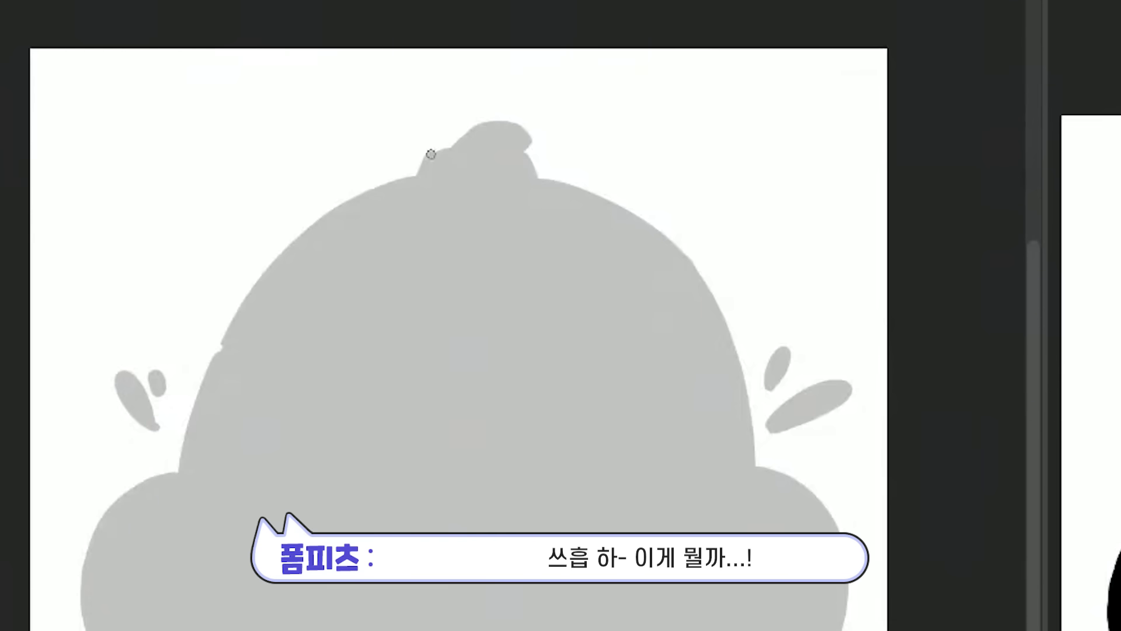
mouse_move(418, 188)
left_mouse_down()
mouse_move(518, 155)
mouse_move(518, 169)
mouse_move(491, 152)
left_mouse_up()
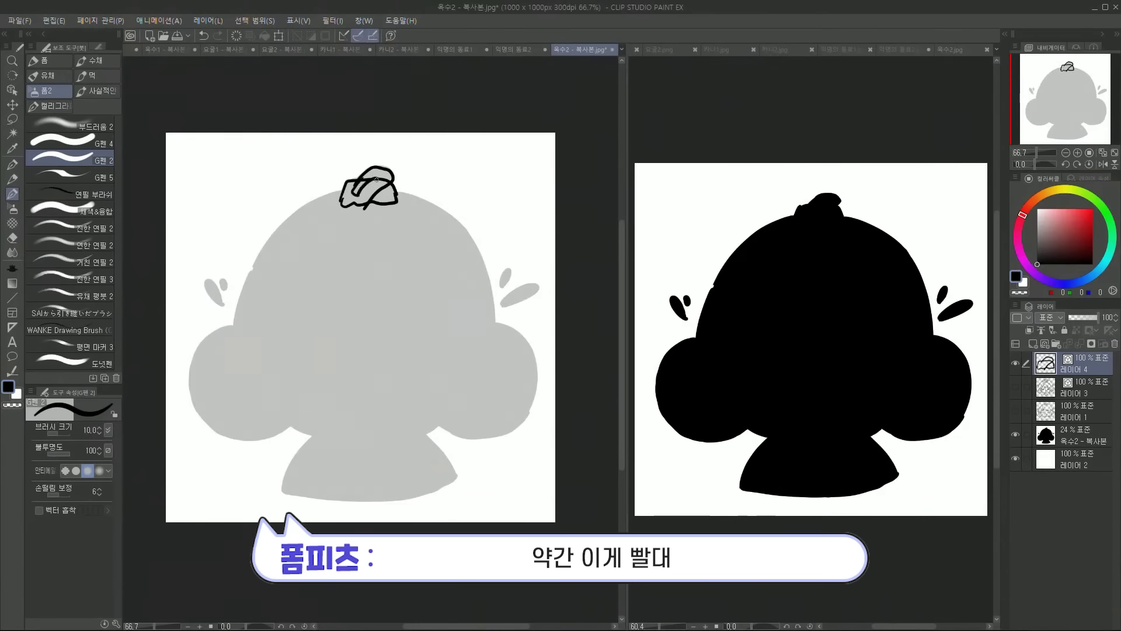
left_click_drag(357, 182, 363, 217)
Draw the rounded face outline and the pointed bangs strands on the forehead
mouse_move(274, 286)
left_mouse_down()
mouse_move(268, 397)
mouse_move(327, 439)
mouse_move(382, 434)
left_mouse_up()
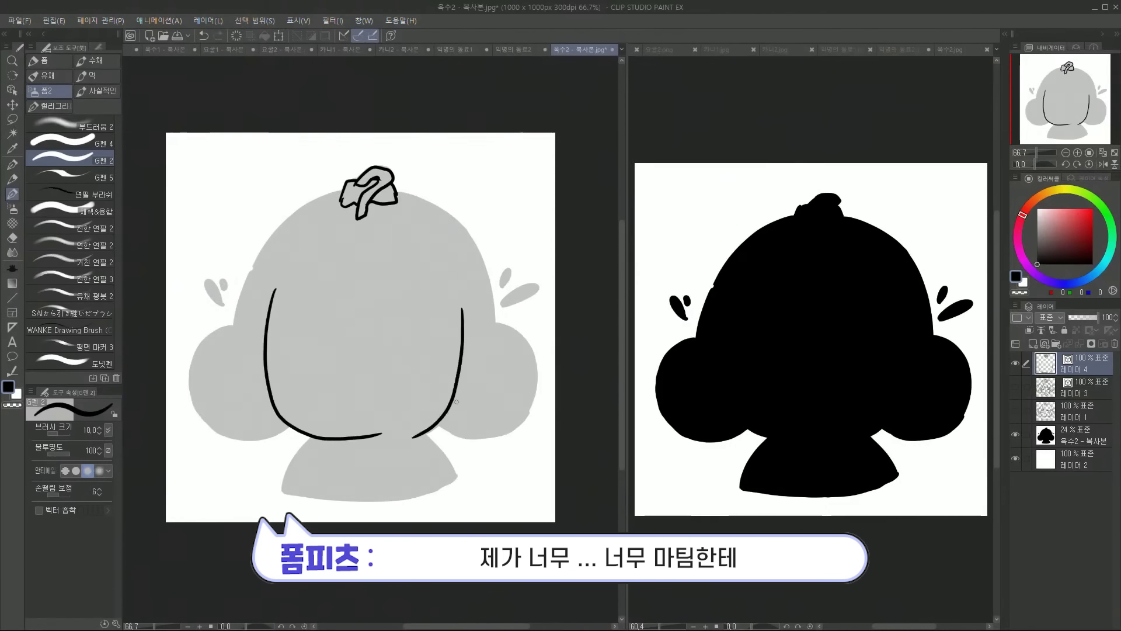
left_click_drag(368, 436, 389, 440)
left_click_drag(362, 221, 328, 318)
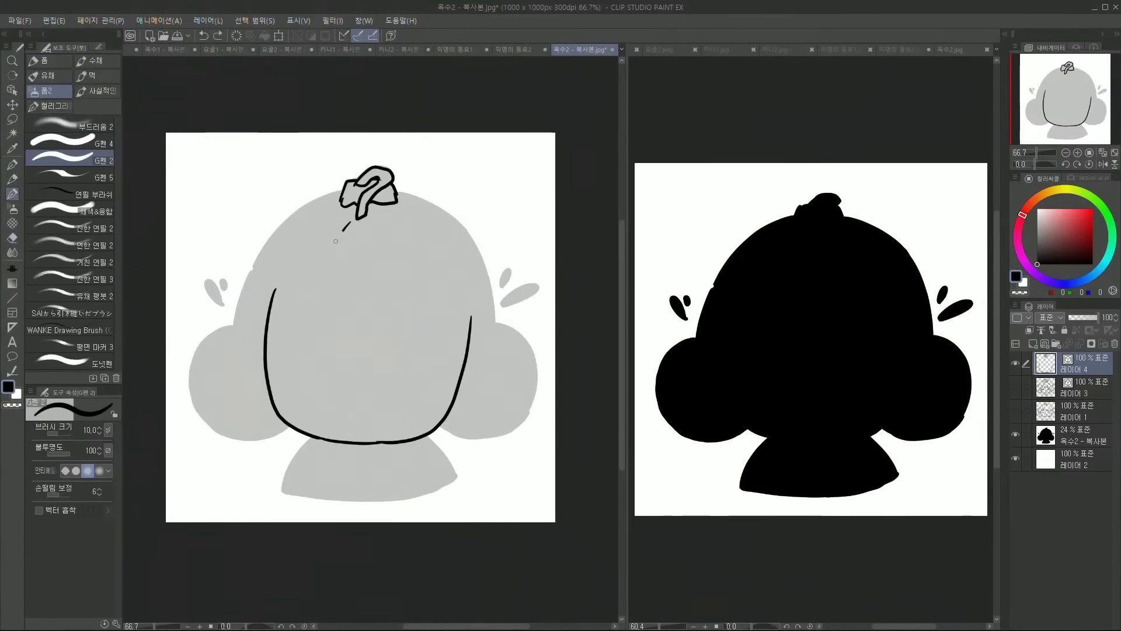
left_click_drag(367, 258, 370, 323)
left_click_drag(394, 283, 401, 322)
key("ctrl+z")
Draw long curved hair lines from the crown down both sides of the face
left_click_drag(392, 240, 461, 401)
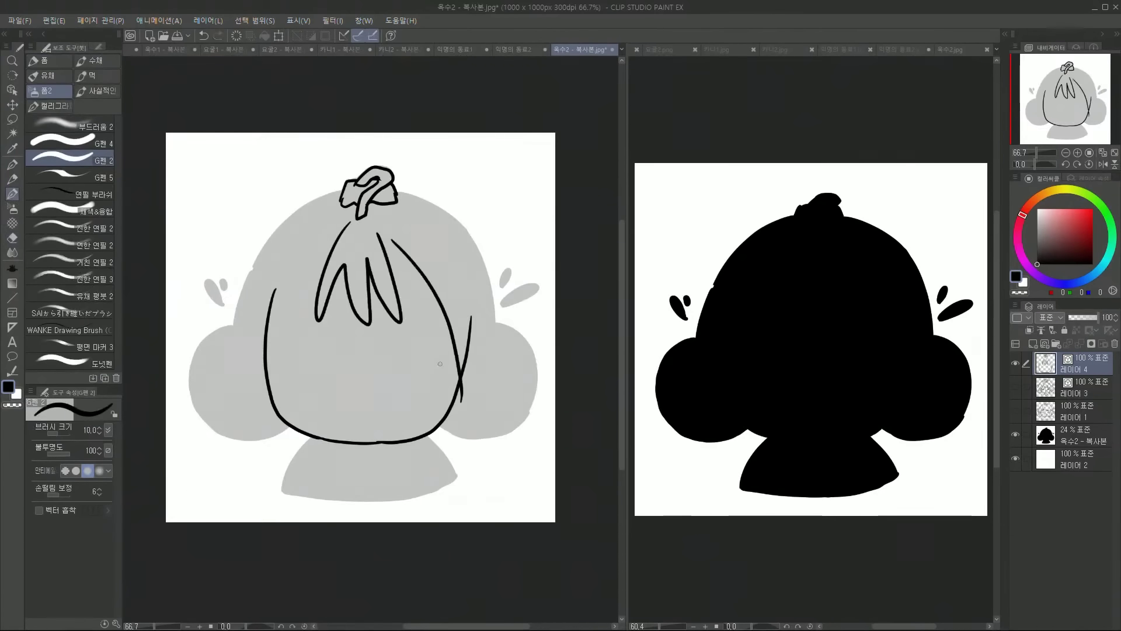
mouse_move(334, 241)
left_mouse_down()
mouse_move(296, 302)
mouse_move(274, 392)
left_mouse_up()
key("e")
key("p")
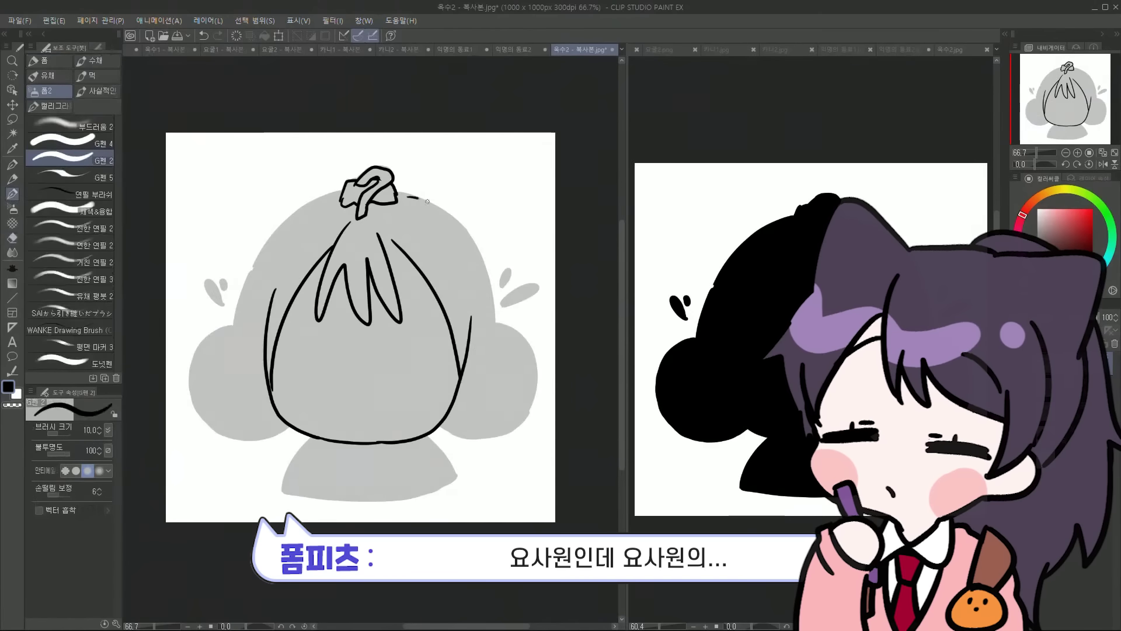
Outline the head and the round side ears, and draw a long curved straw from the top knot to the chin
mouse_move(492, 332)
left_mouse_down()
mouse_move(233, 337)
mouse_move(286, 427)
left_mouse_up()
key("e")
key("p")
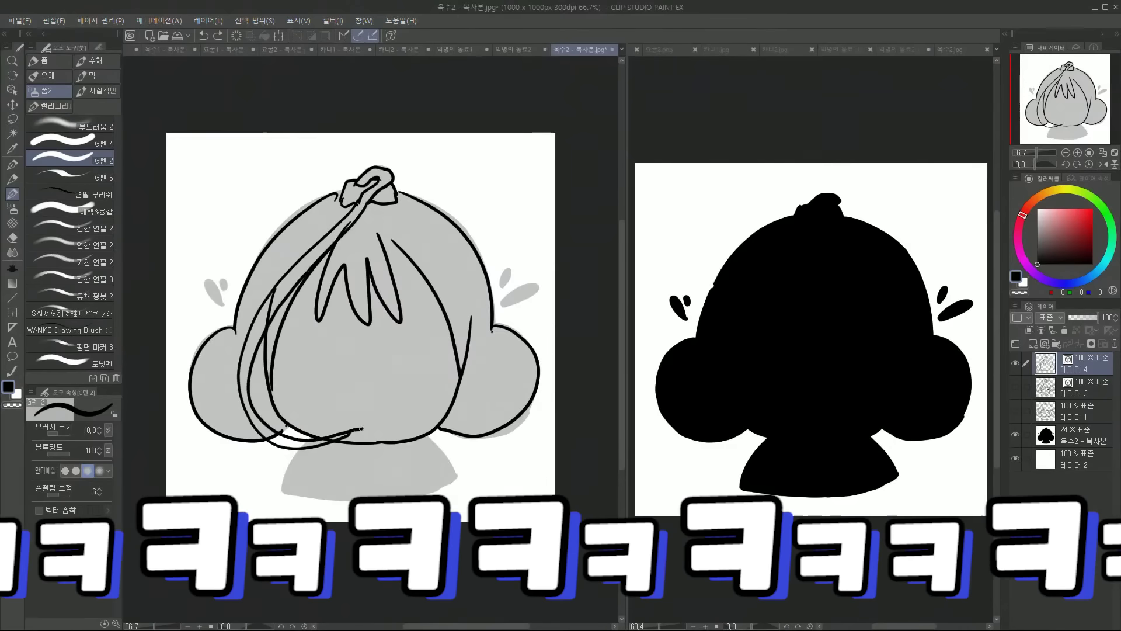
key("e")
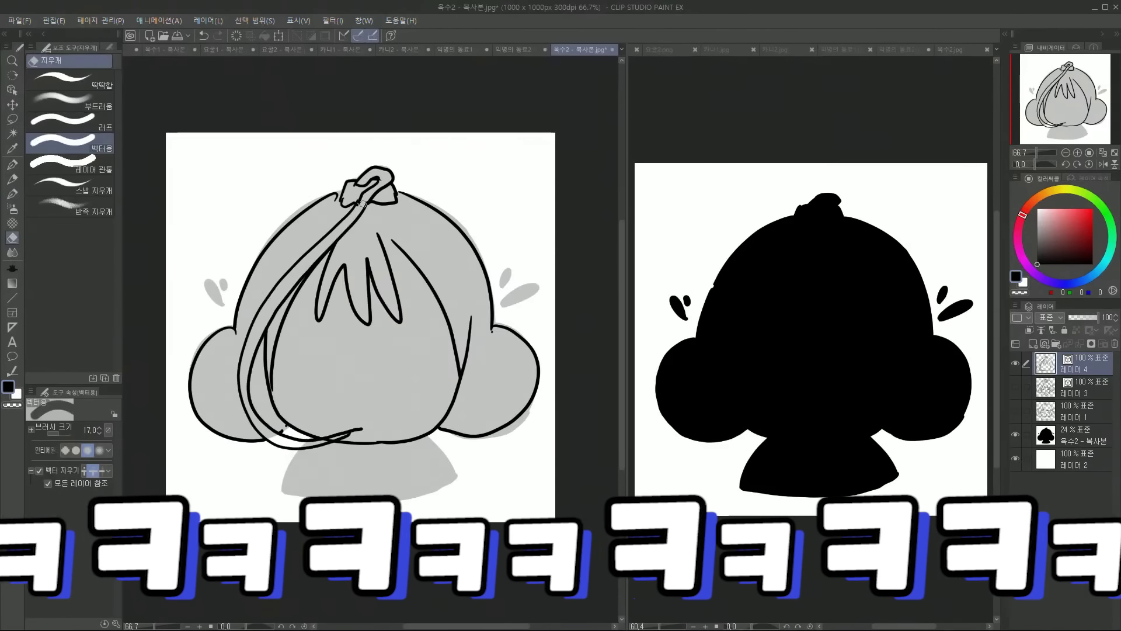
key("p")
key("e")
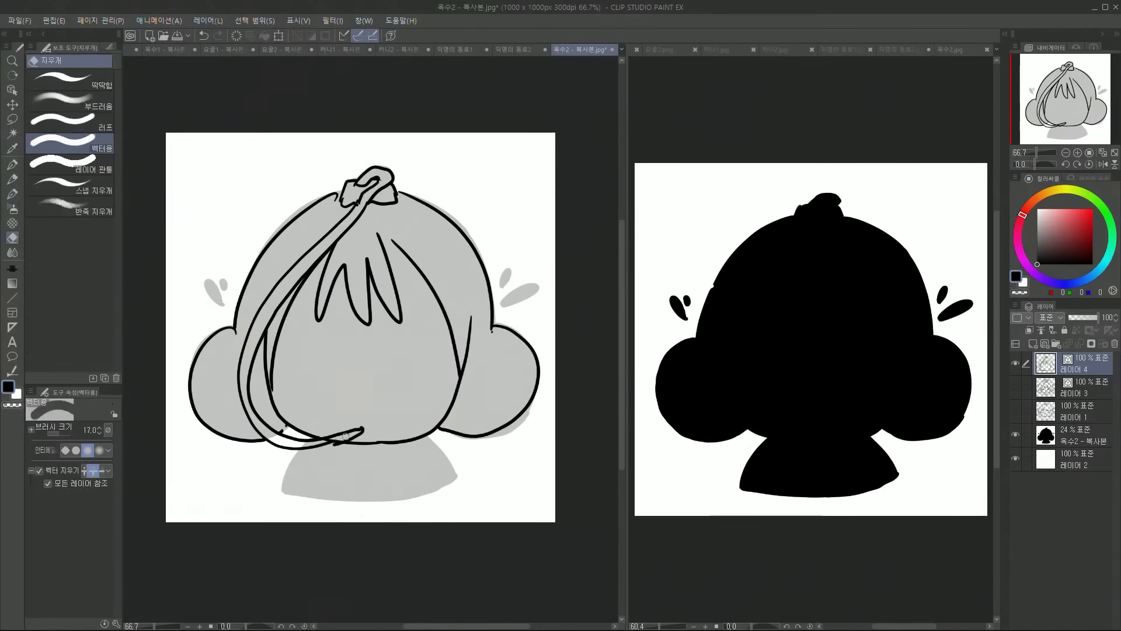
Draw the eyes, cheek marks, inner ears and shoulders, and erase the overlapping lines around the straw's tip
key("p")
key("ctrl+z")
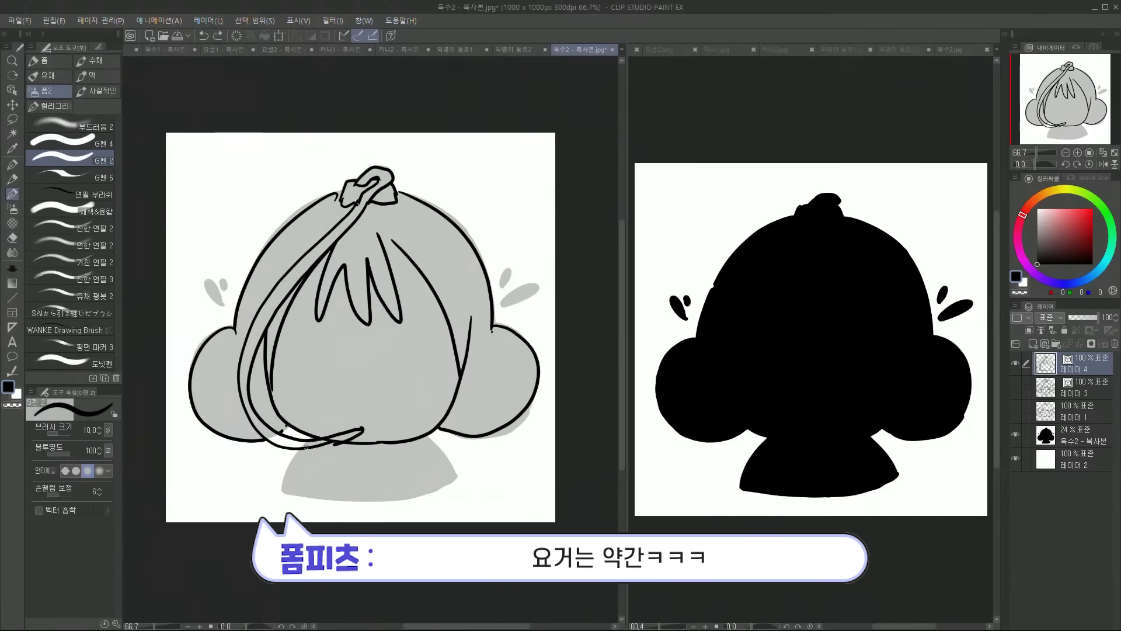
key("ctrl+y")
key("e")
key("p")
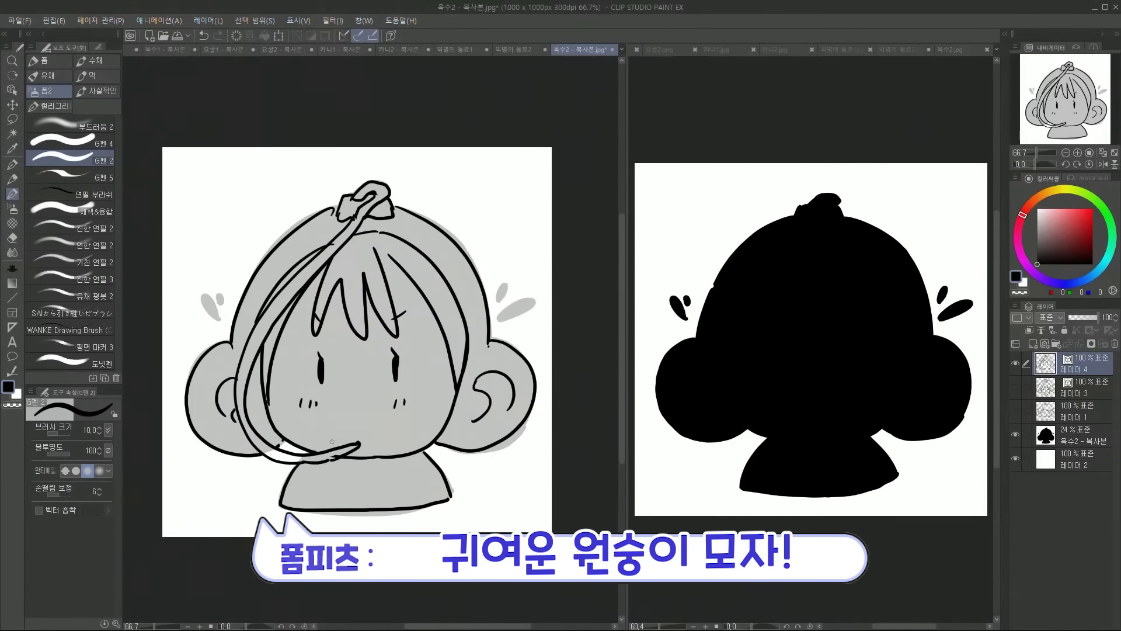
key("e")
mouse_move(332, 441)
left_mouse_down()
mouse_move(353, 447)
mouse_move(365, 428)
left_mouse_up()
key("p")
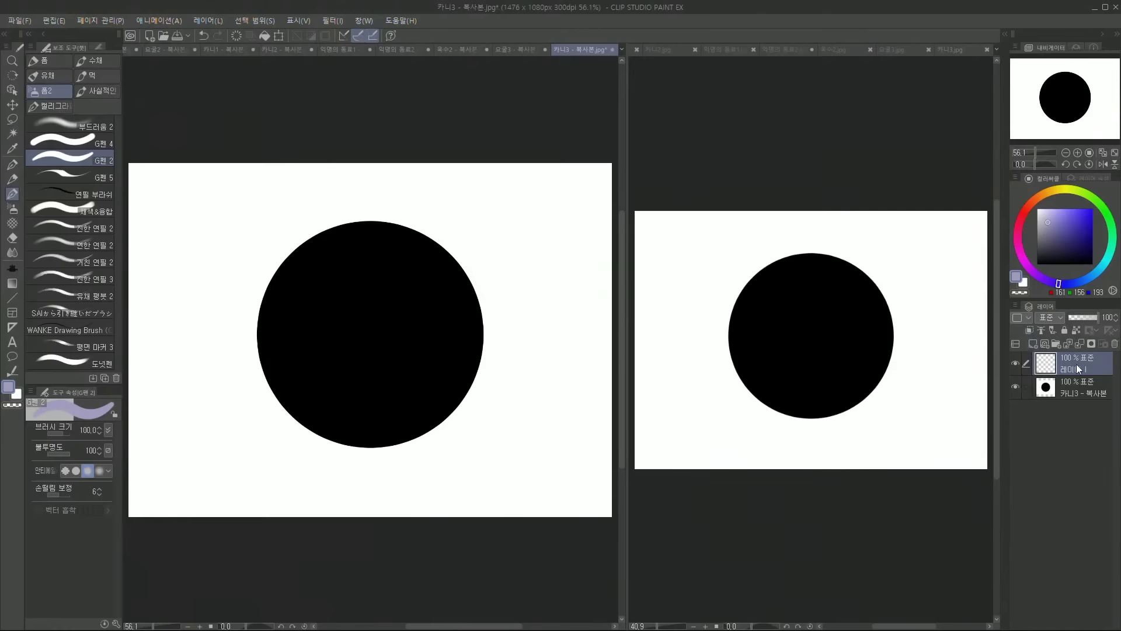
Move the new blank layer below the circle silhouette and trace the circle with an ellipse outline
left_click_drag(1077, 363, 1077, 390)
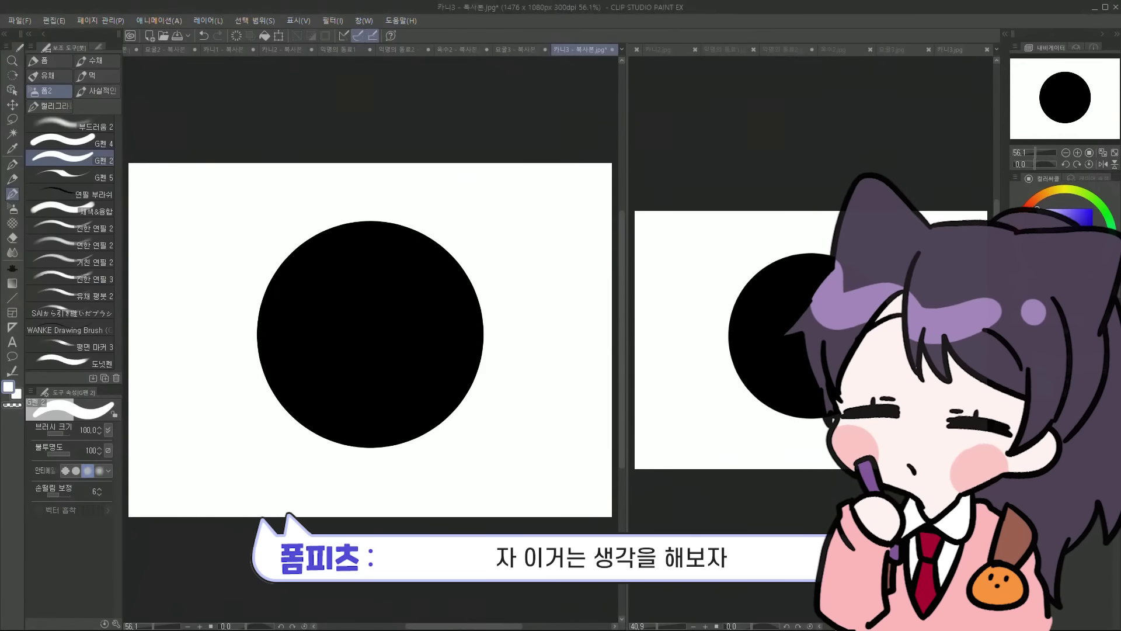
left_click(62, 197)
left_click_drag(251, 220, 482, 450)
key("k")
key("p")
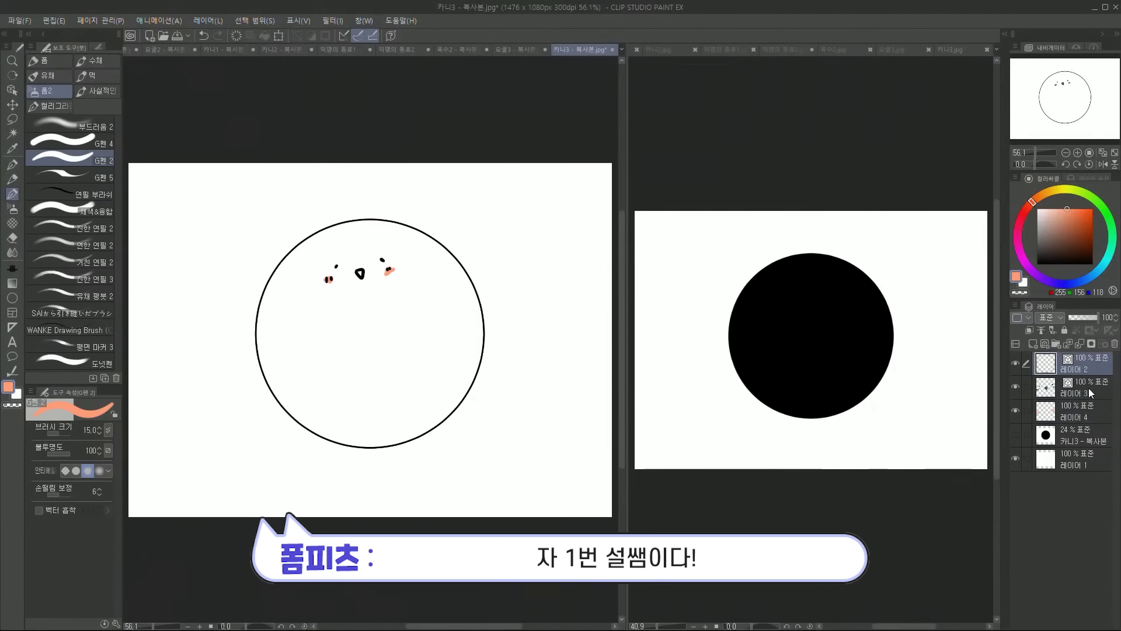
Draw a second candidate face with slanted brows, narrow eyes, nose and mouth, plus short strokes near the circle's lower edges
left_click(1089, 387)
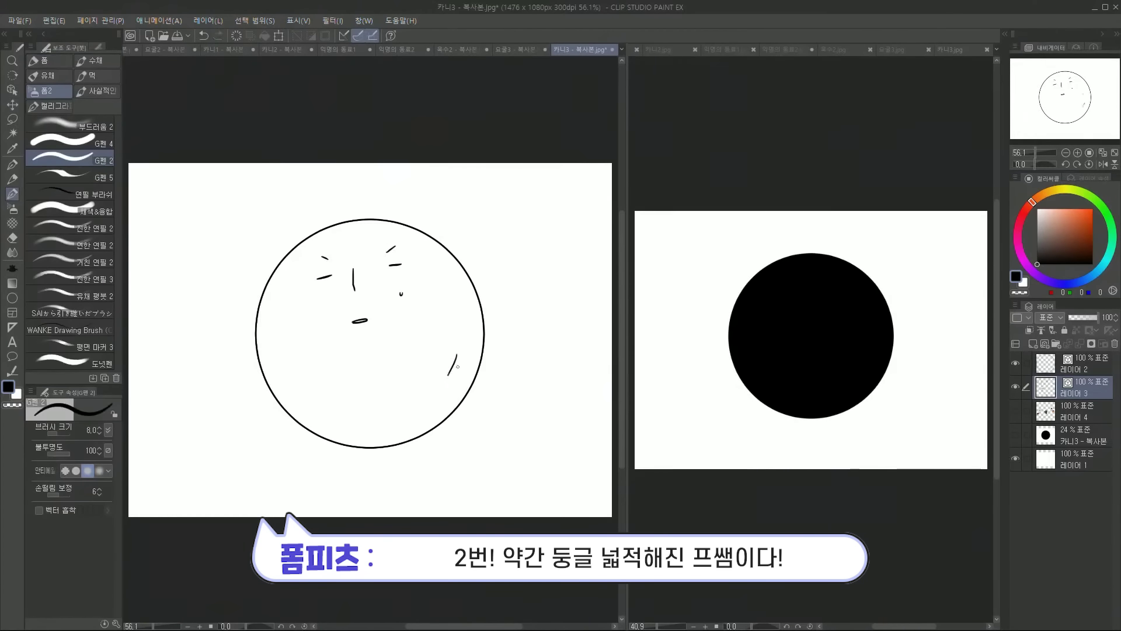
left_click_drag(291, 395, 302, 407)
left_click_drag(290, 403, 302, 413)
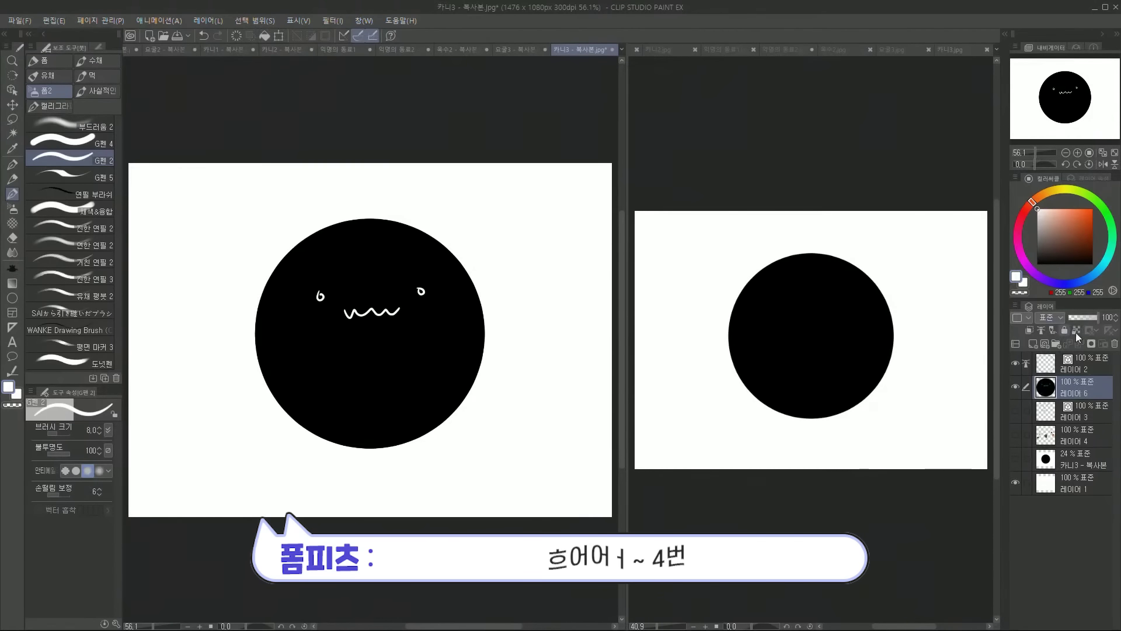
Hide the black circle face, add a new vector layer and swap the drawing colour to black
left_click(1015, 385)
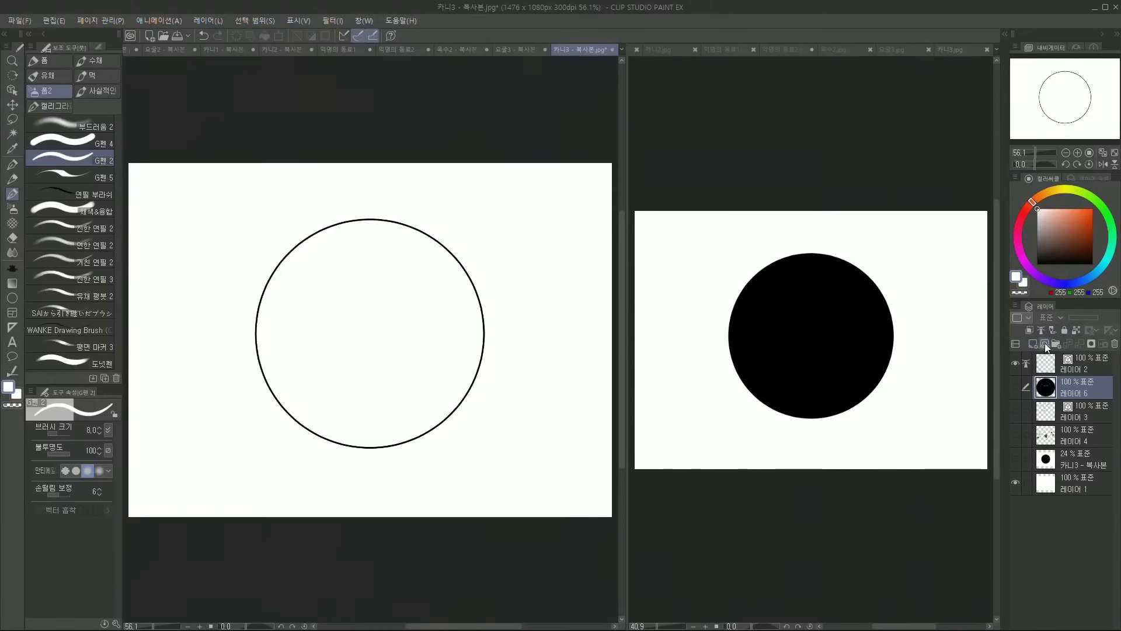
left_click(1047, 343)
key("x")
left_click_drag(322, 274, 344, 388)
key("ctrl+z")
key("]")
key("ctrl+z")
left_click_drag(316, 335, 351, 397)
key("ctrl+z")
left_click_drag(323, 353, 351, 401)
key("ctrl+z")
Draw two cat ears inside the upper circle and jagged bangs with small eyes along its lower edge at brush size 12
left_click_drag(272, 314, 328, 299)
left_click_drag(401, 298, 469, 317)
mouse_move(311, 366)
left_mouse_down()
mouse_move(332, 409)
mouse_move(407, 427)
mouse_move(316, 428)
left_mouse_up()
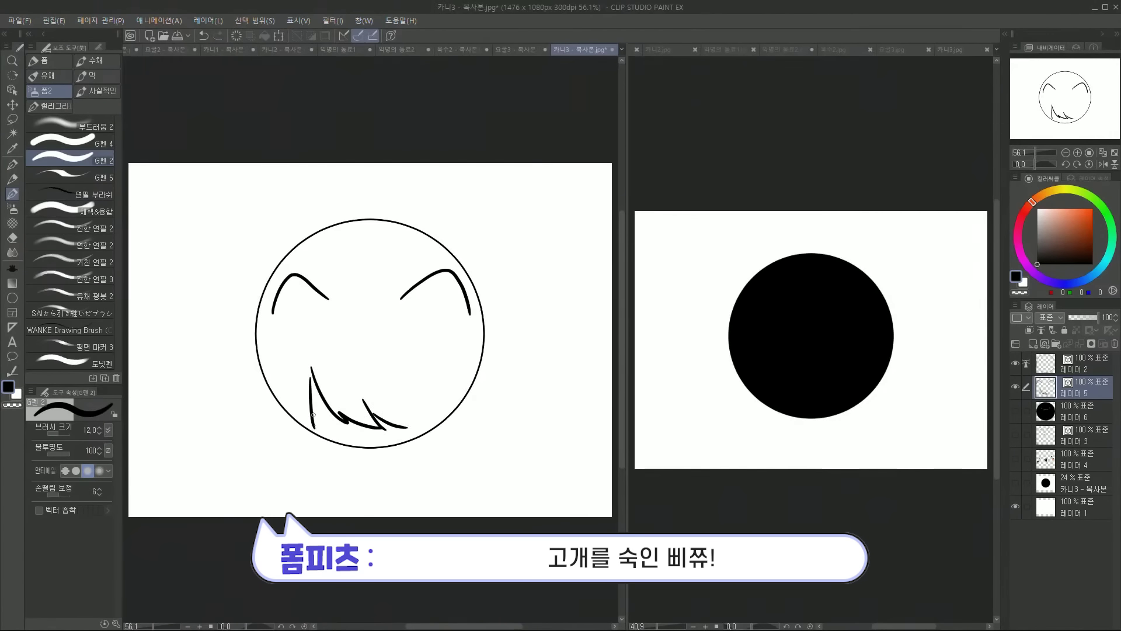
mouse_move(312, 377)
left_mouse_down()
mouse_move(310, 428)
mouse_move(329, 428)
mouse_move(316, 428)
left_mouse_up()
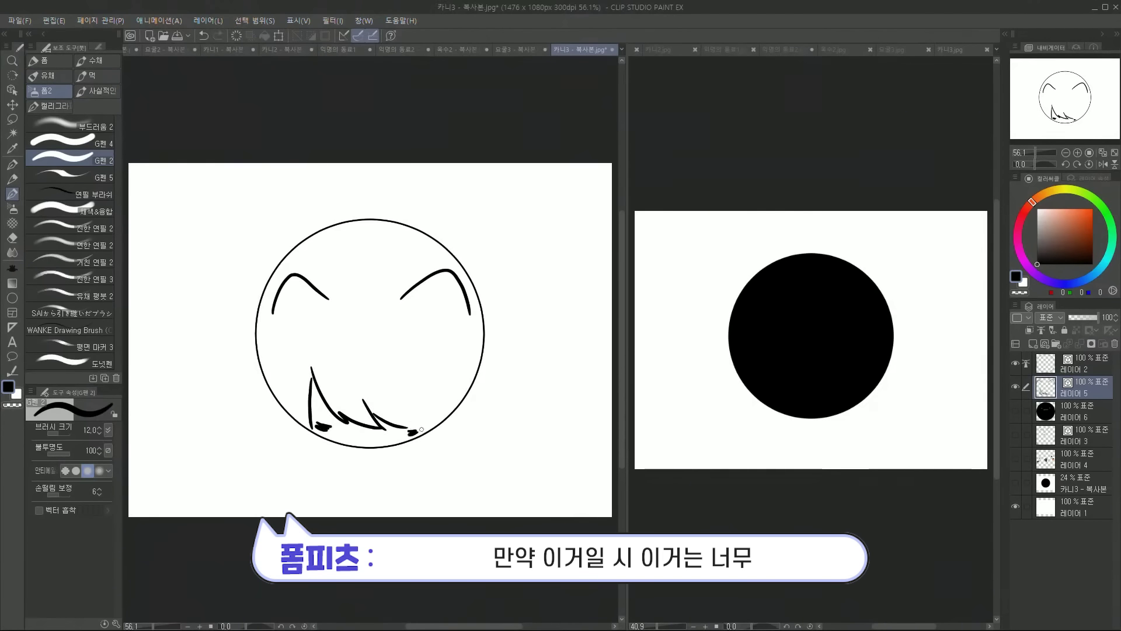
left_click_drag(421, 430, 416, 424)
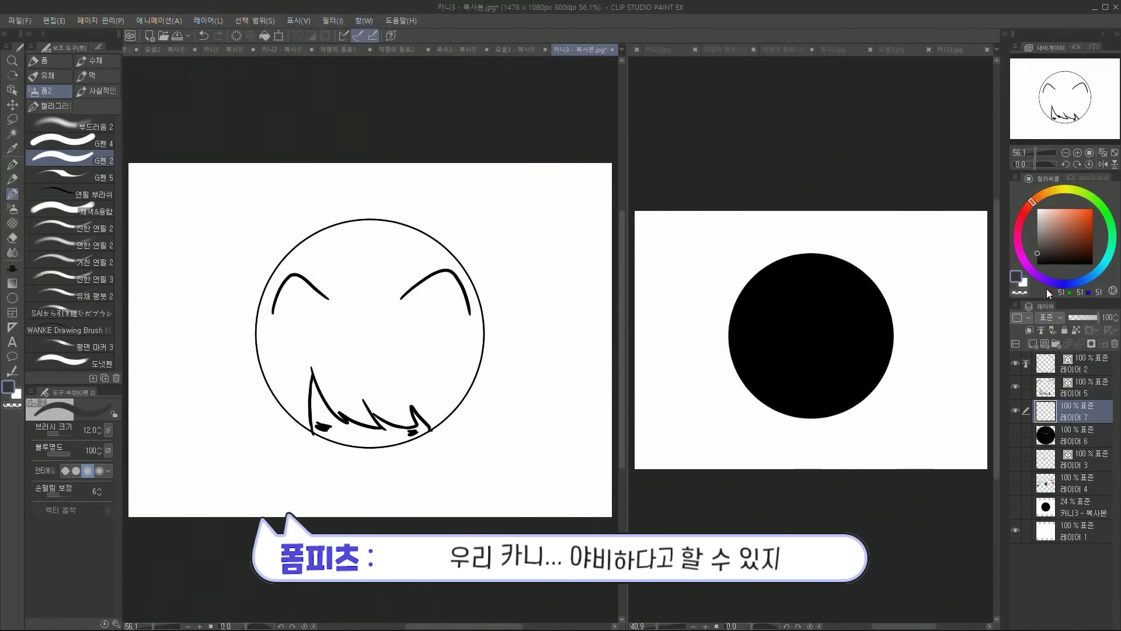
Fill the whole circle with dark purplish gray, RGB 85, 83, 89
left_click(1048, 280)
left_click(1040, 245)
key("g")
left_click_drag(409, 210, 409, 212)
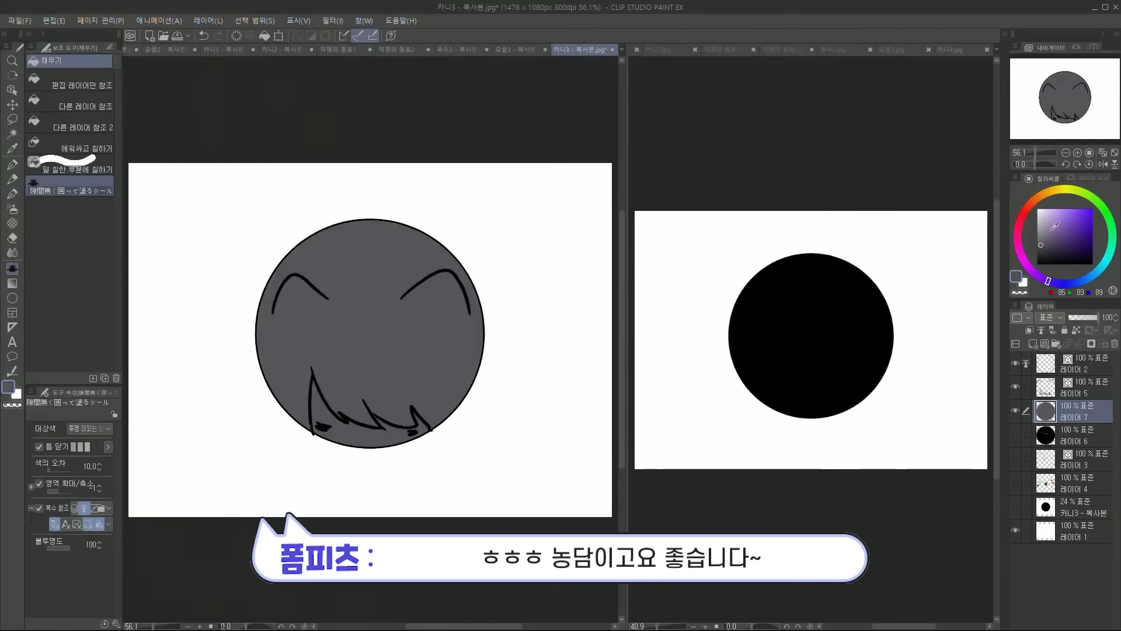
Add a new layer, set the ears-and-bangs lines as reference and fill the face area with pale skin, RGB 255, 236, 230
left_click(1038, 210)
left_click(1032, 204)
mouse_move(323, 386)
left_mouse_down()
mouse_move(433, 446)
mouse_move(327, 379)
mouse_move(435, 372)
left_mouse_up()
key("ctrl+z")
left_click(1032, 343)
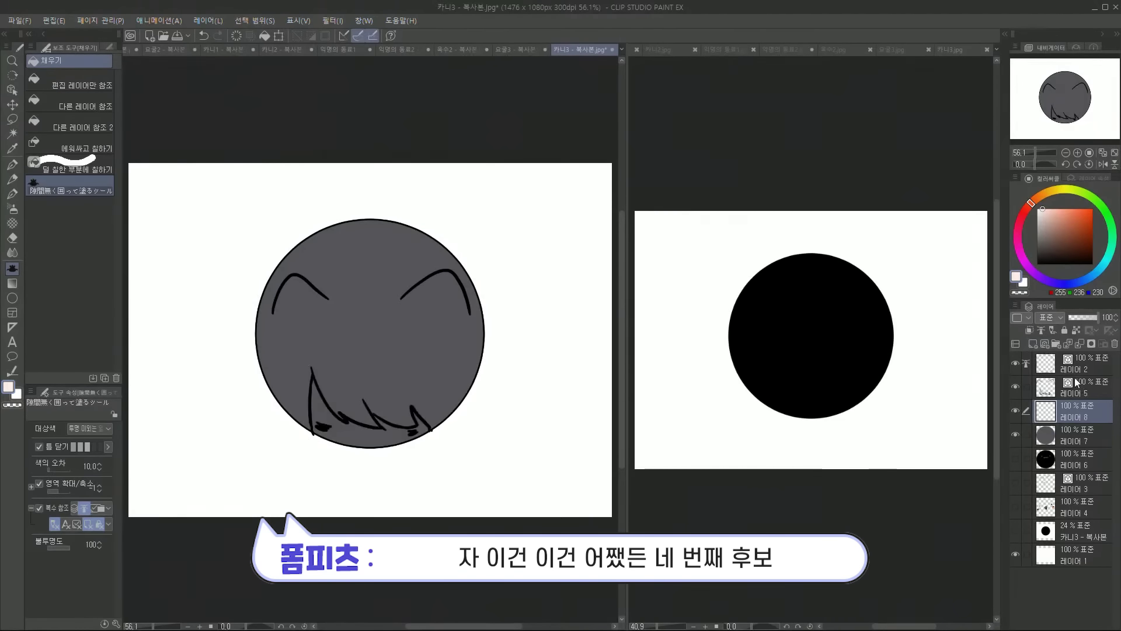
left_click(1040, 331)
left_click_drag(315, 382, 435, 374)
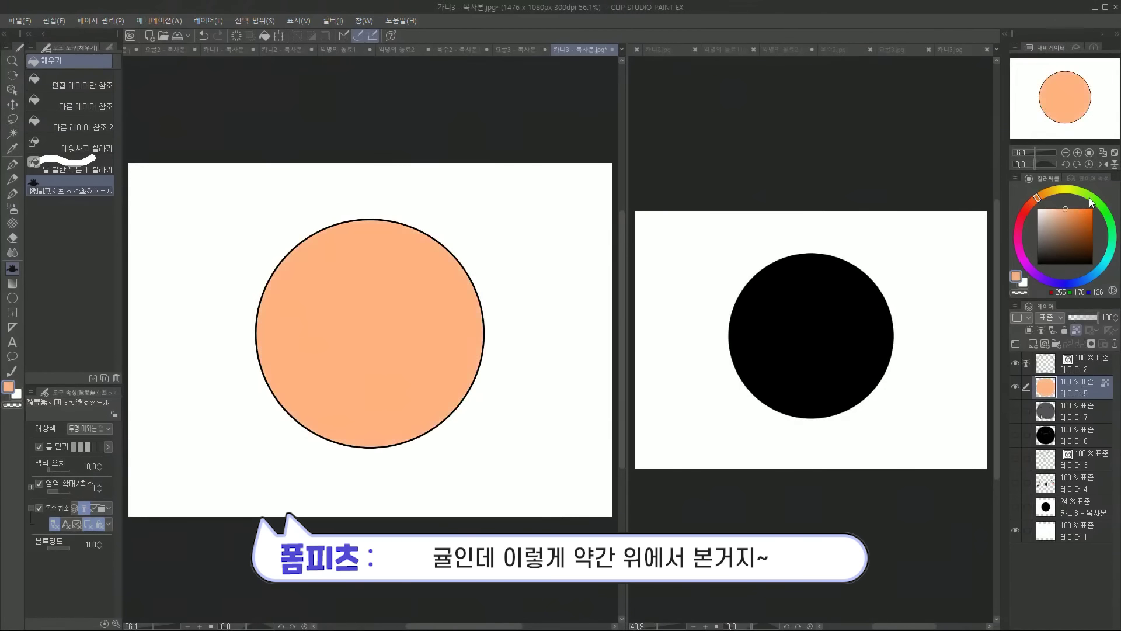
Draw a green leafy stem with a red flower on the upper part of the orange circle
left_click(1090, 198)
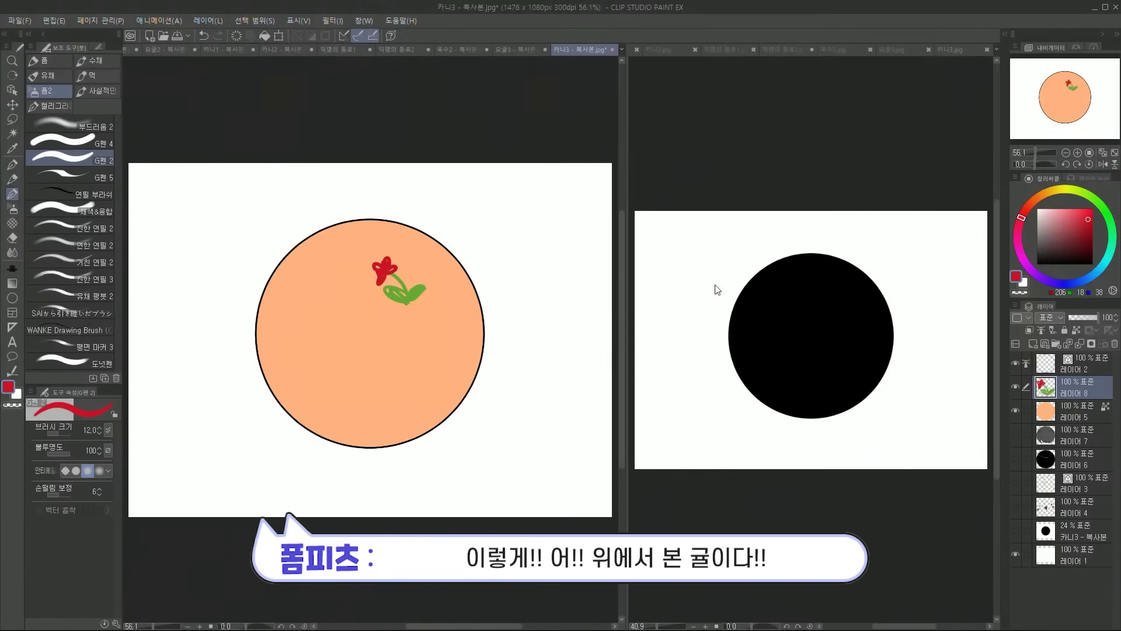
key("alt")
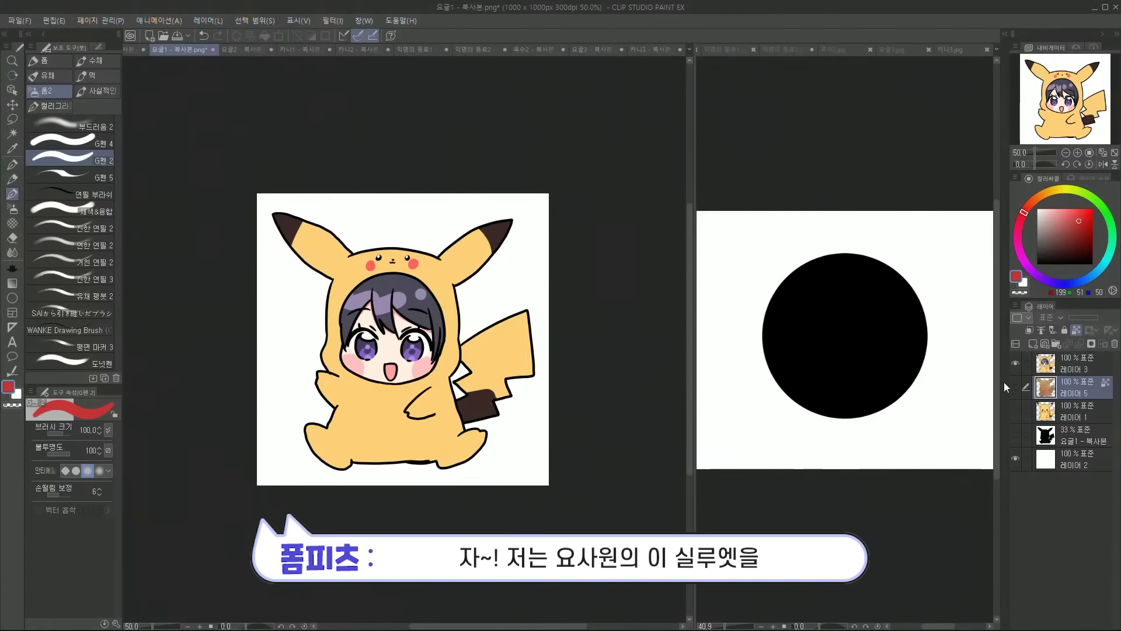
Hide the coloured Pikachu-costume drawing and show its silhouette layer at 76% opacity
left_click(1016, 435)
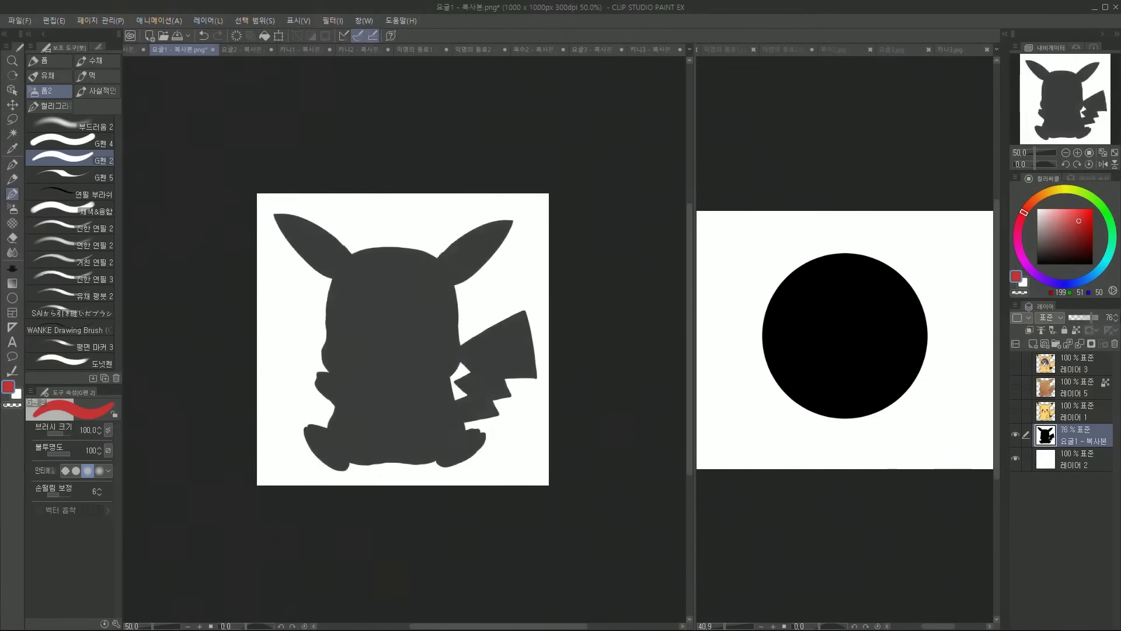
Show the plain Pikachu drawing and the other candidate layers over the silhouette, and compare them with the Pikachu-costume answer image
left_click(1013, 411)
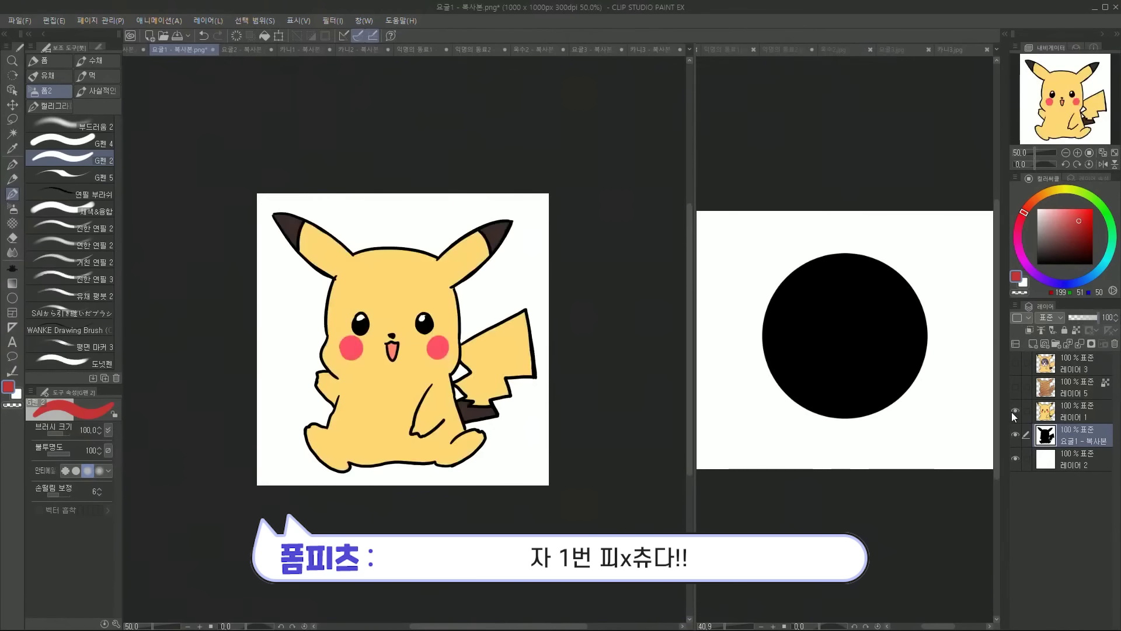
left_click_drag(1015, 386, 1014, 363)
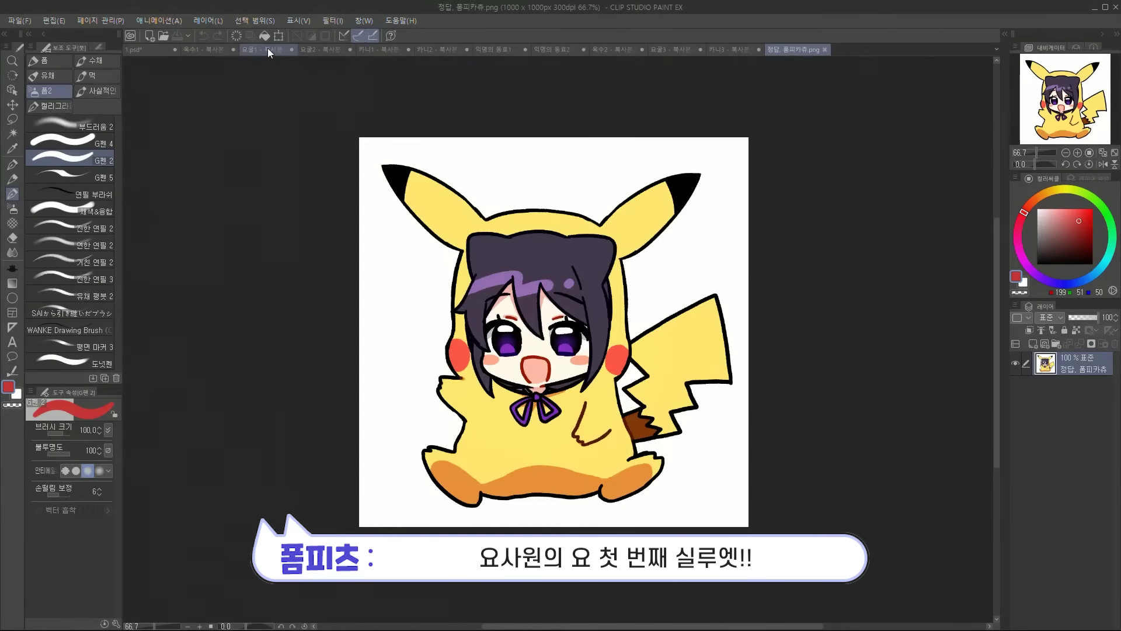
left_click(268, 50)
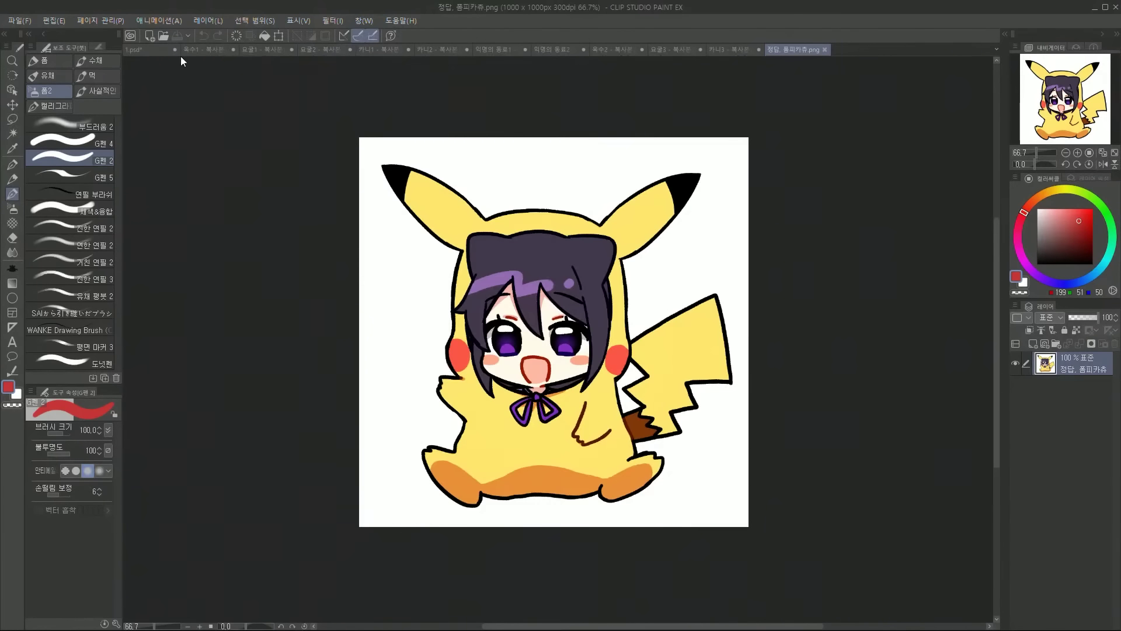
In the bird-shaped silhouette's document, raise the silhouette to 100% opacity and preview the brown-haired girl candidate over it
left_click(322, 49)
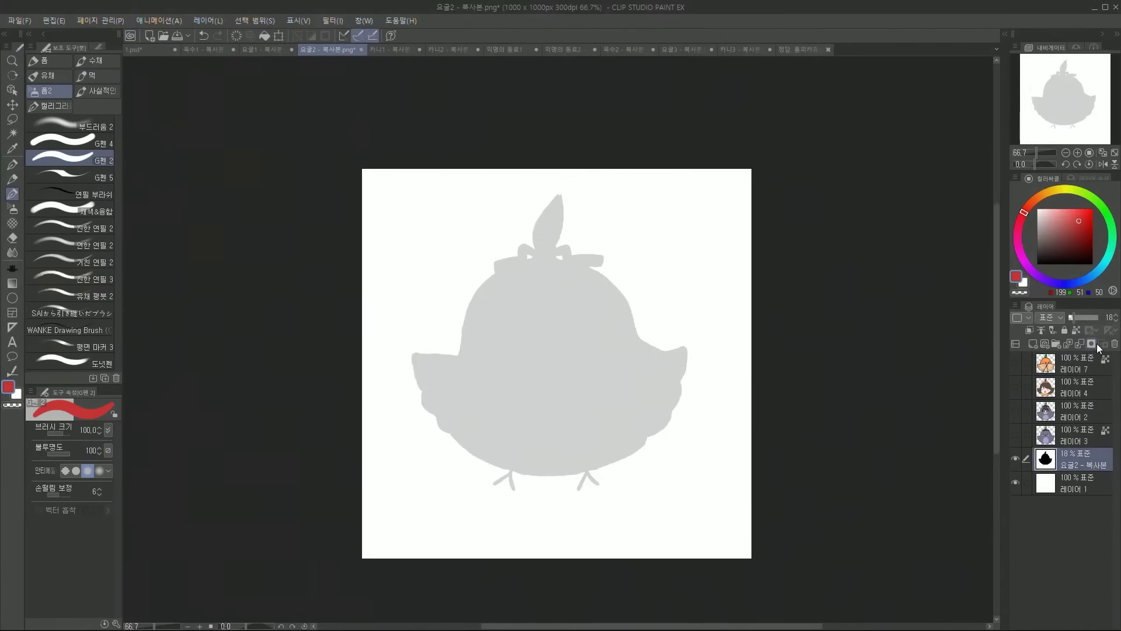
left_click_drag(1086, 319, 1108, 324)
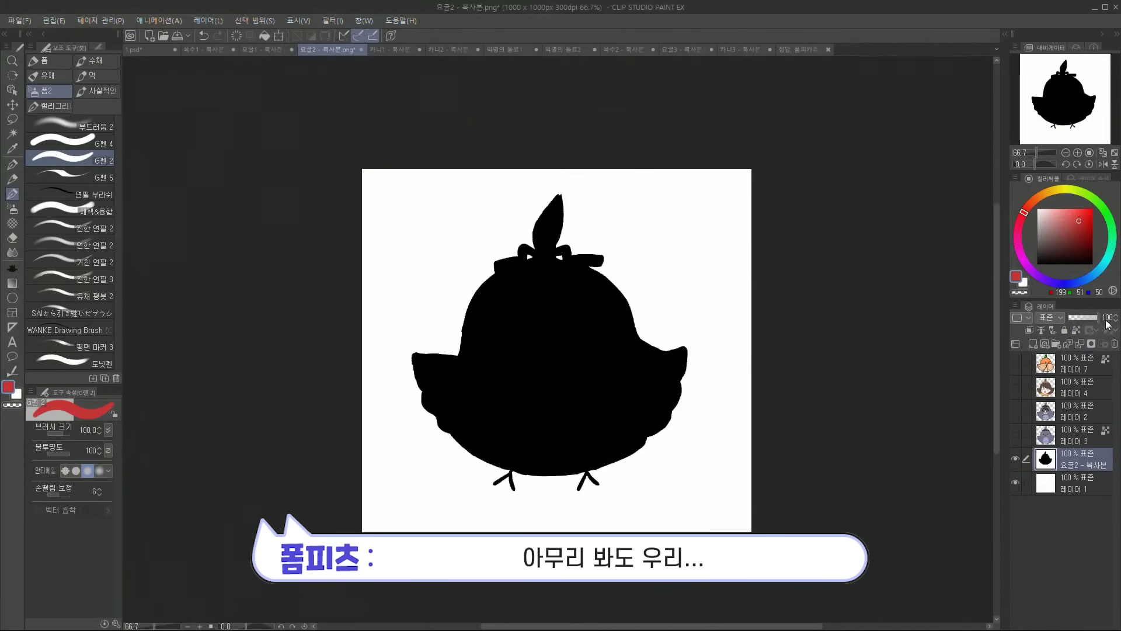
left_click(1016, 386)
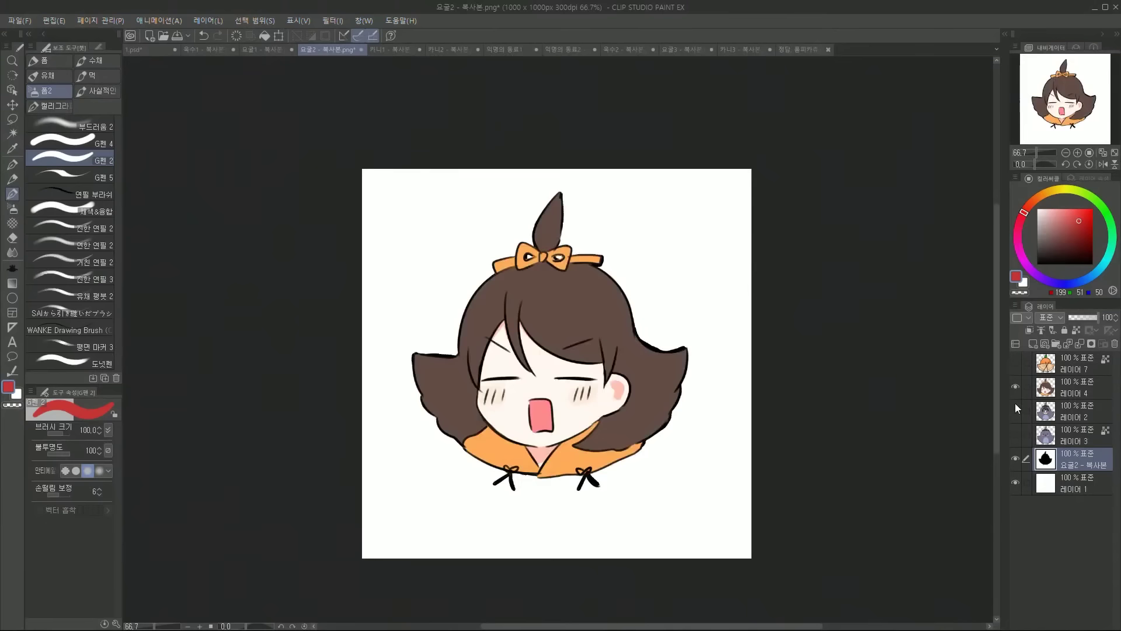
left_click(1016, 386)
Set the round-headed silhouette with side buns to 100% opacity, hide it and show its three line-art candidates one at a time
mouse_move(1098, 317)
left_mouse_down()
mouse_move(1075, 317)
mouse_move(1107, 321)
left_mouse_up()
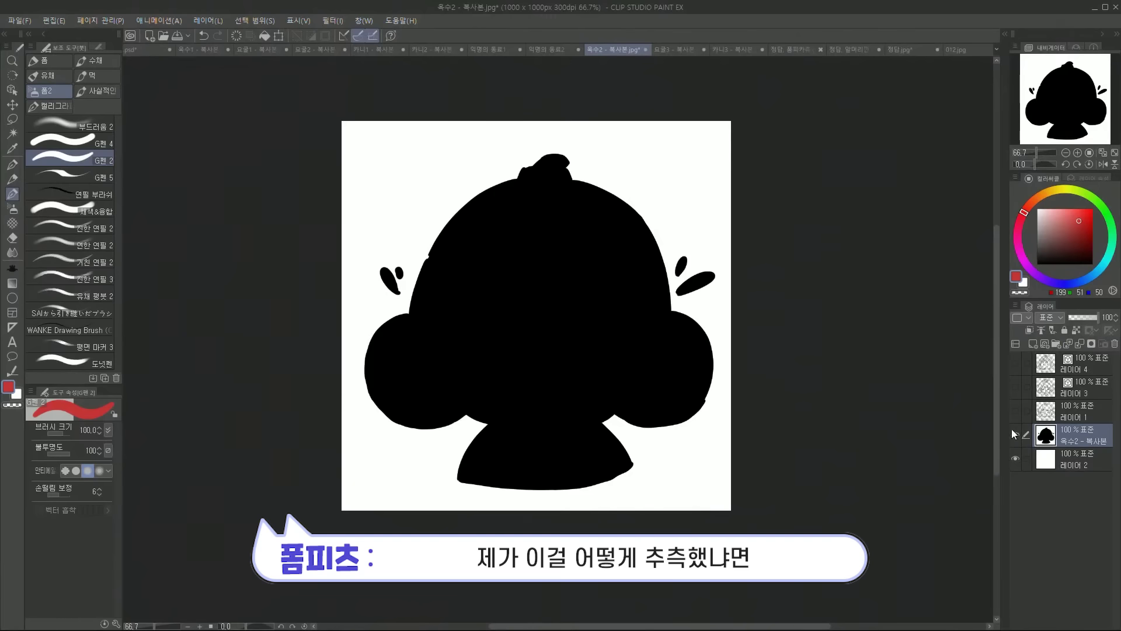
left_click(1012, 430)
left_click(1014, 412)
left_click(1070, 410)
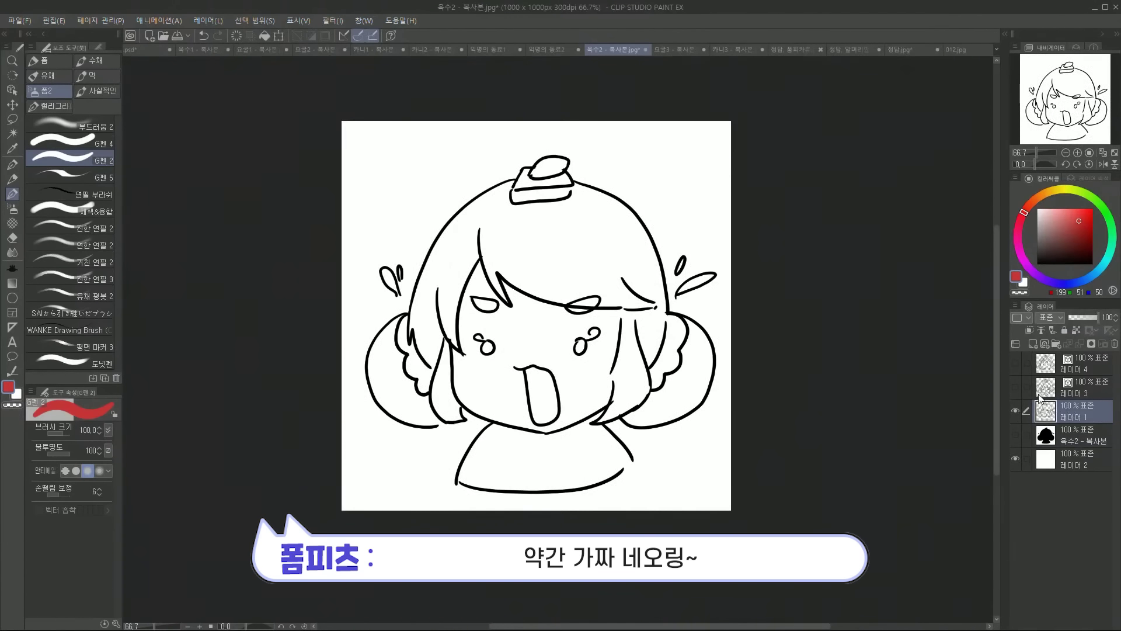
left_click(1015, 386)
left_click(1014, 411)
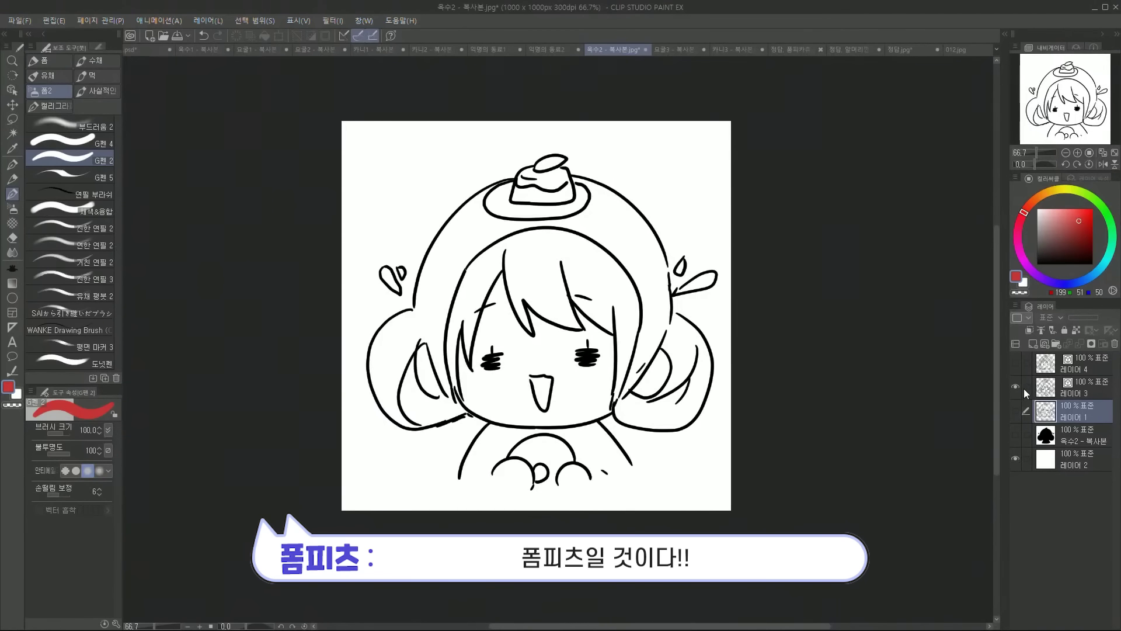
left_click(1015, 359)
left_click(1014, 381)
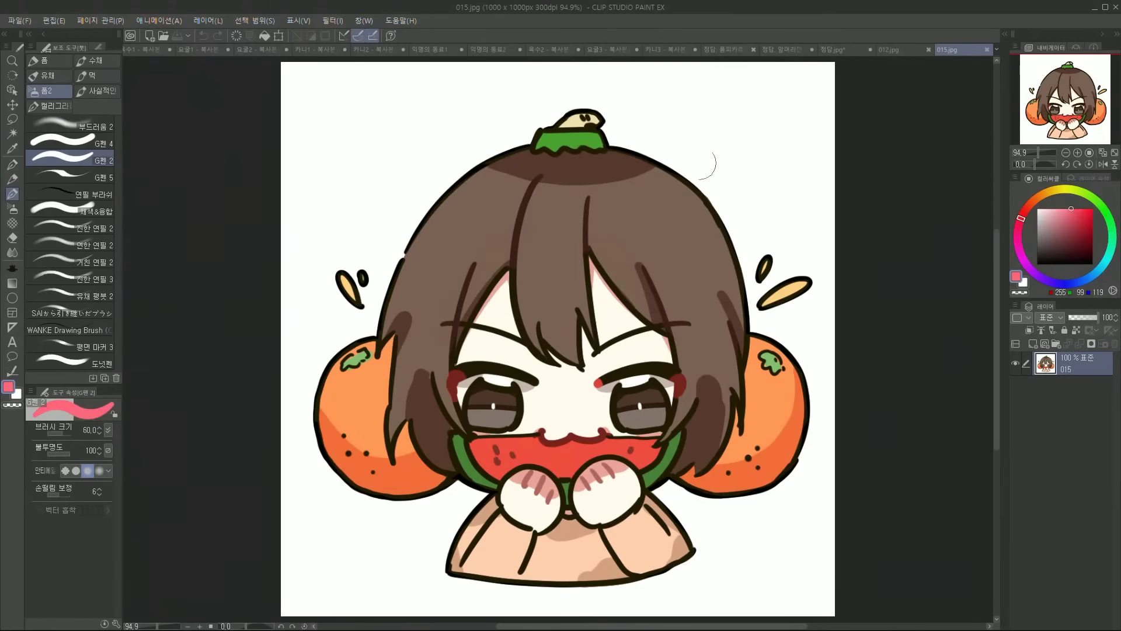
Mark the stalk and the orange on the watermelon-eating character with temporary pink brush strokes and undo them
mouse_move(660, 125)
left_mouse_down()
mouse_move(569, 111)
mouse_move(657, 70)
left_mouse_up()
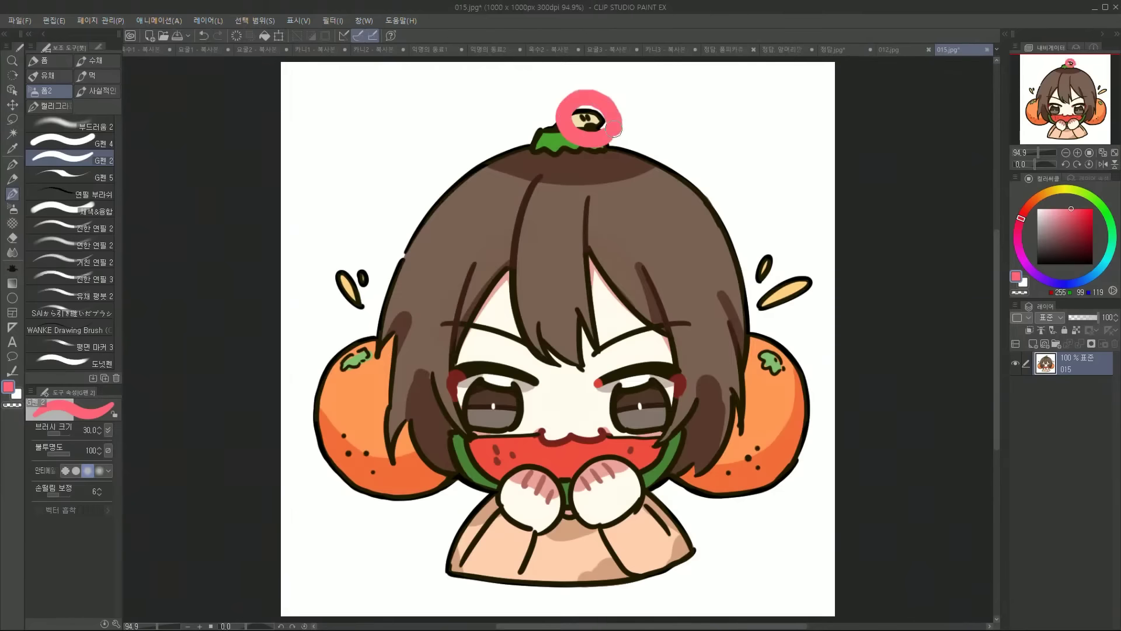
key("ctrl+z")
left_click_drag(357, 511, 467, 327)
key("ctrl+z")
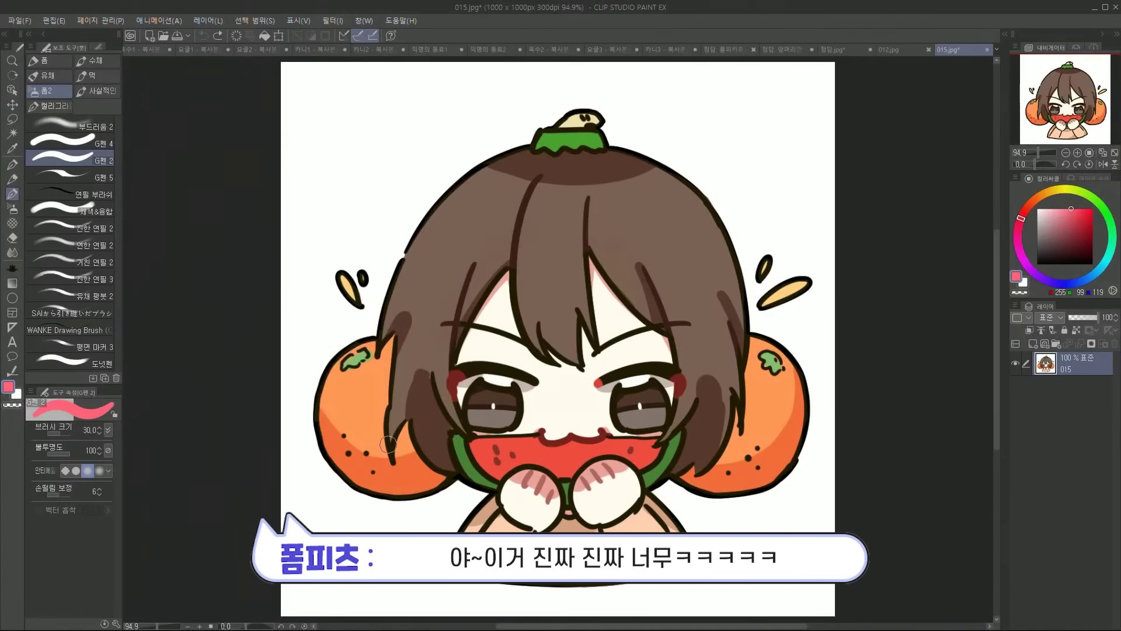
Compare the straw-drinking line-art candidate with the watermelon-eating answer image
left_click(546, 49)
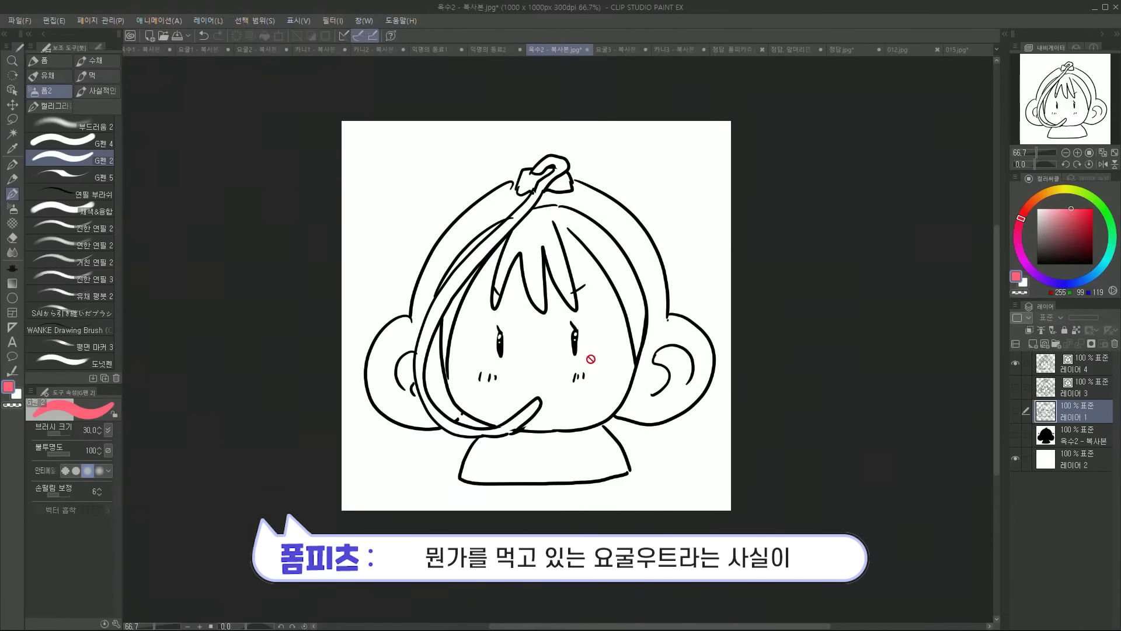
left_click(947, 51)
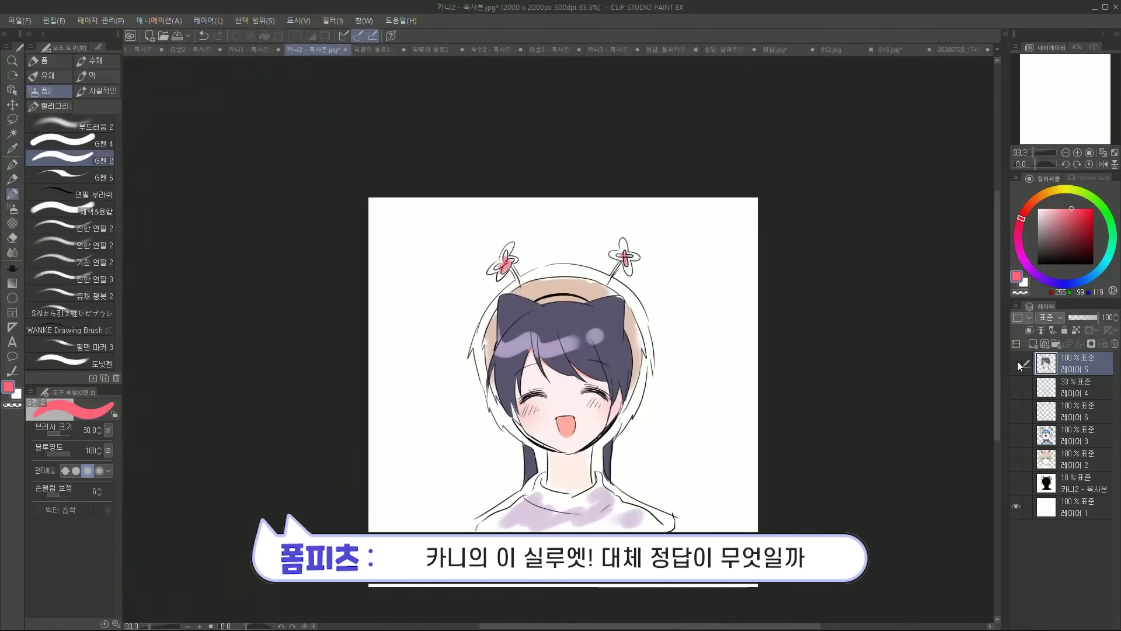
Hide the cat-eared girl drawing and show the flower-antenna head silhouette at 100% opacity
left_click(1020, 367)
left_click(1019, 489)
left_click_drag(1074, 318, 1097, 317)
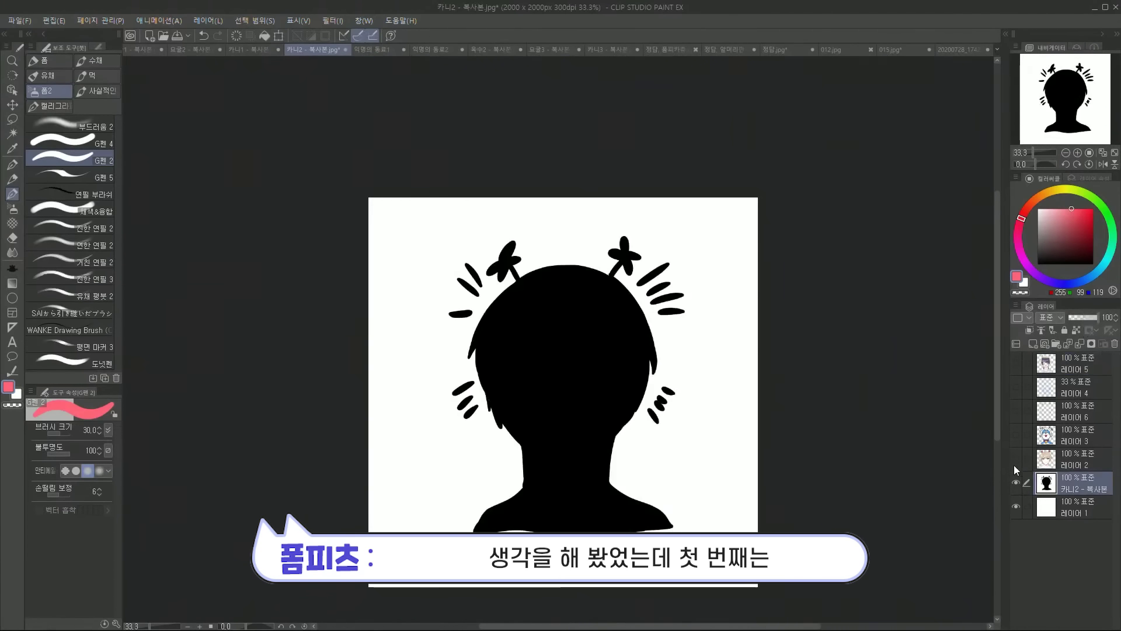
Hide the head silhouette and show the blond man and Doraemon candidates in turn
left_click(1016, 482)
left_click(1017, 459)
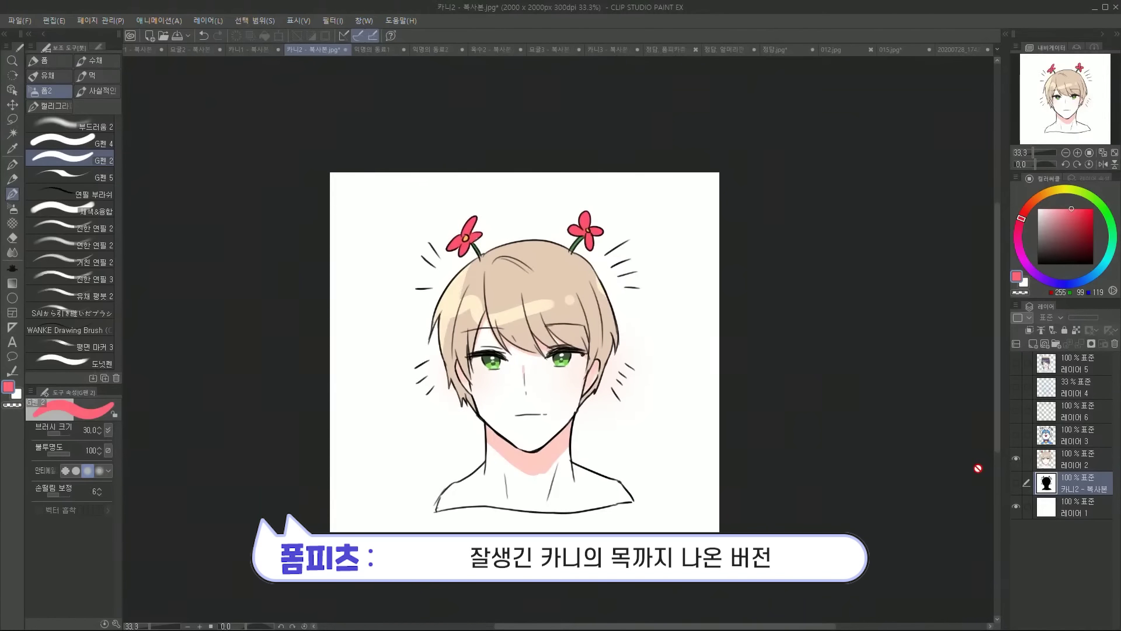
left_click(1016, 436)
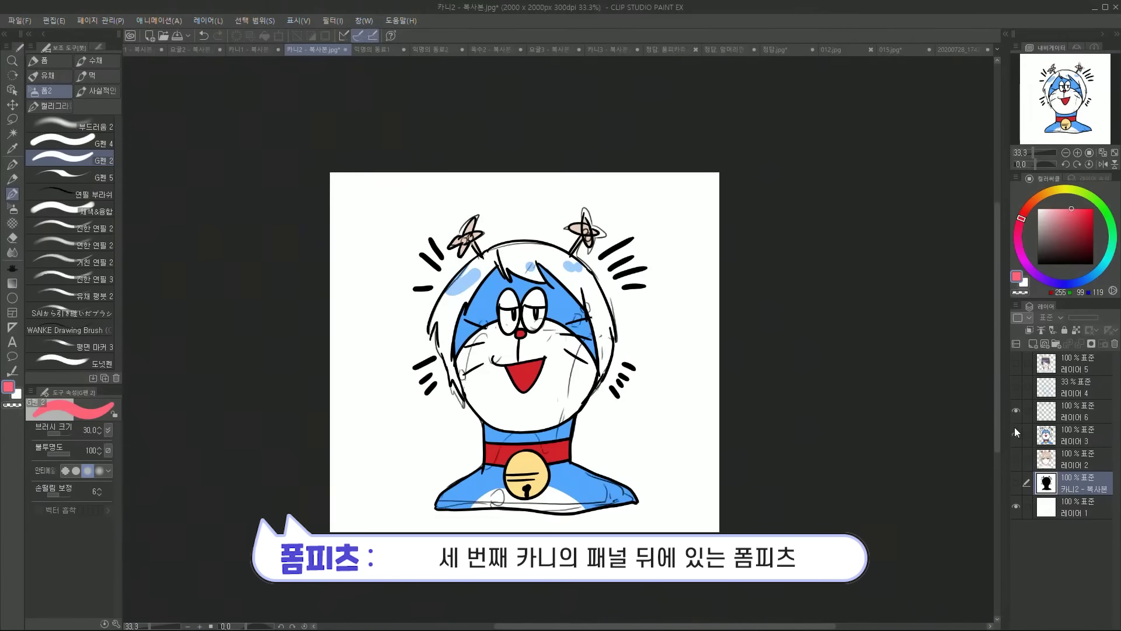
left_click(1016, 436)
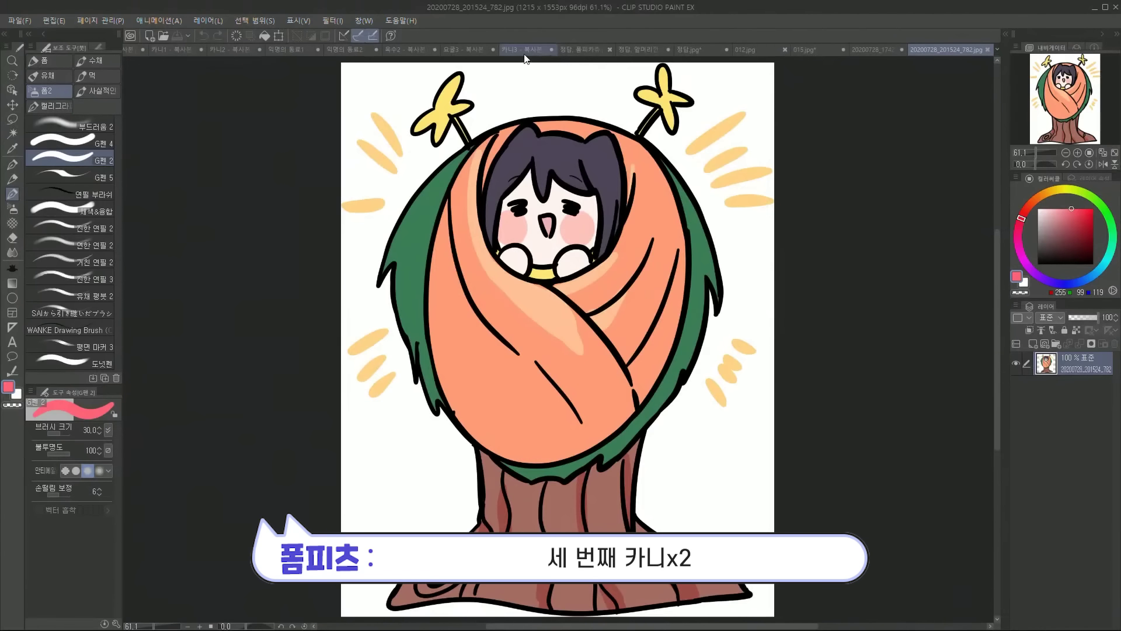
Switch to the circle drawing and show its silhouette layer at 100% opacity
left_click(525, 50)
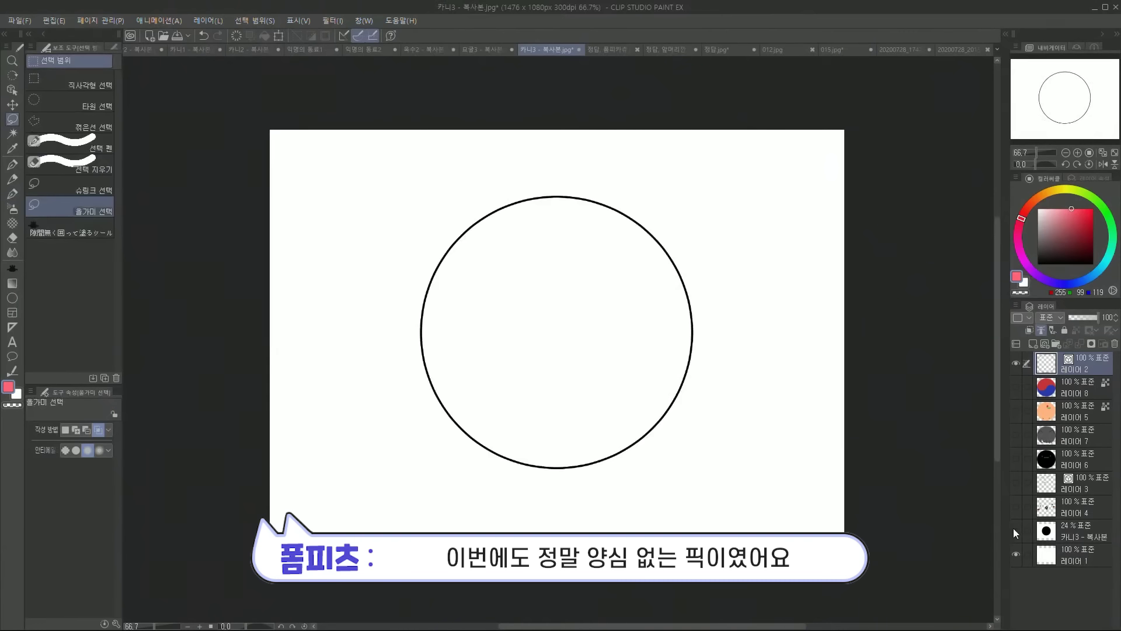
left_click(1016, 530)
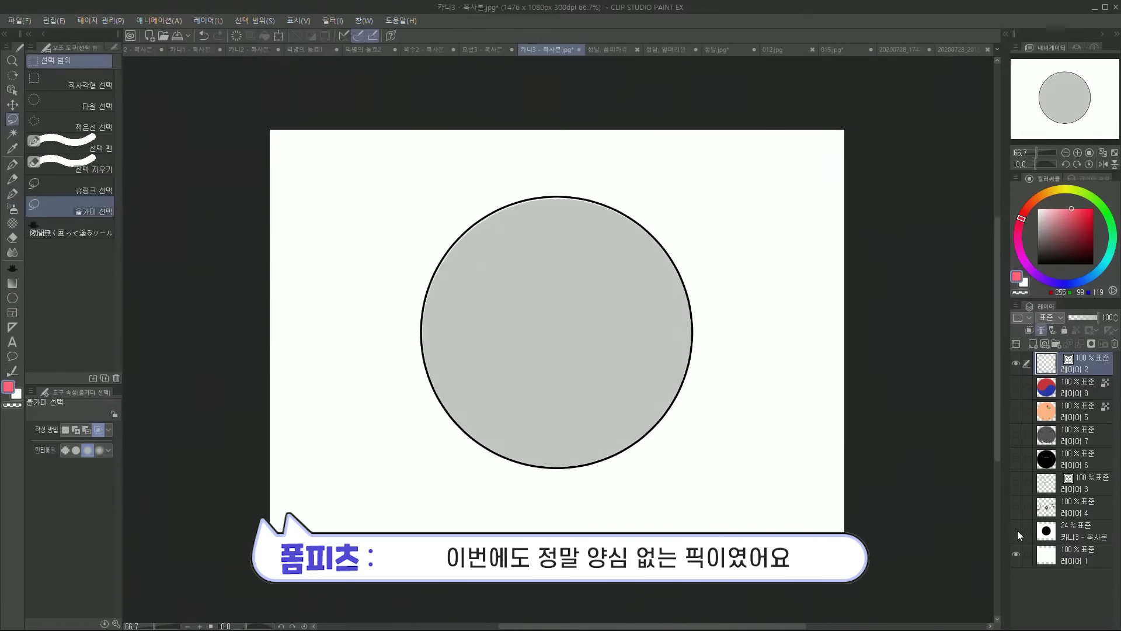
left_click(1014, 530)
left_click(1014, 533)
left_click(1046, 532)
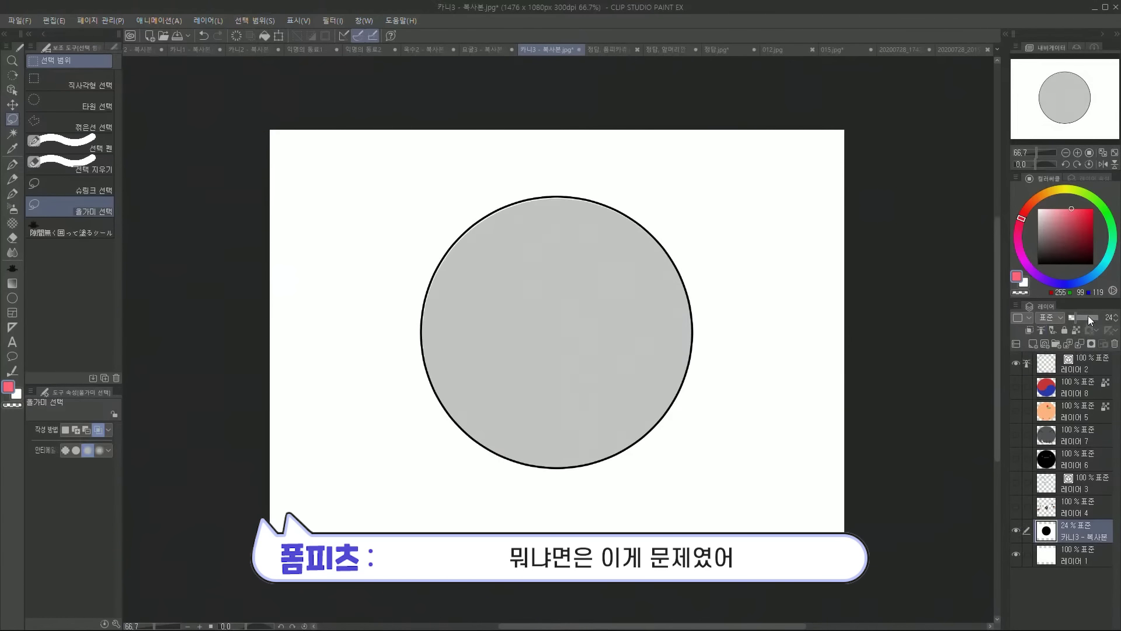
left_click_drag(1088, 318, 1100, 317)
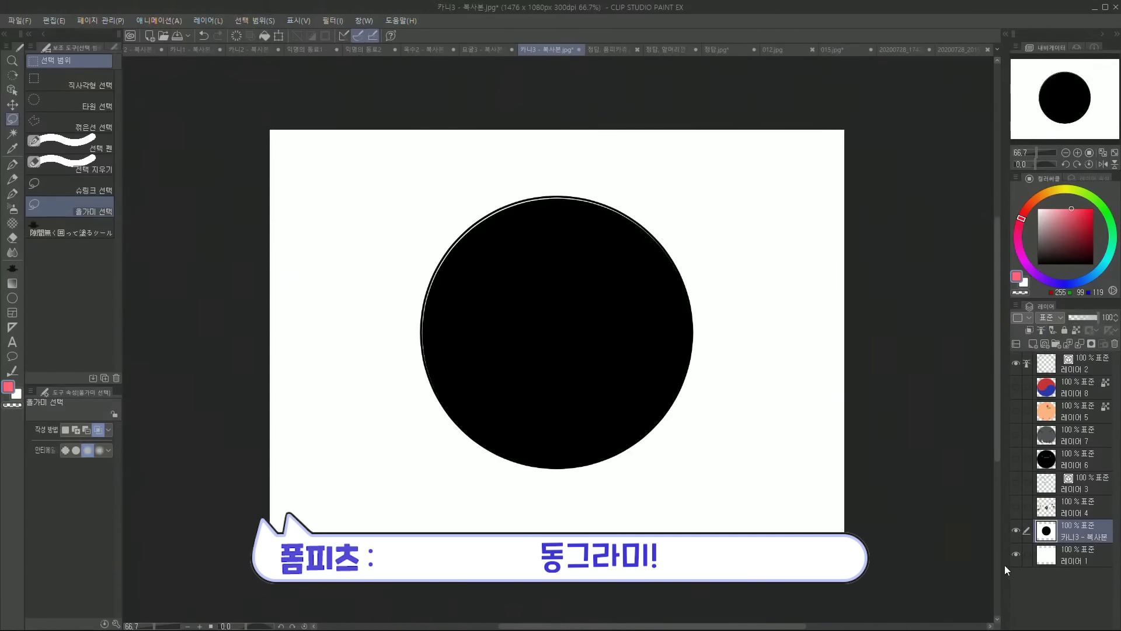
Hide the circle silhouette and show its candidate layers one at a time, from the tiny face to the orange with the red flower
left_click(1015, 529)
left_click(1015, 504)
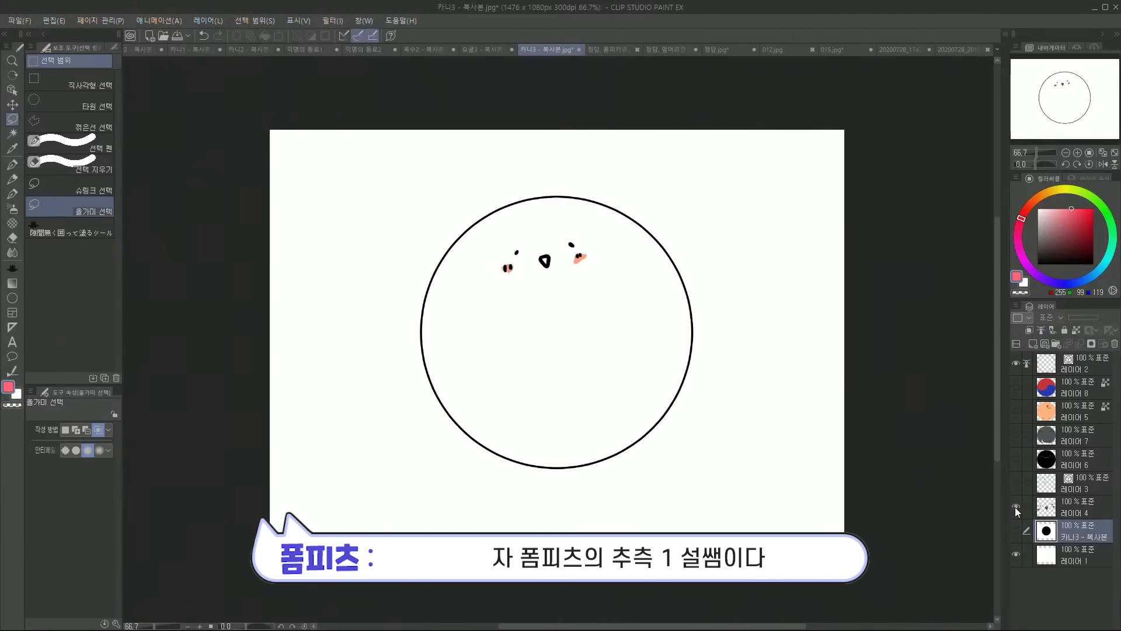
left_click(1016, 507)
left_click(1014, 483)
left_click(1015, 481)
left_click(1013, 459)
left_click(1014, 458)
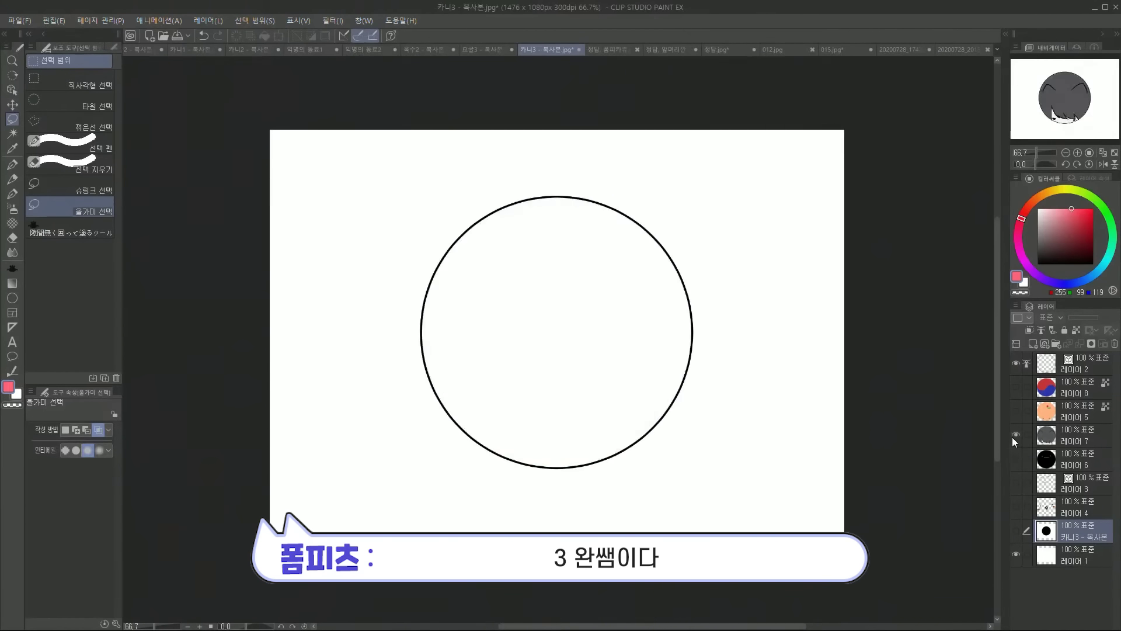
left_click(1013, 436)
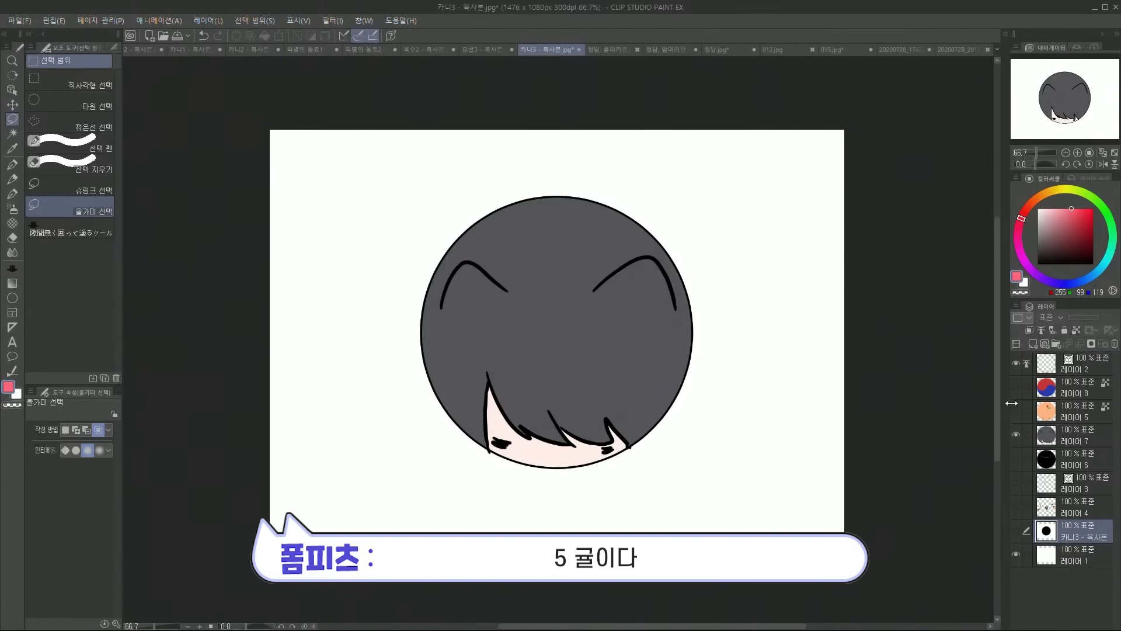
left_click(1016, 410)
left_click(1015, 435)
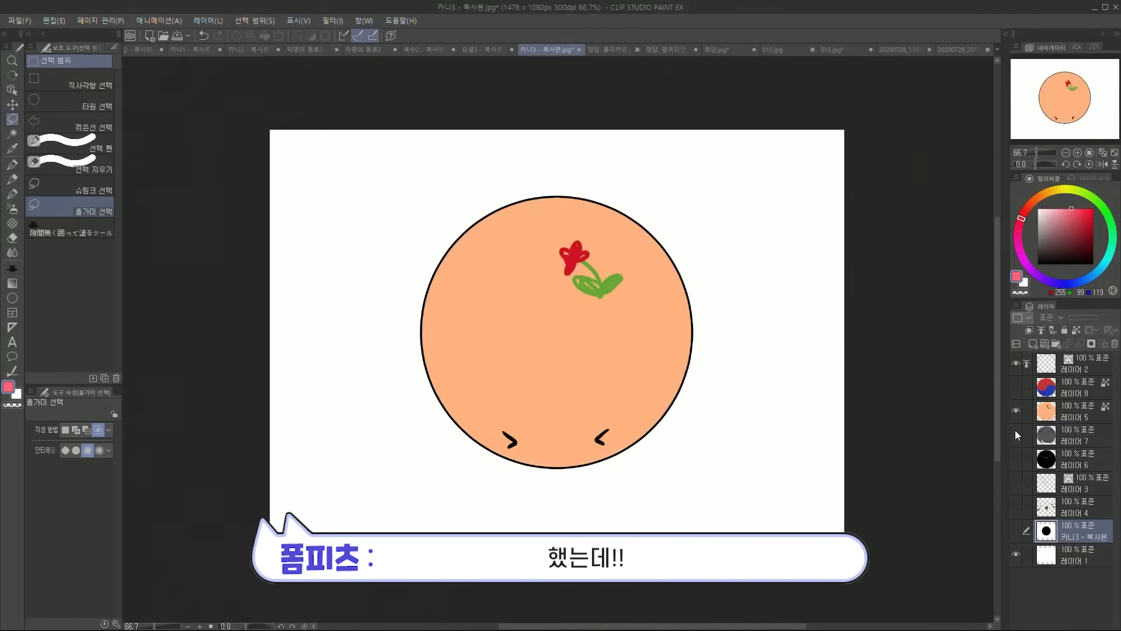